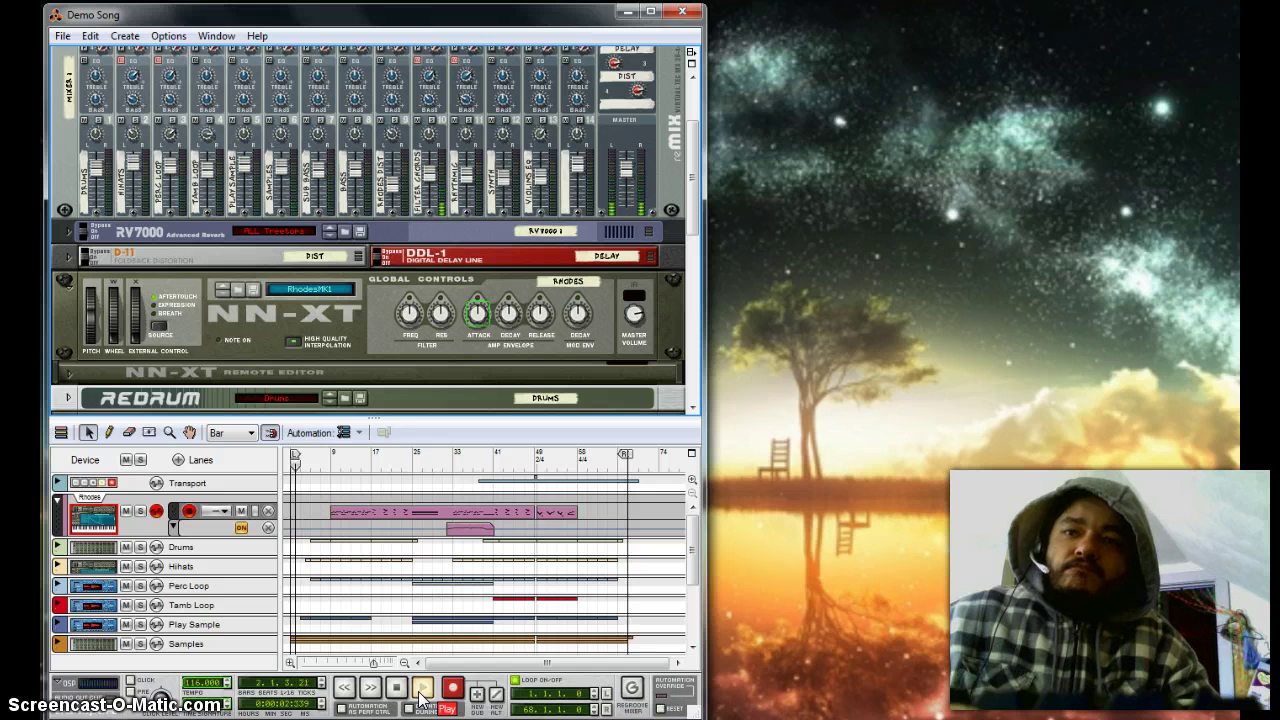
# Create a new song document and close the demo song.
pyautogui.click(62, 35)
pyautogui.click(92, 55)
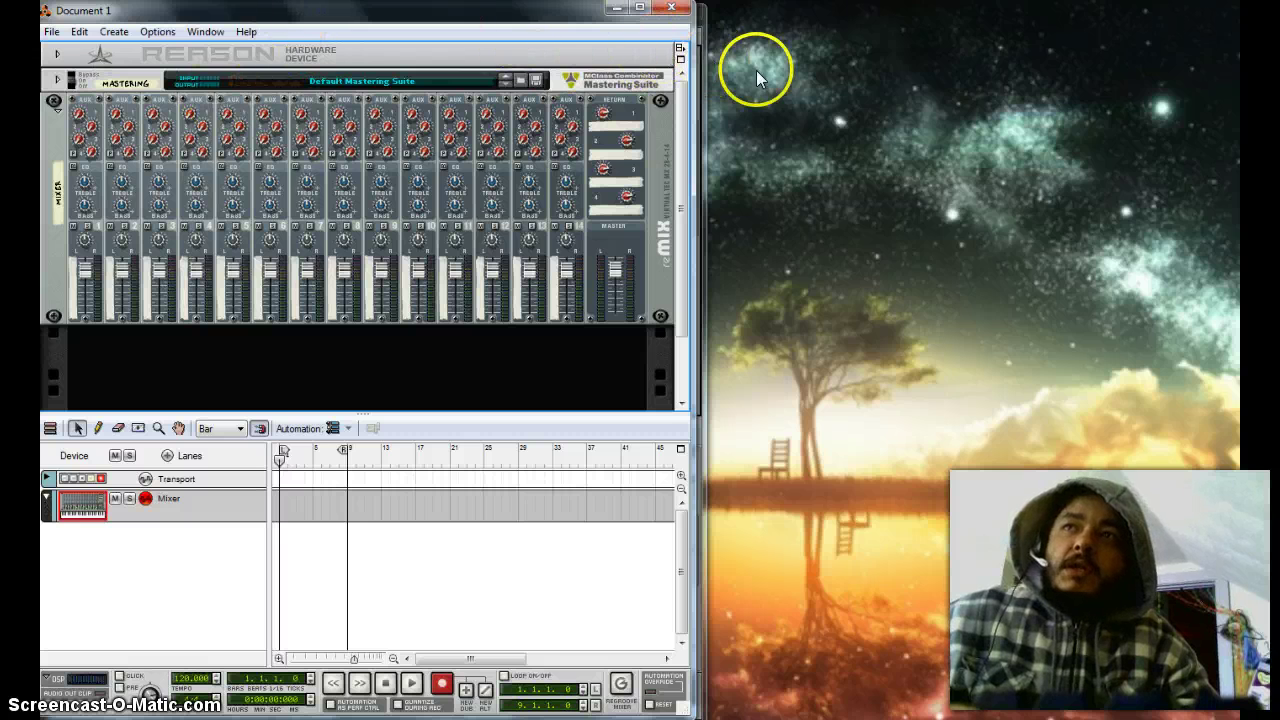
pyautogui.click(671, 8)
pyautogui.click(681, 12)
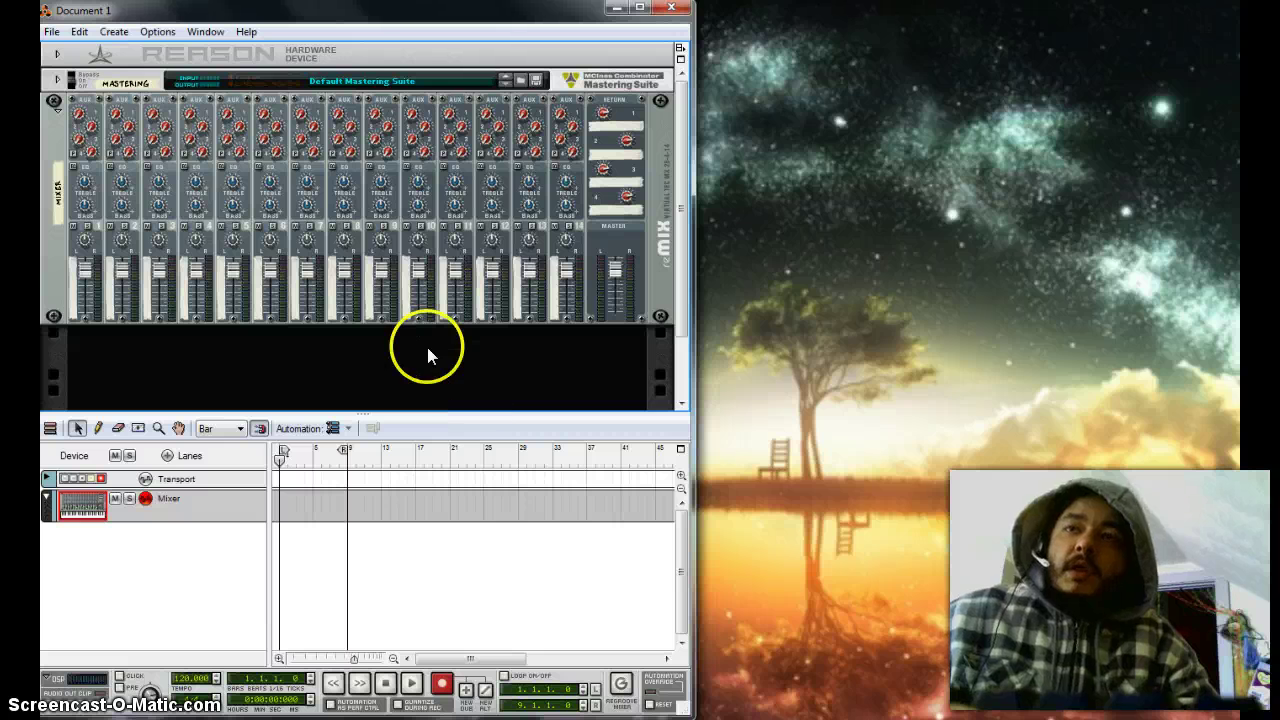
# Detach the sequencer into its own window and place it beside the rack window.
pyautogui.click(197, 32)
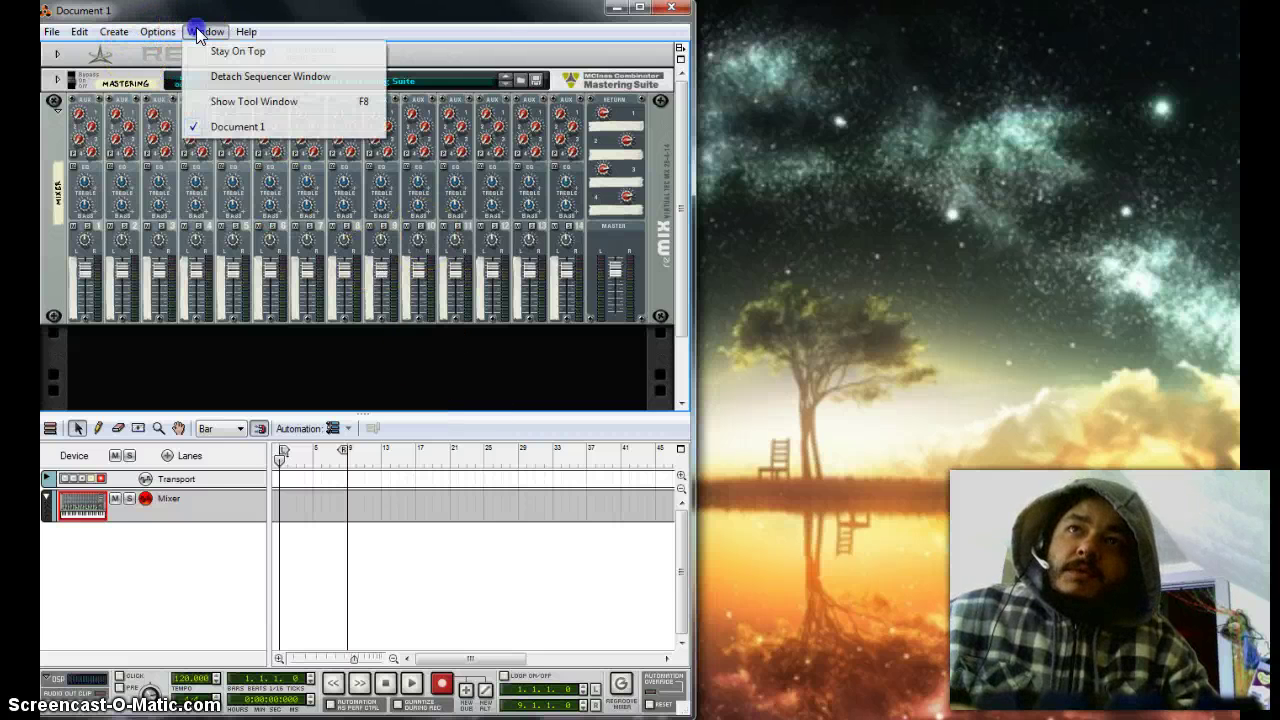
pyautogui.click(243, 76)
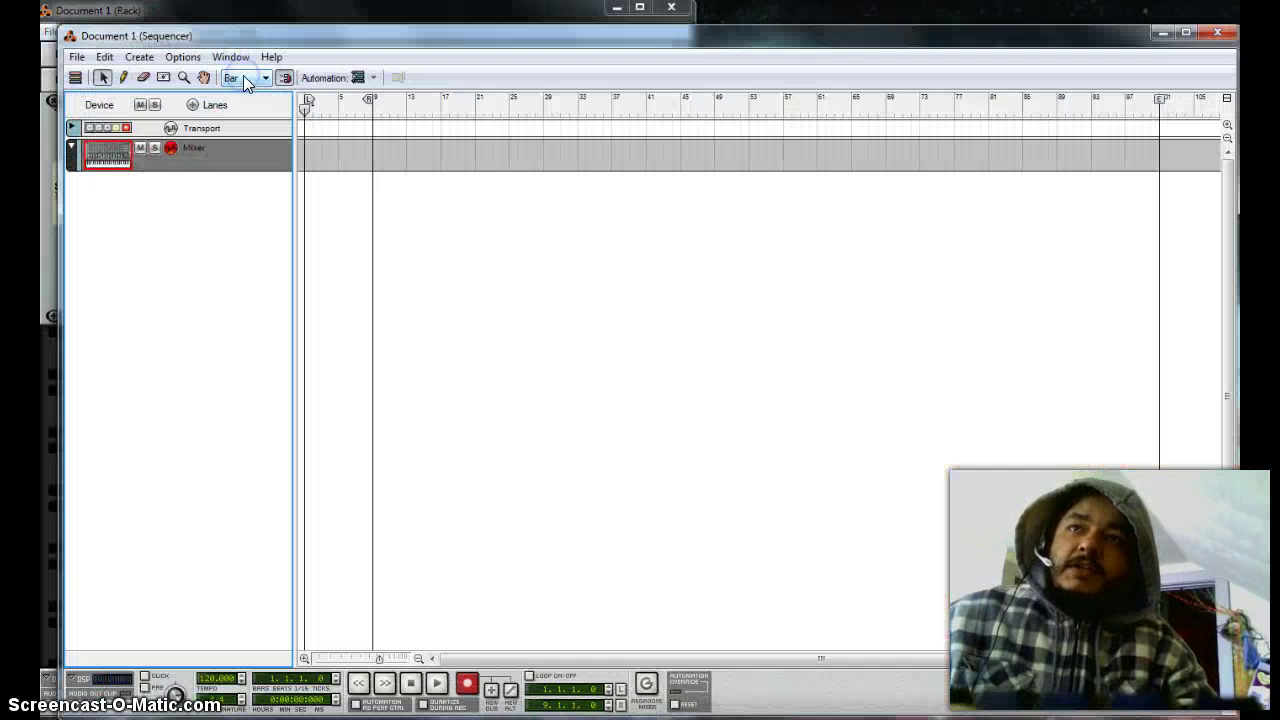
pyautogui.moveTo(277, 34); pyautogui.dragTo(544, 34)
pyautogui.click(265, 18)
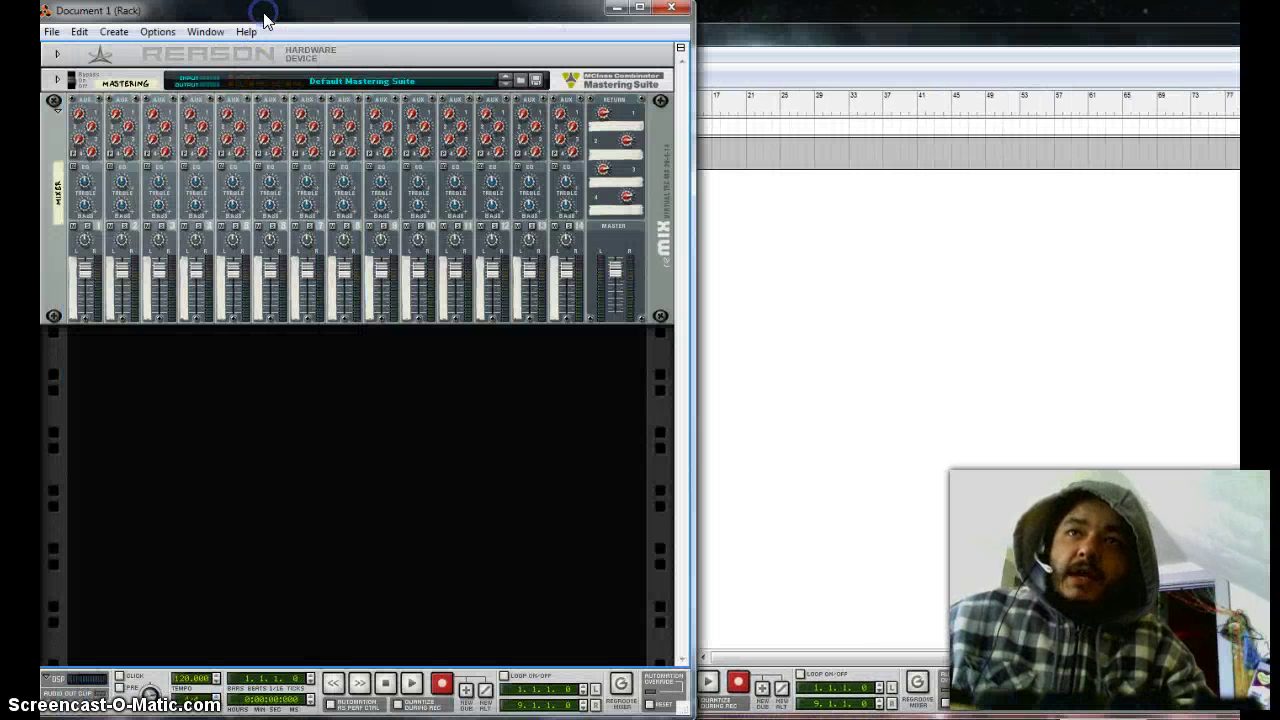
pyautogui.moveTo(807, 42); pyautogui.dragTo(857, 20)
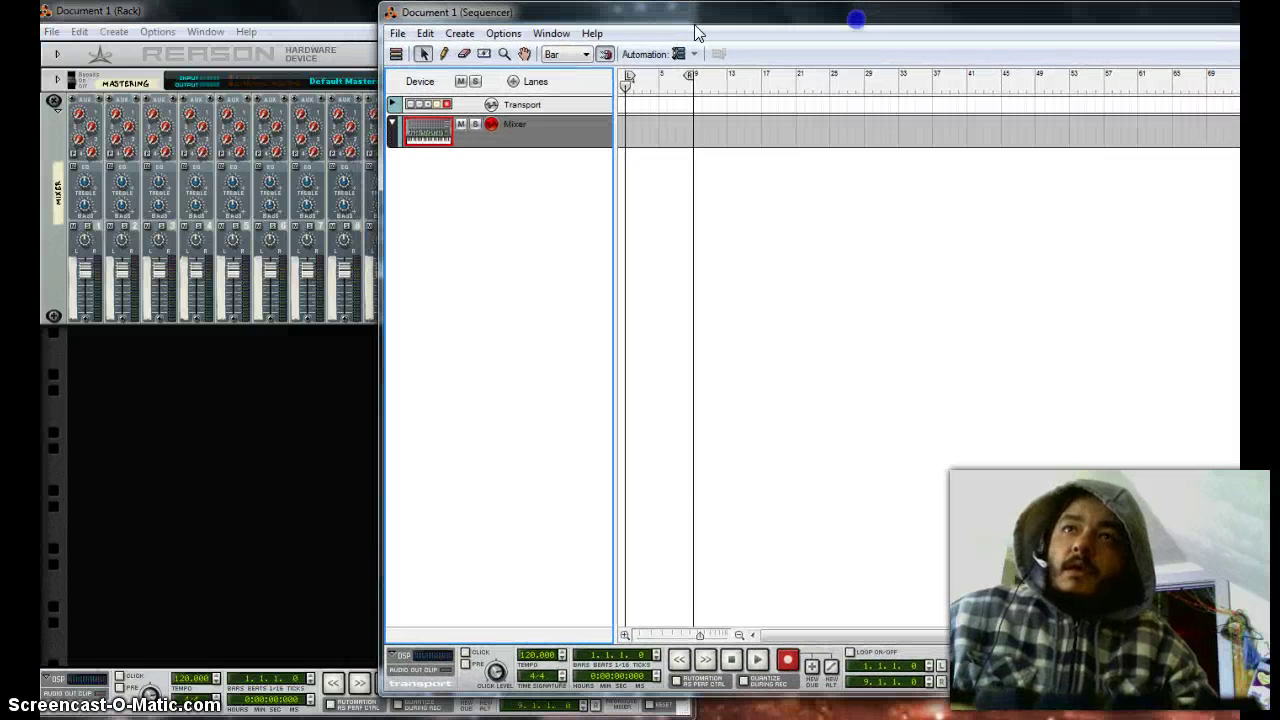
# Add a Combinator device to the empty rack space below the mixer.
pyautogui.click(285, 12)
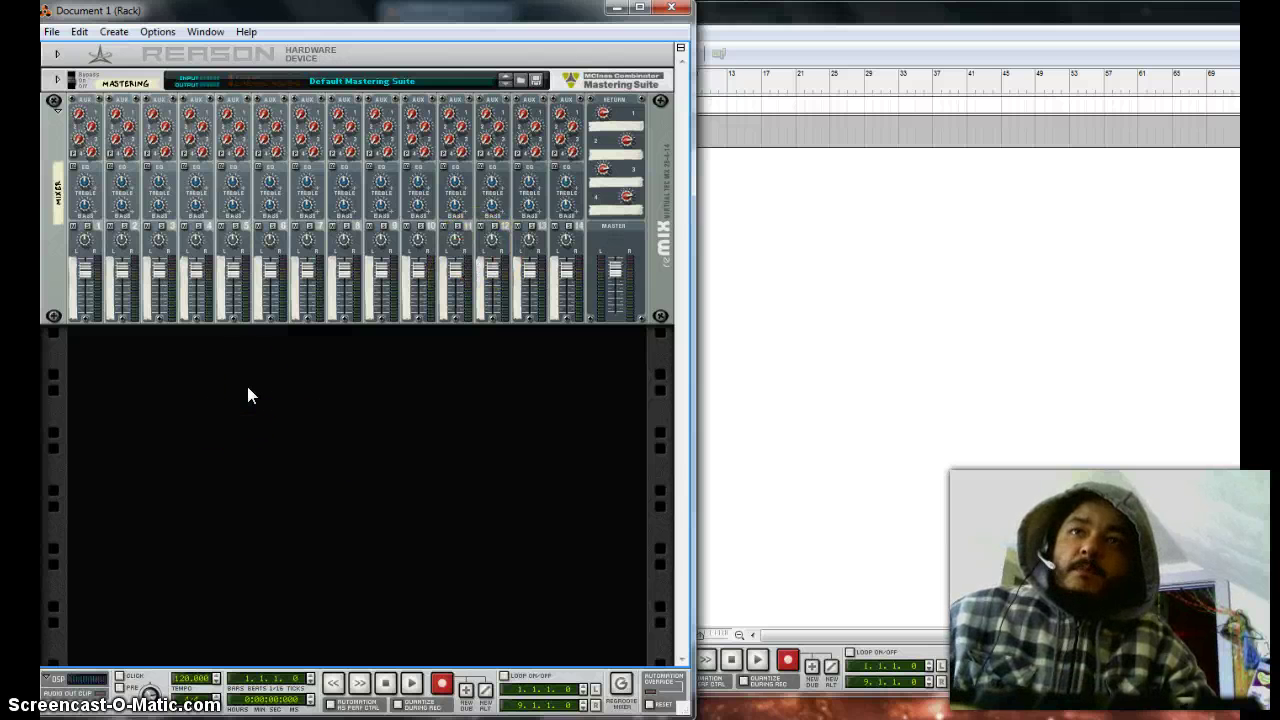
pyautogui.rightClick(345, 456)
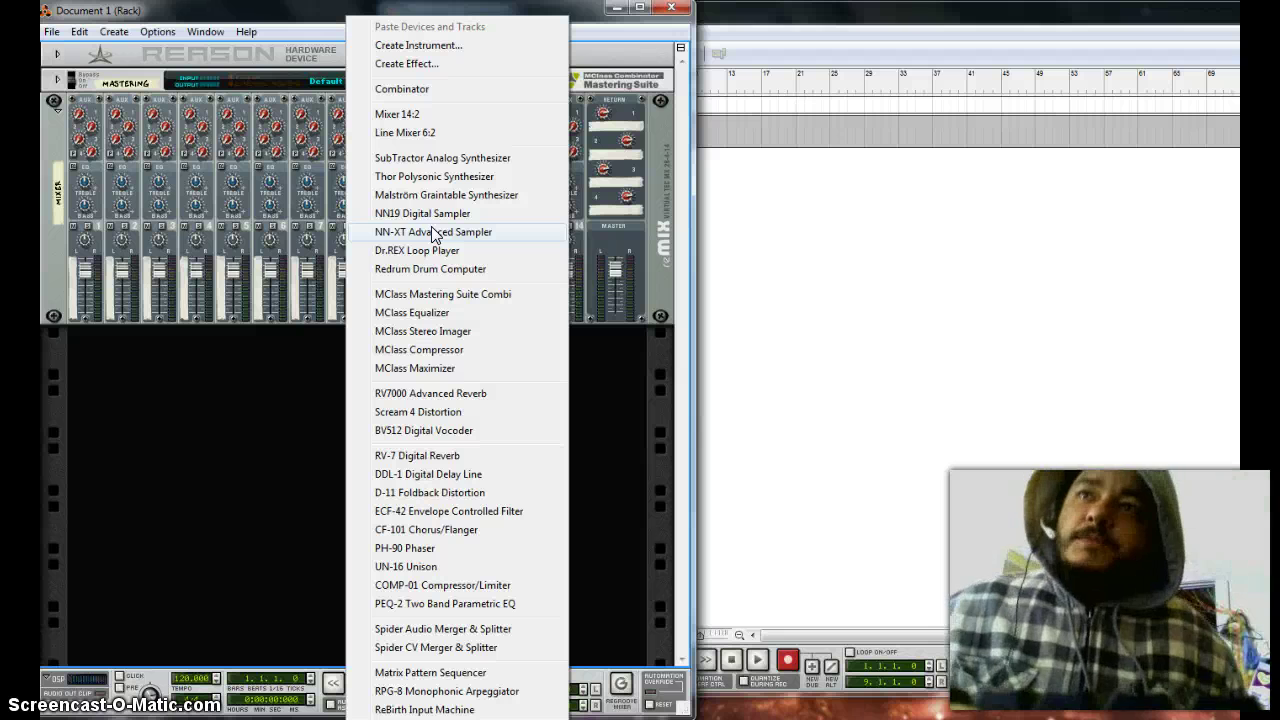
pyautogui.click(440, 184)
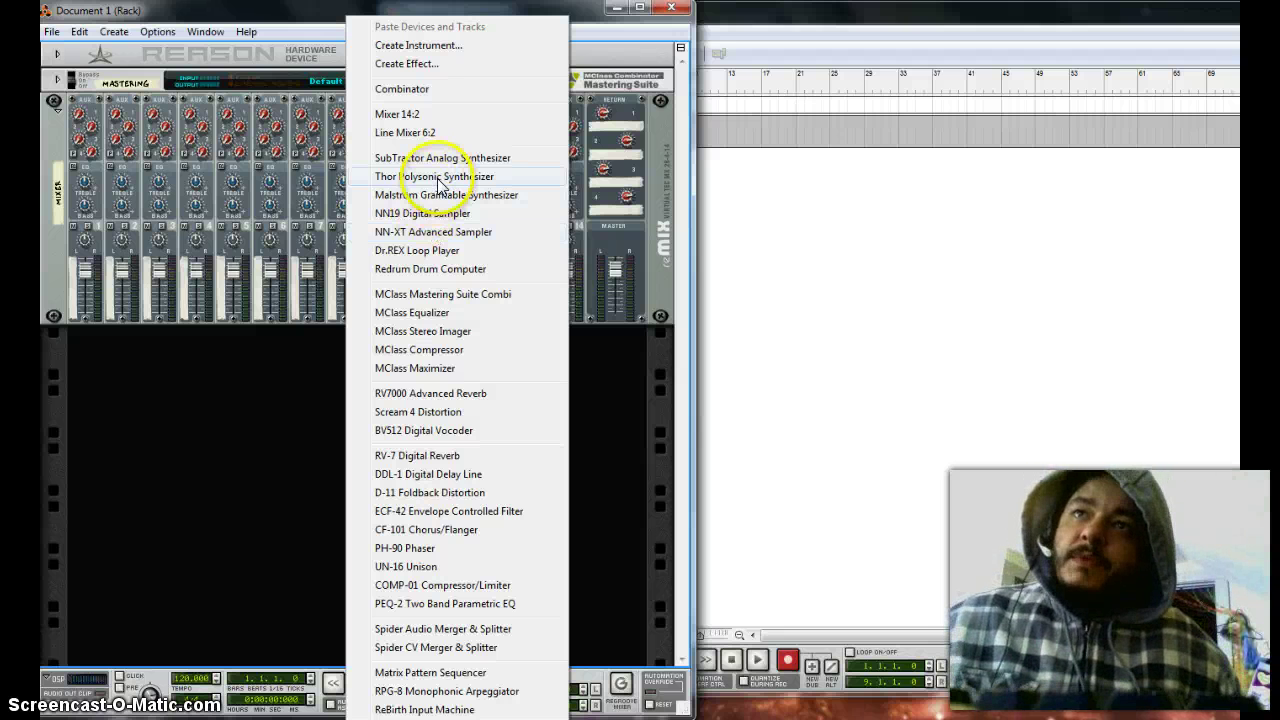
pyautogui.click(437, 184)
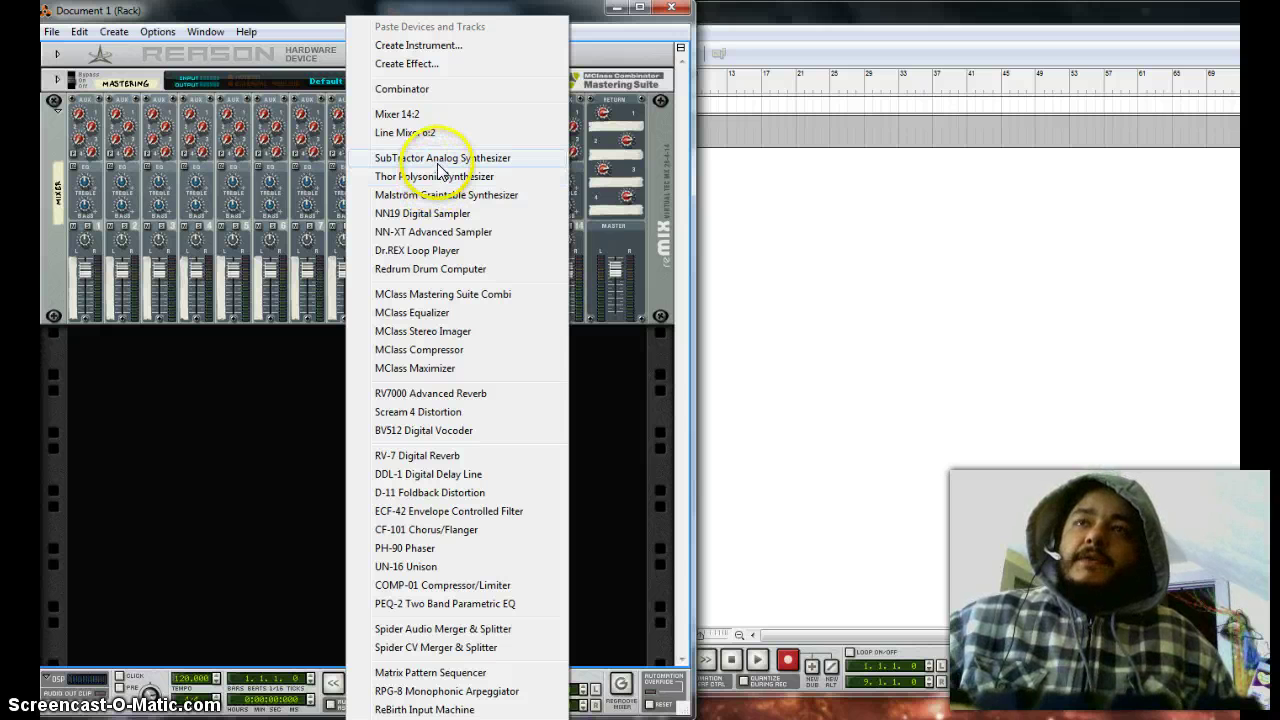
pyautogui.click(427, 89)
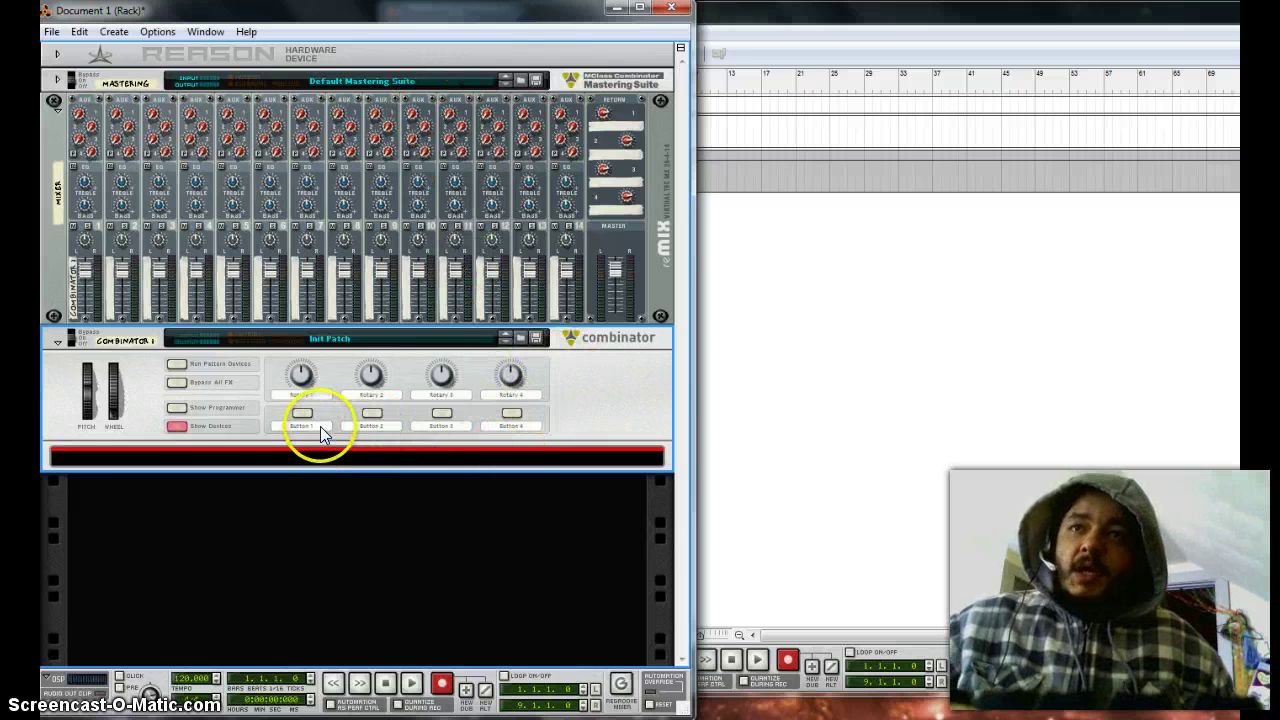
# Load the Dub Drops patch from the Reason Factory Sound Bank's Rhythmic Combinator patches and hide the Combinator's devices.
pyautogui.click(520, 345)
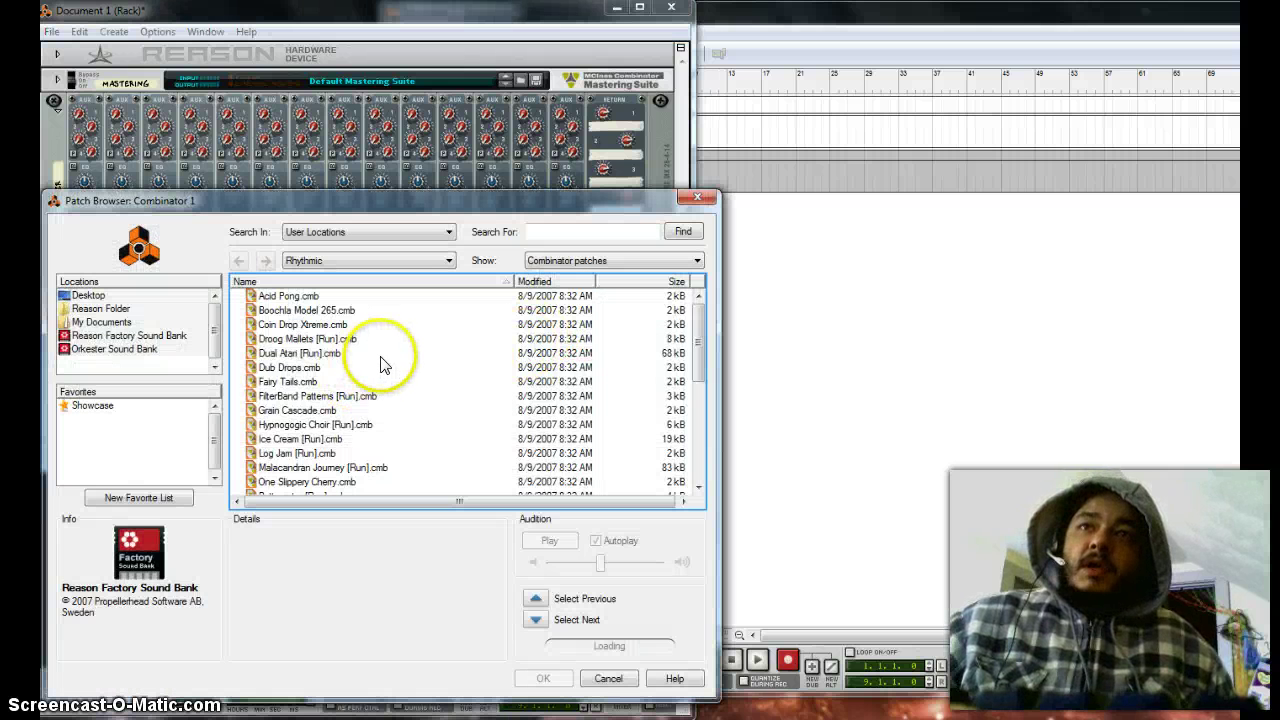
pyautogui.click(84, 338)
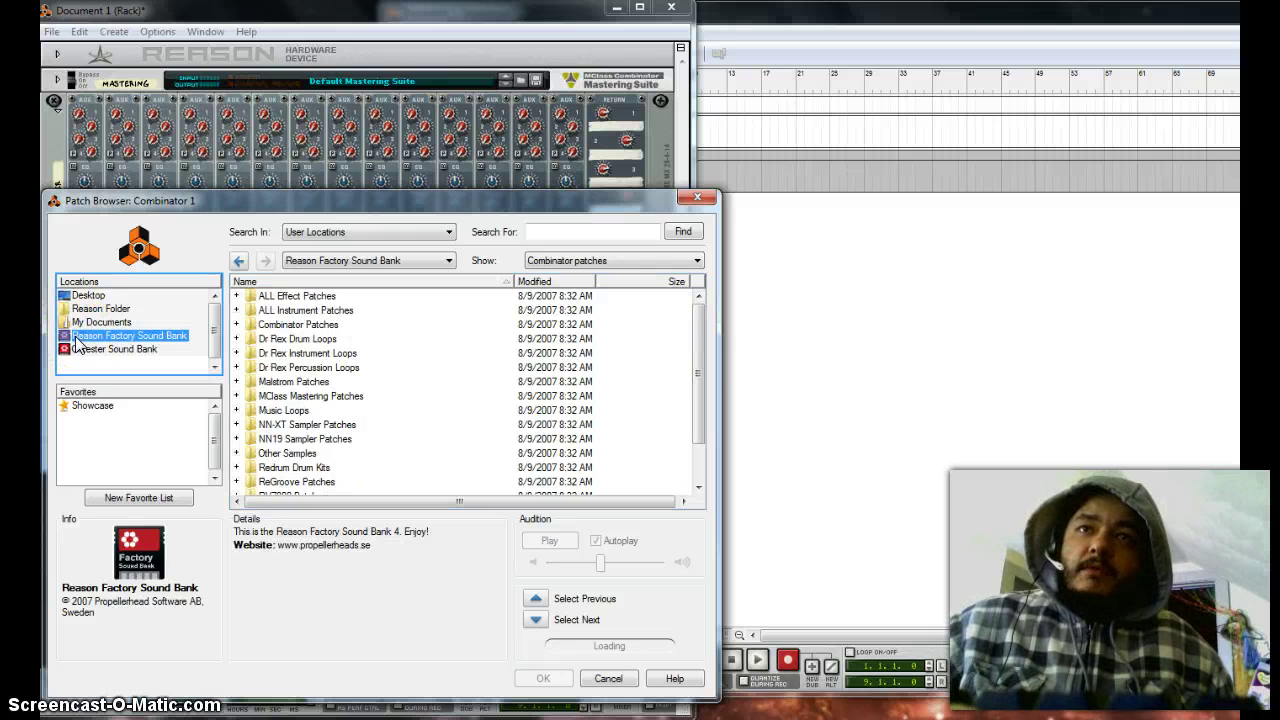
pyautogui.doubleClick(287, 325)
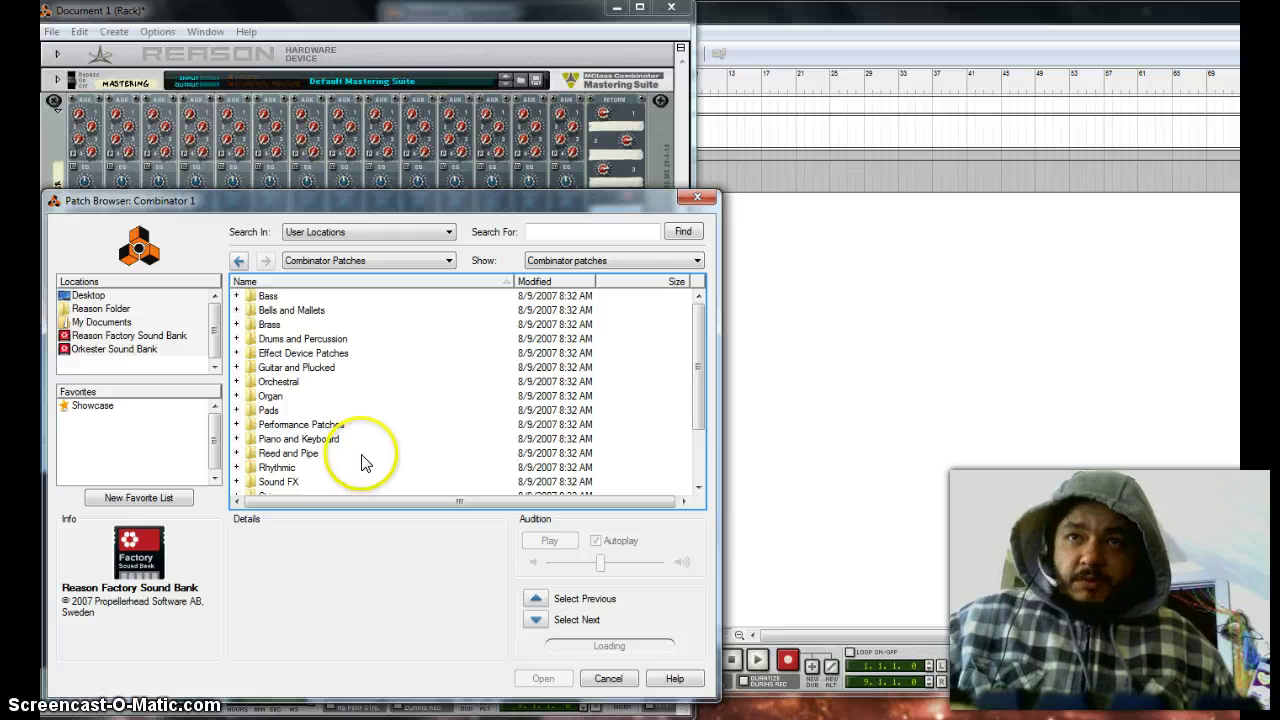
pyautogui.doubleClick(281, 468)
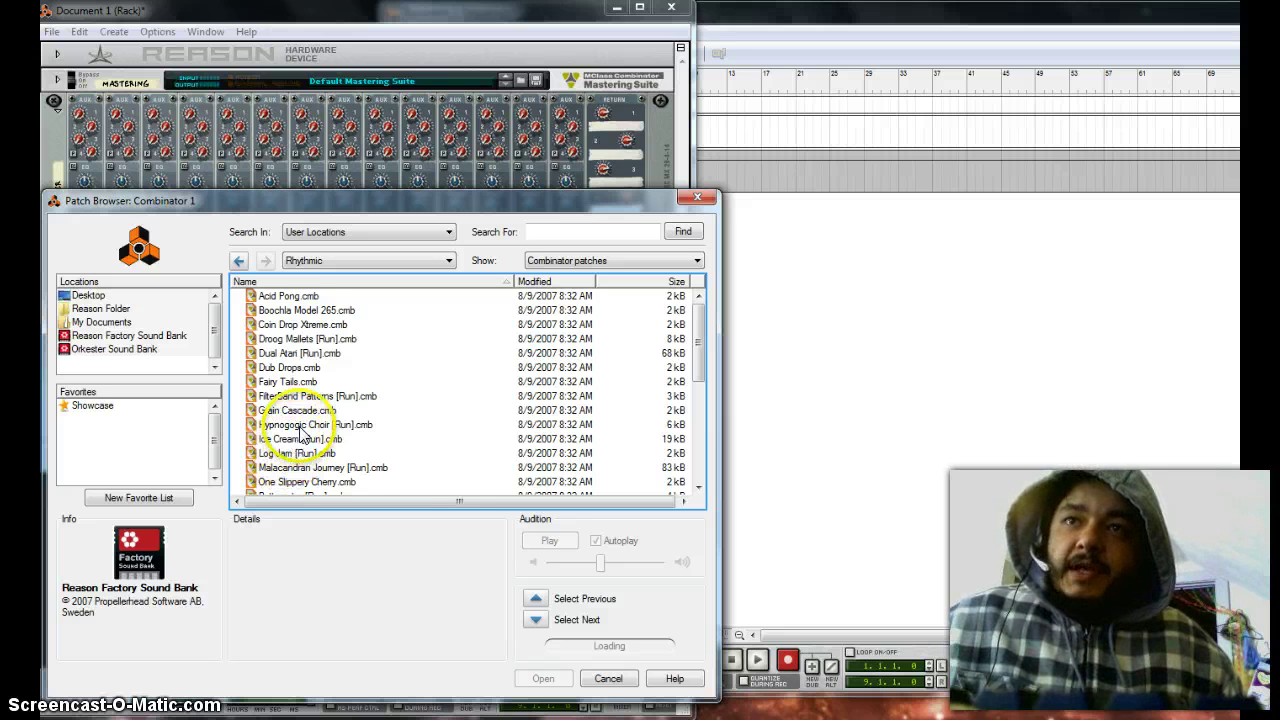
pyautogui.click(292, 368)
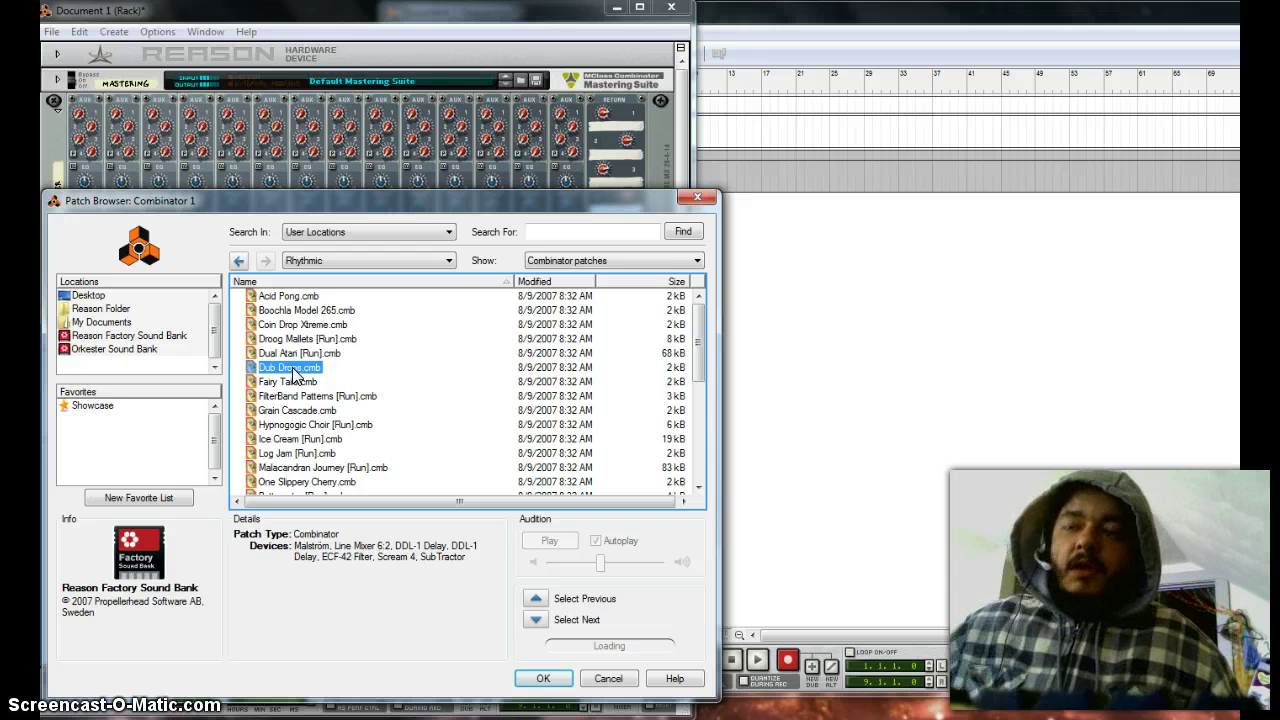
pyautogui.click(541, 678)
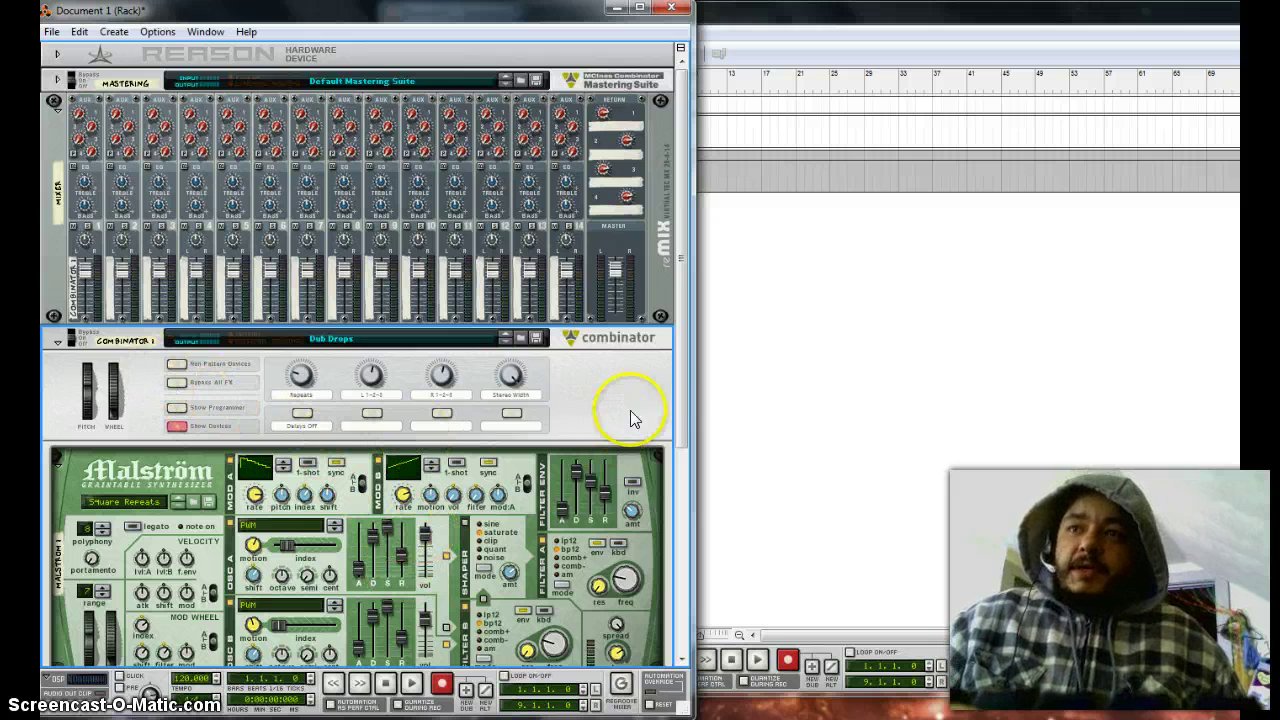
pyautogui.moveTo(686, 375); pyautogui.dragTo(679, 515)
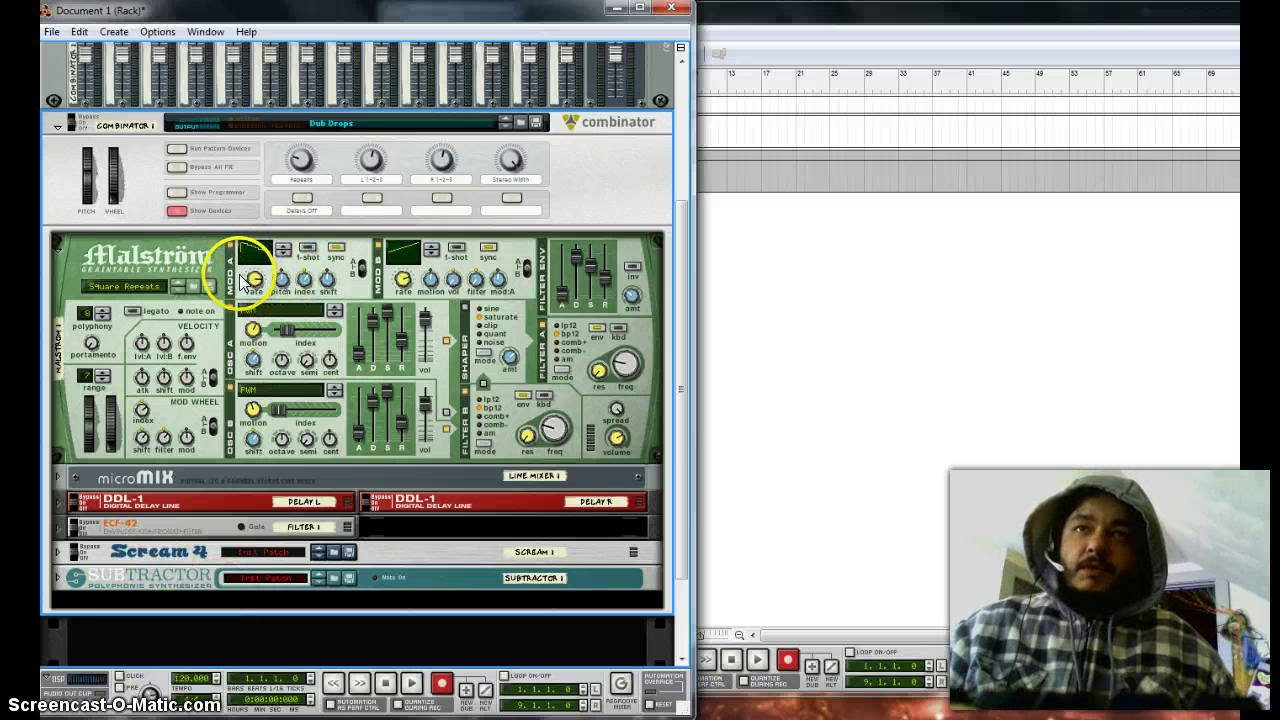
pyautogui.click(178, 213)
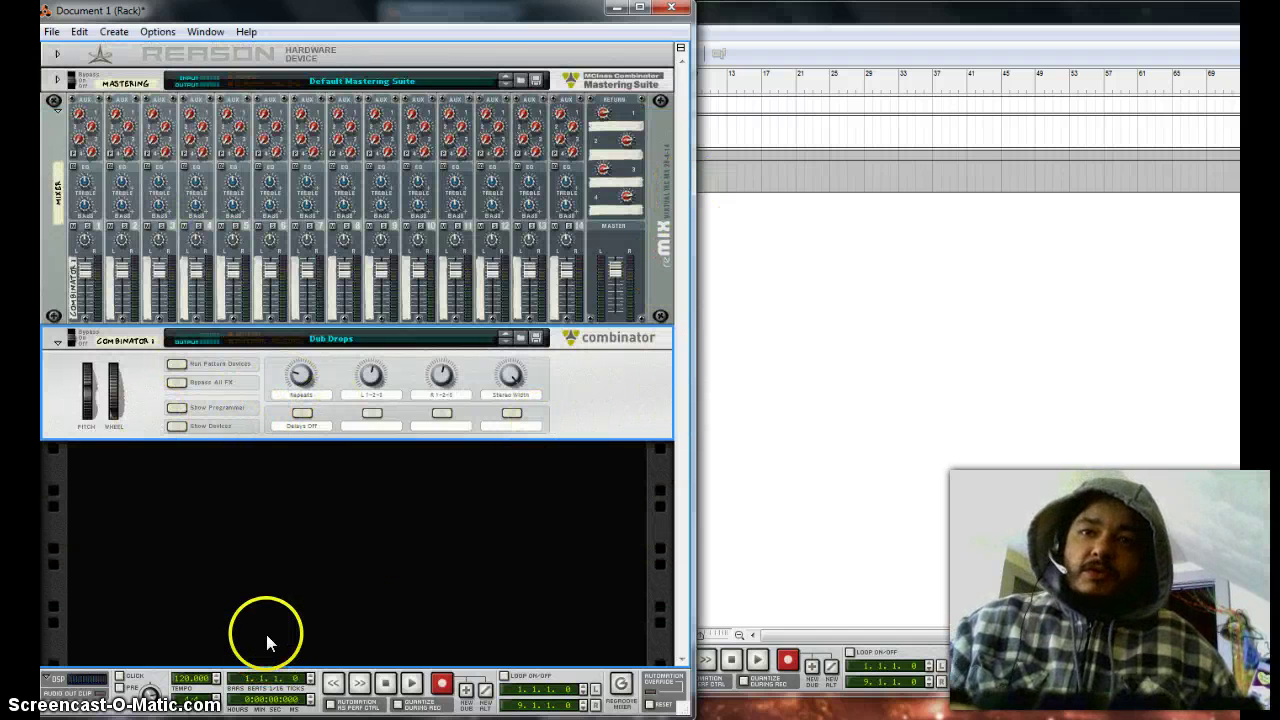
# Lower the song tempo to 84 BPM.
pyautogui.click(216, 683)
pyautogui.click(216, 683)
pyautogui.click(216, 683)
pyautogui.click(216, 683)
pyautogui.click(216, 683)
pyautogui.click(216, 683)
pyautogui.click(216, 683)
pyautogui.click(216, 683)
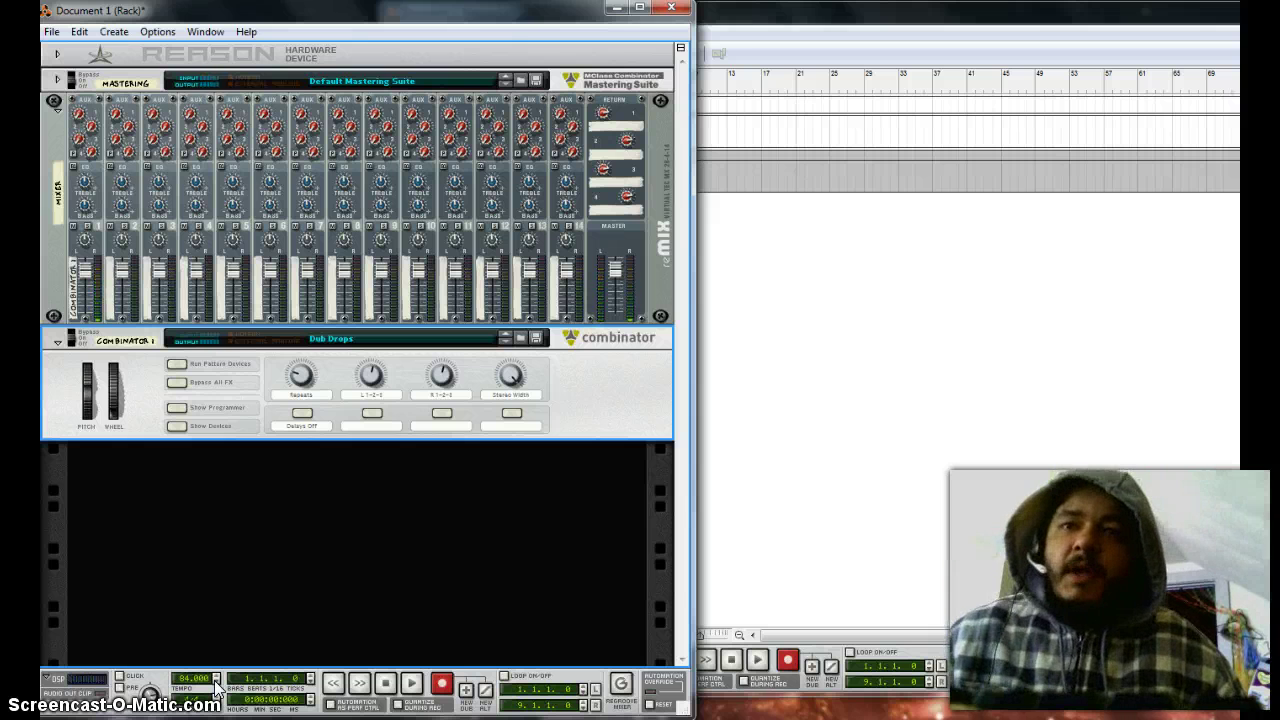
# Enable the metronome click and the pre-count, keeping the transport stopped.
pyautogui.click(120, 677)
pyautogui.click(120, 689)
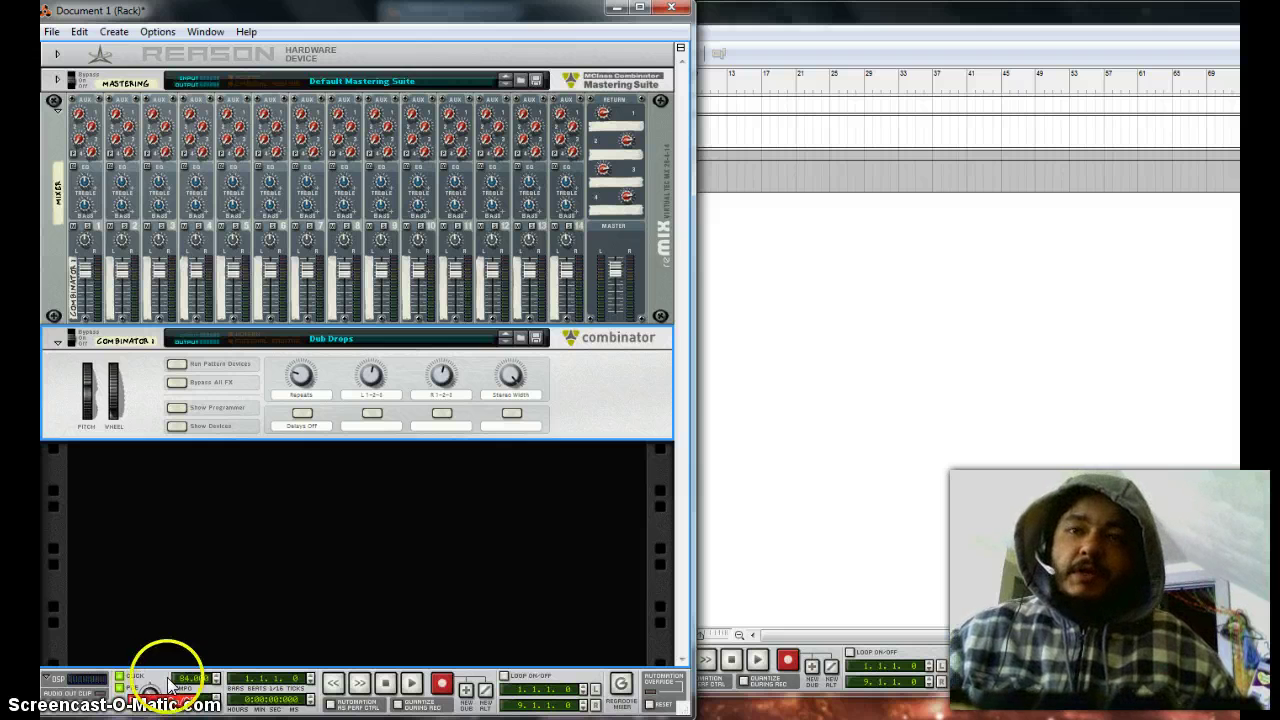
pyautogui.click(382, 686)
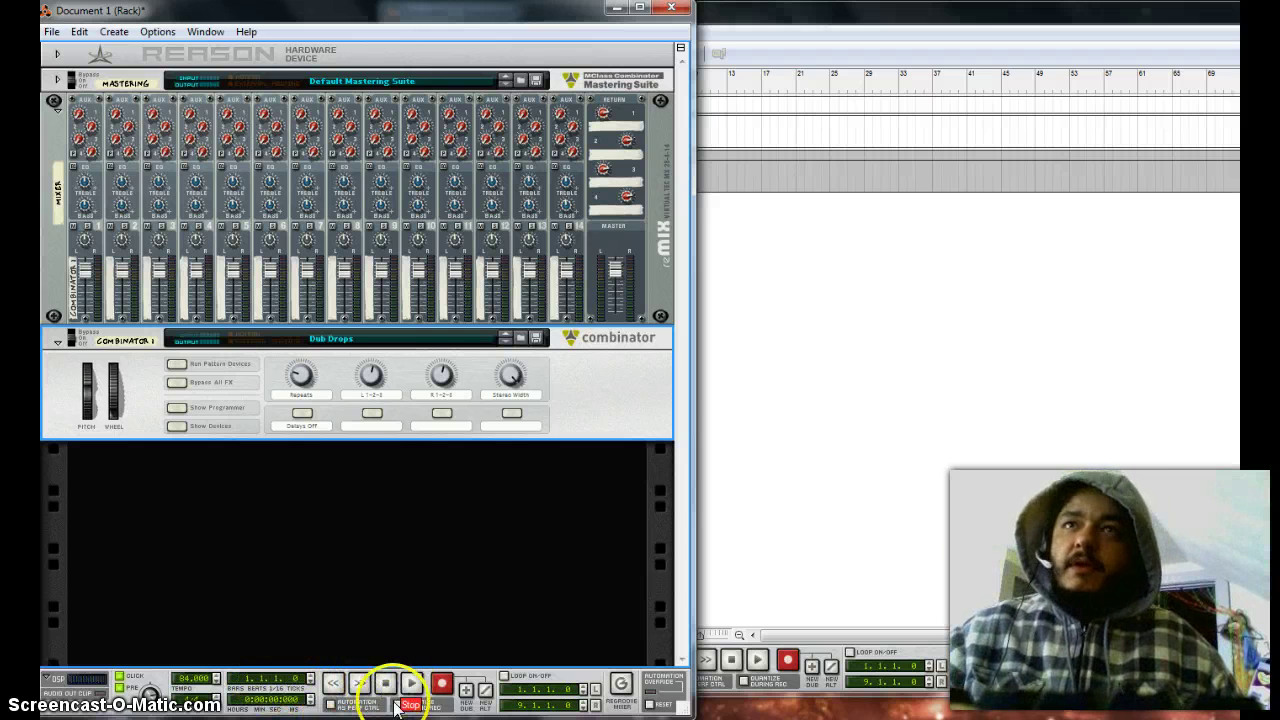
# In the sequencer window, enable looping and record an eight-bar note clip on the Combinator track from bar 1.
pyautogui.click(834, 14)
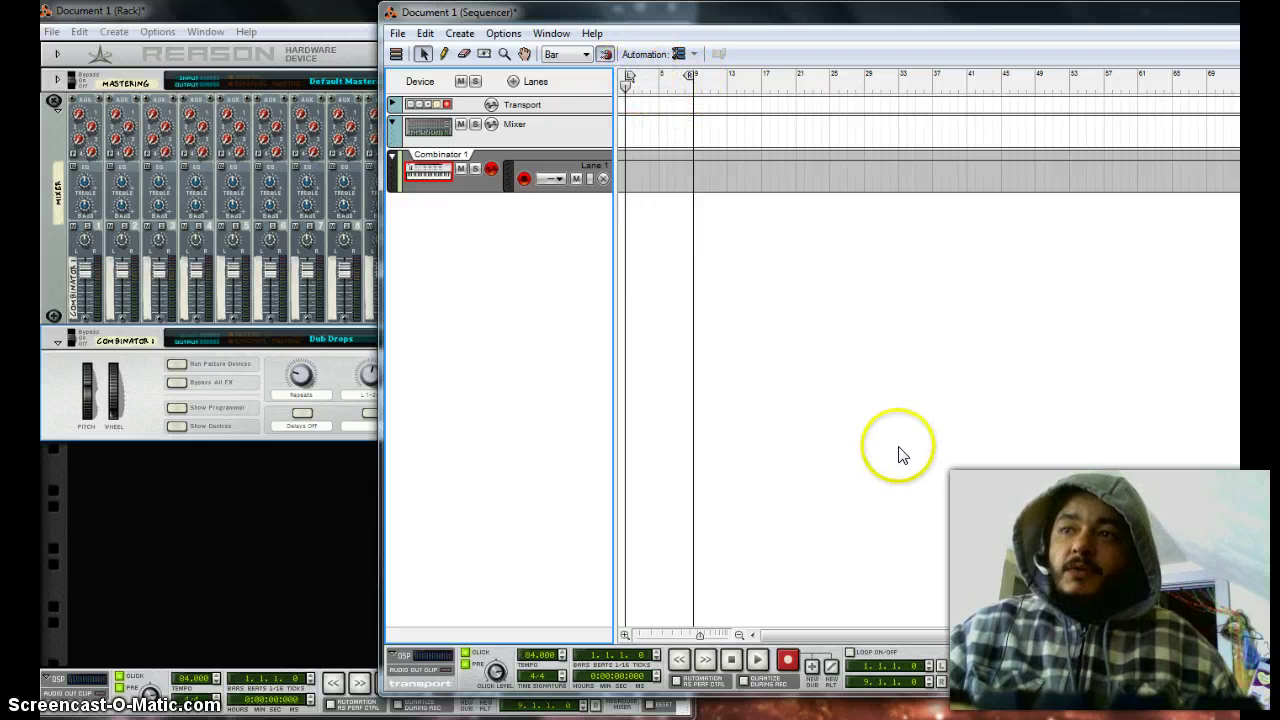
pyautogui.click(848, 655)
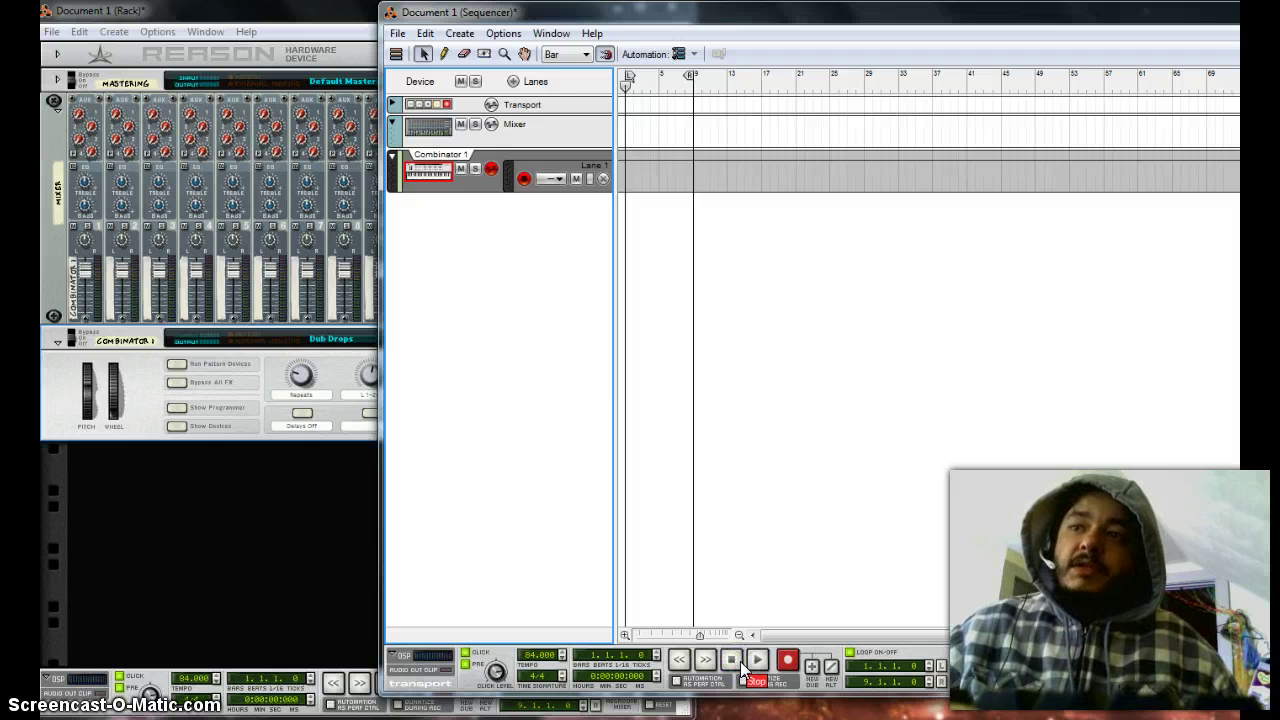
pyautogui.click(789, 662)
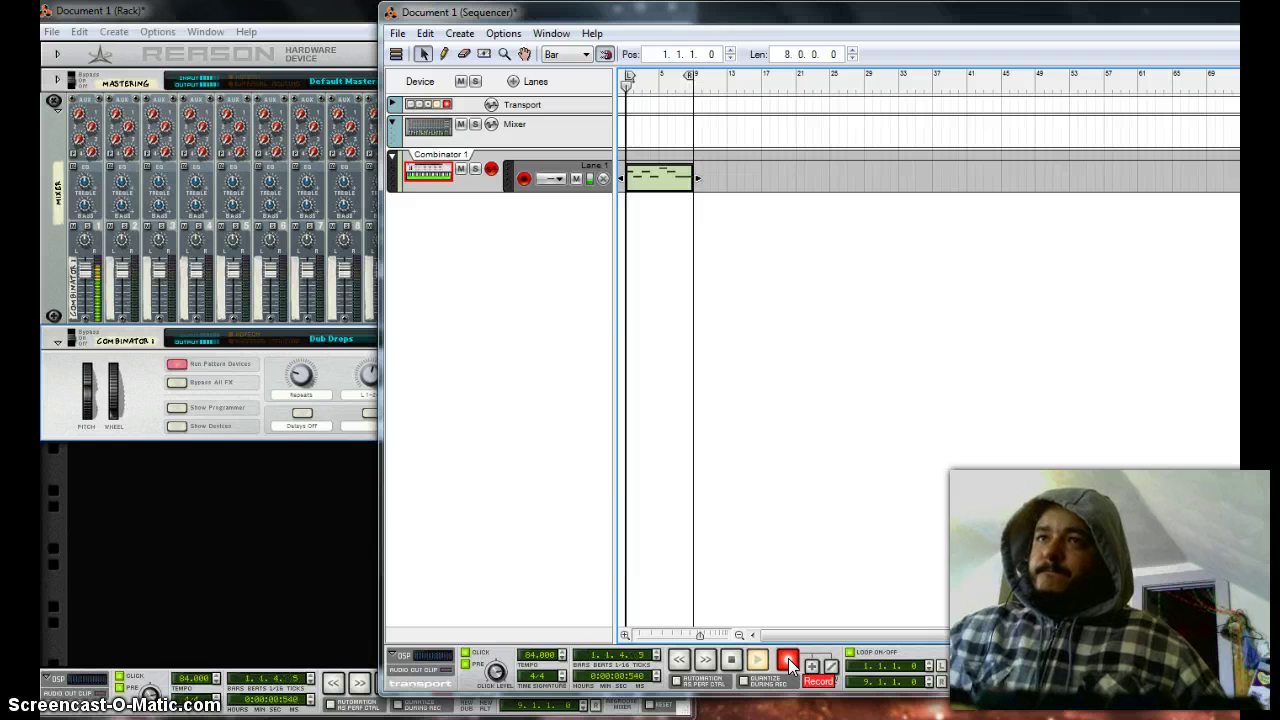
pyautogui.click(733, 662)
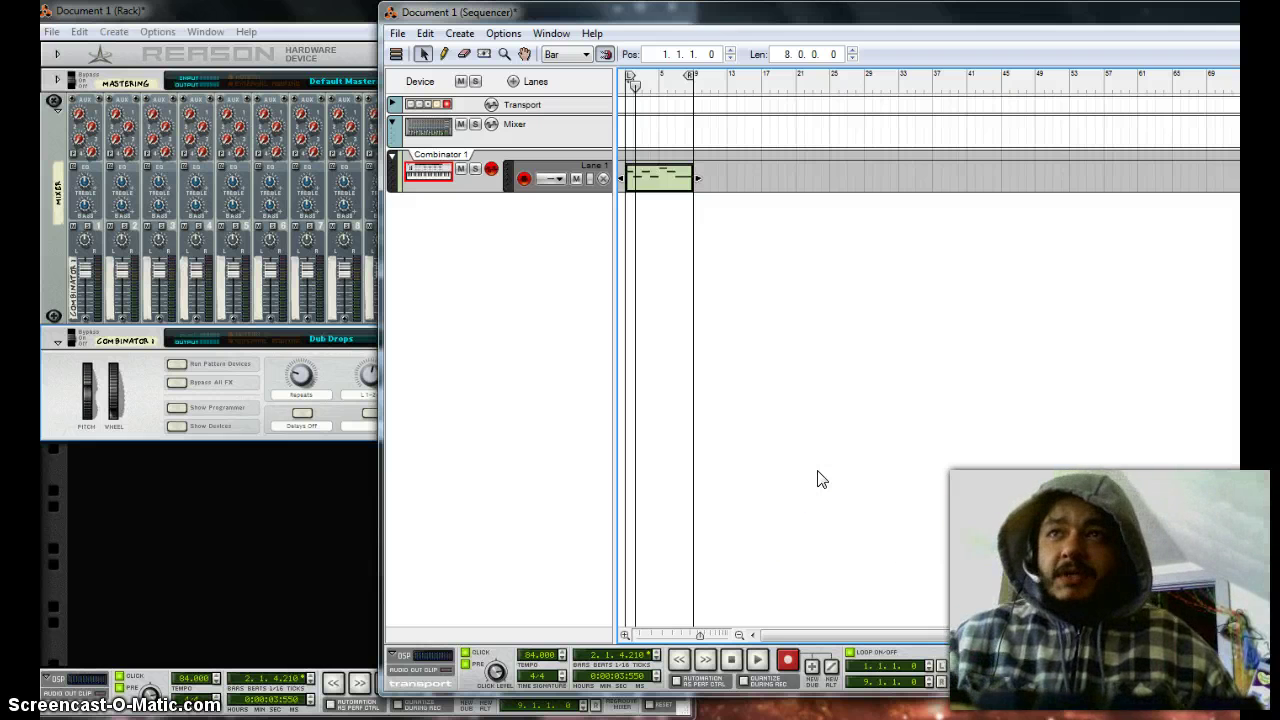
# Quantize the notes in the recorded Combinator clip and choose Bar as the snap value.
pyautogui.rightClick(655, 193)
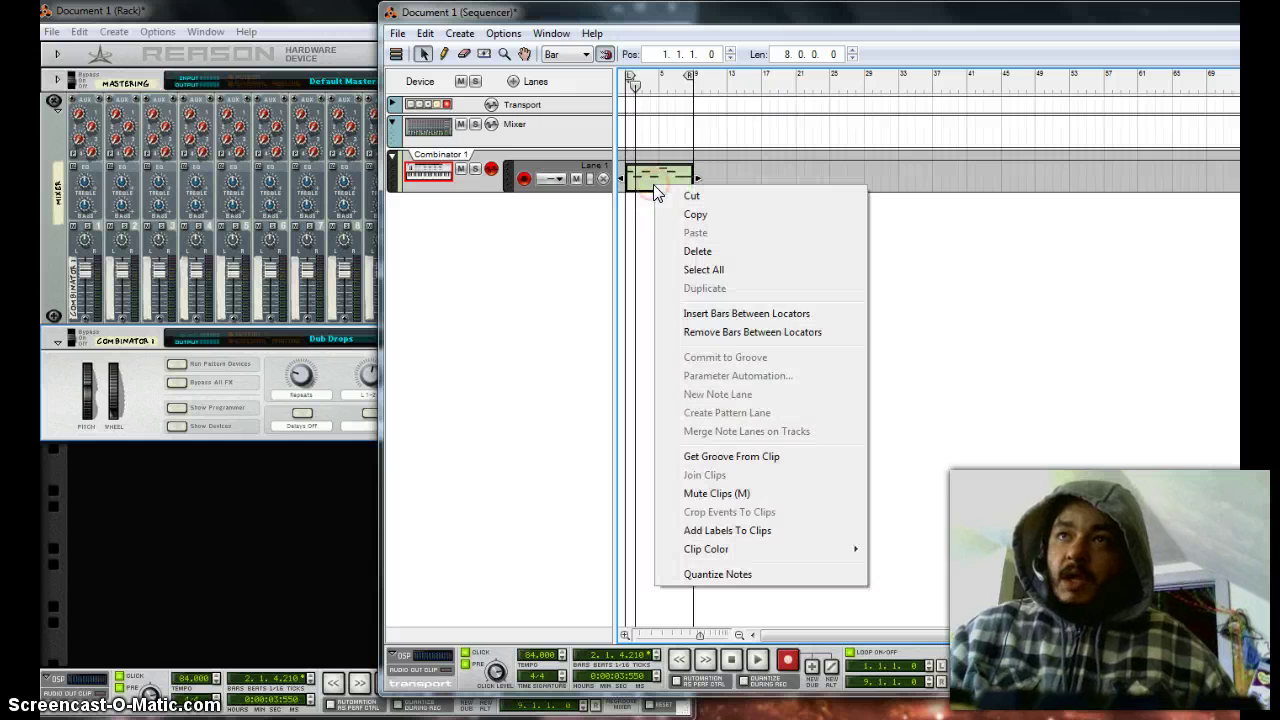
pyautogui.click(720, 576)
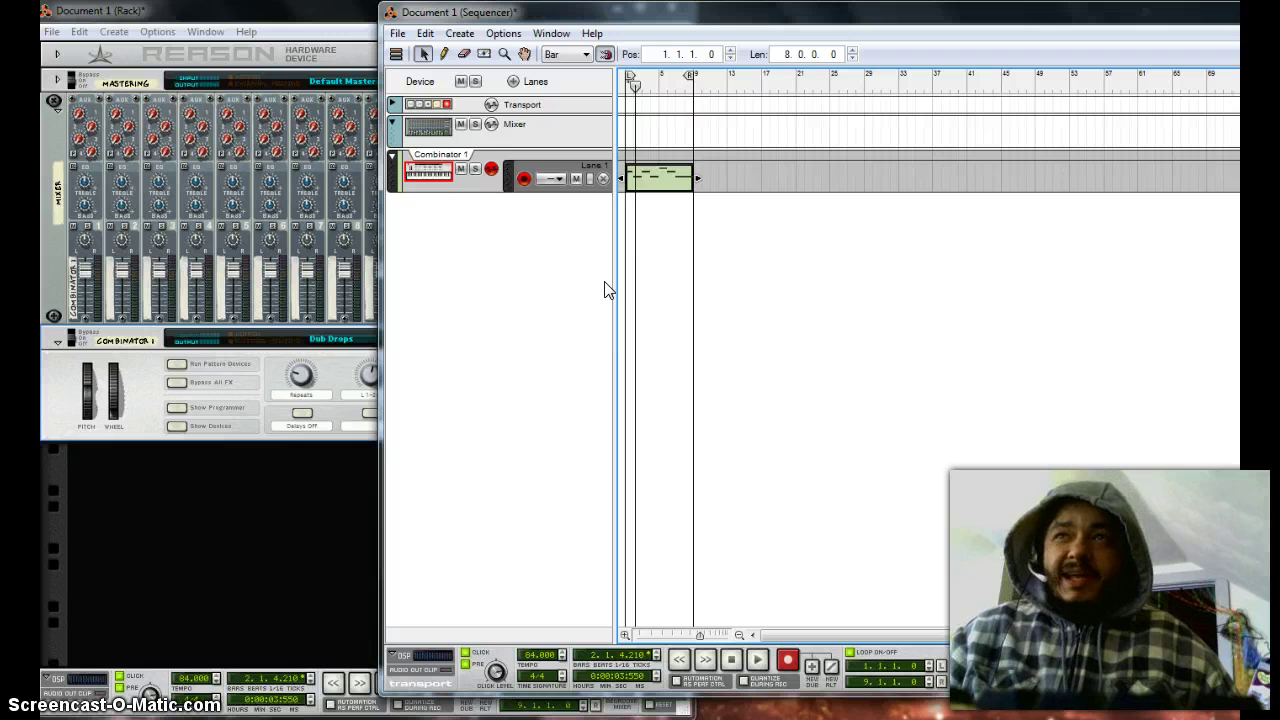
pyautogui.click(579, 55)
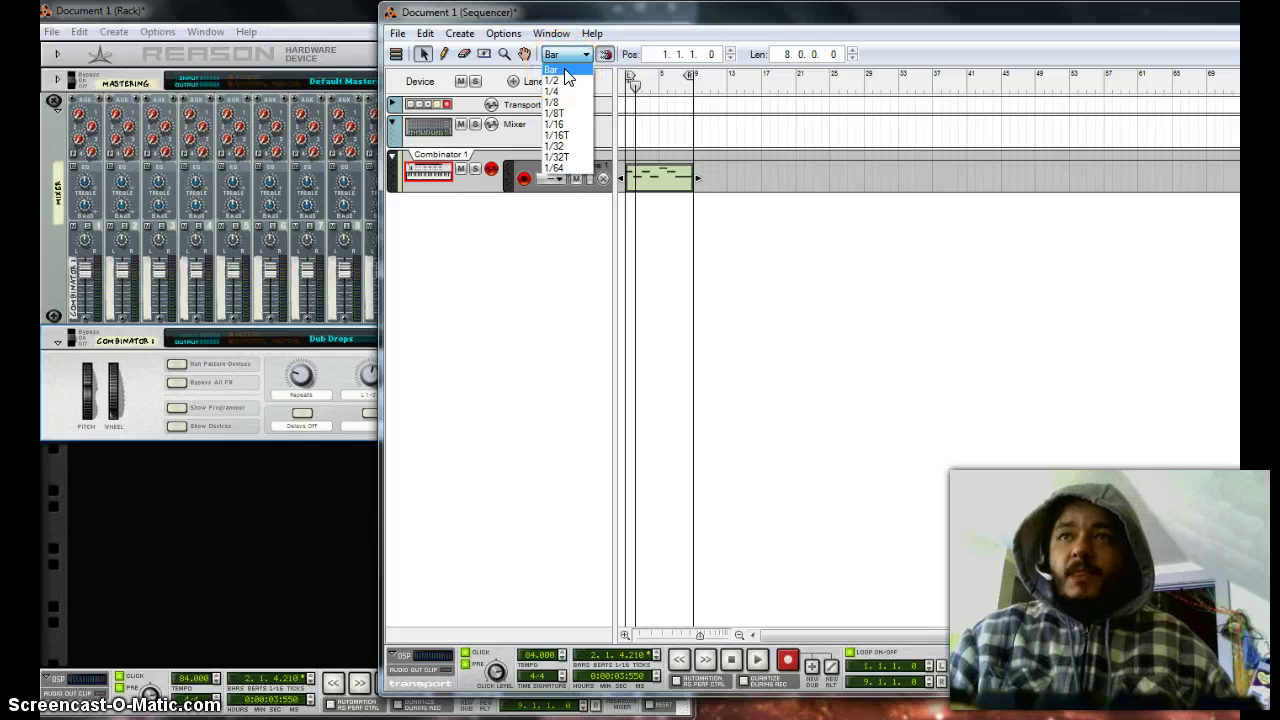
pyautogui.click(566, 70)
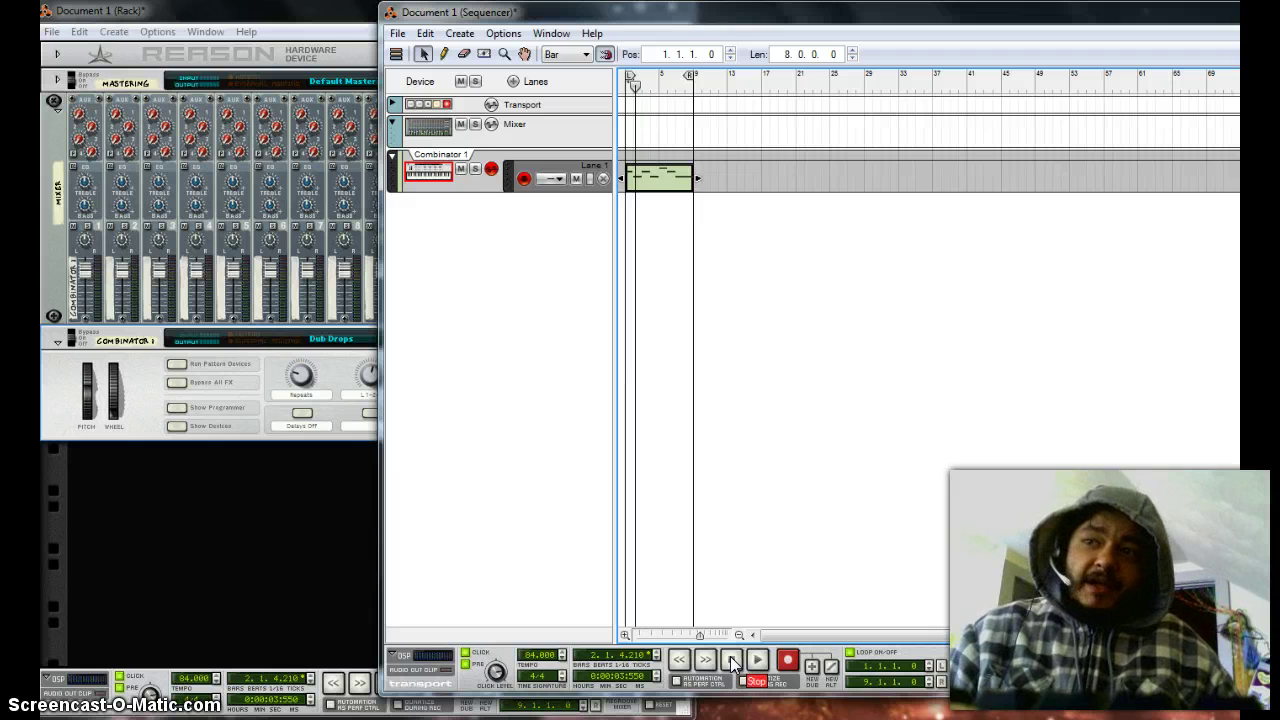
# Play the Combinator clip from the song start to listen to it, and return the playhead to the start.
pyautogui.click(731, 661)
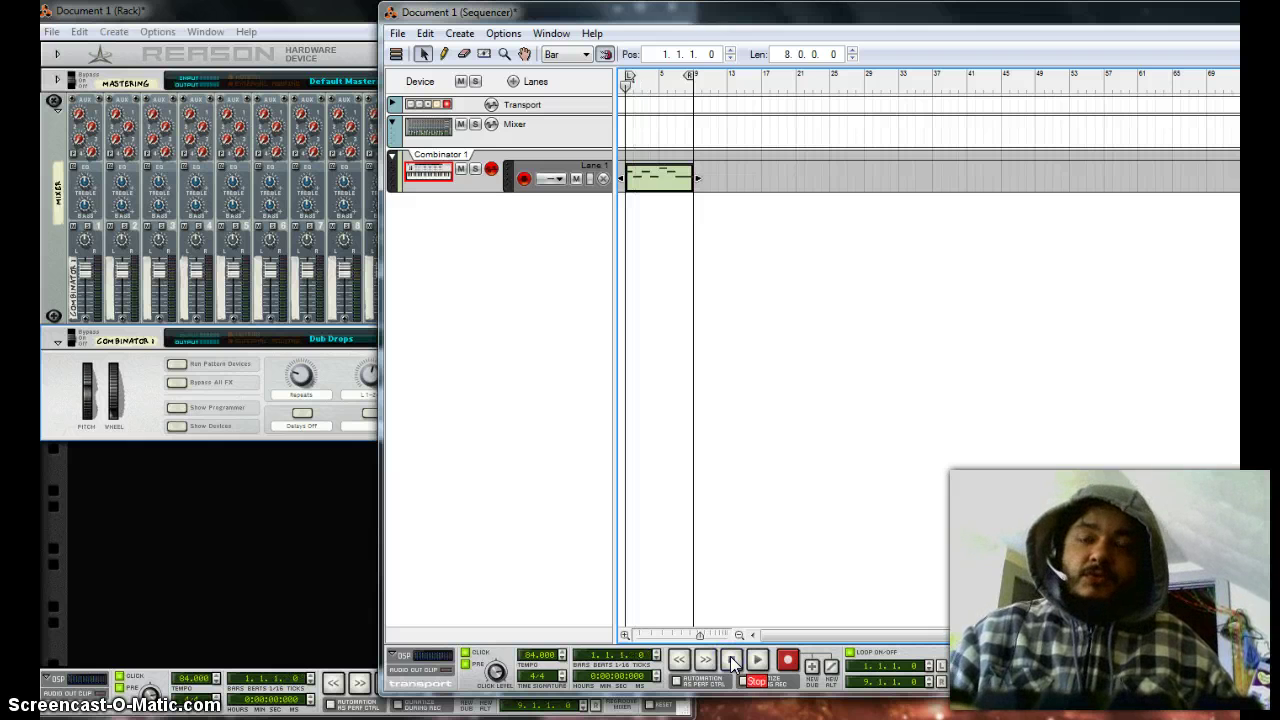
pyautogui.rightClick(657, 178)
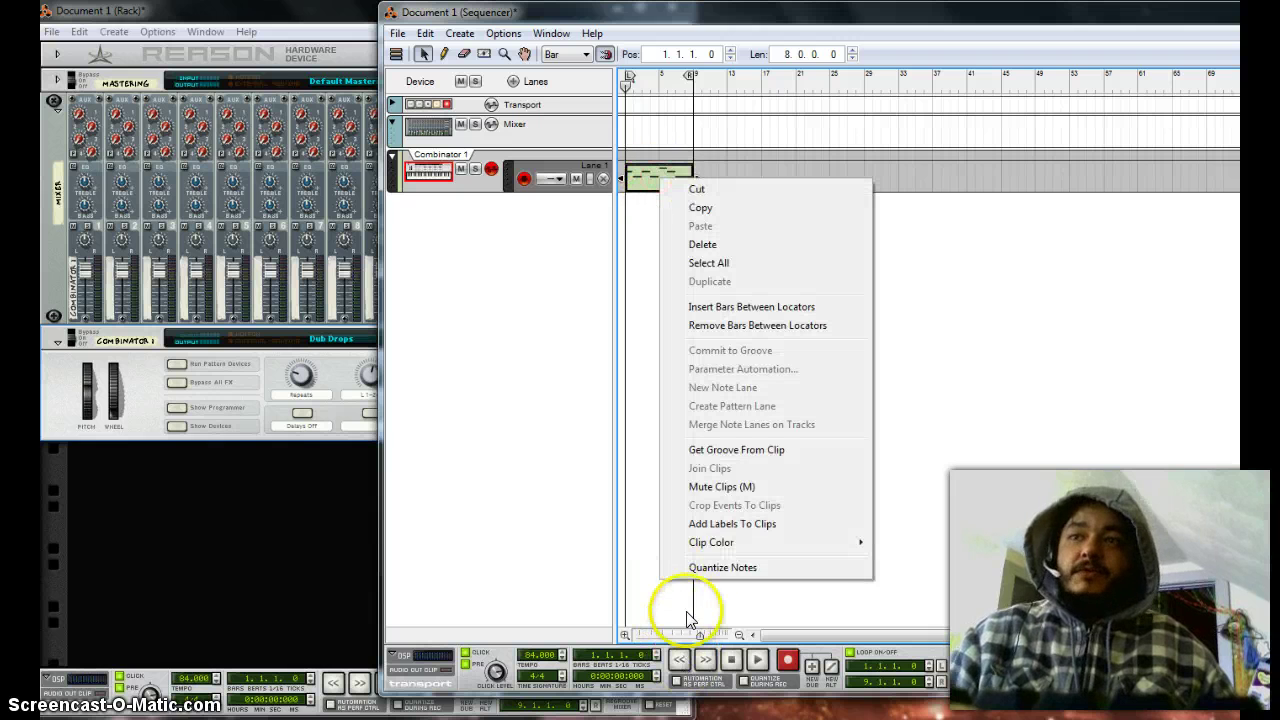
pyautogui.click(733, 662)
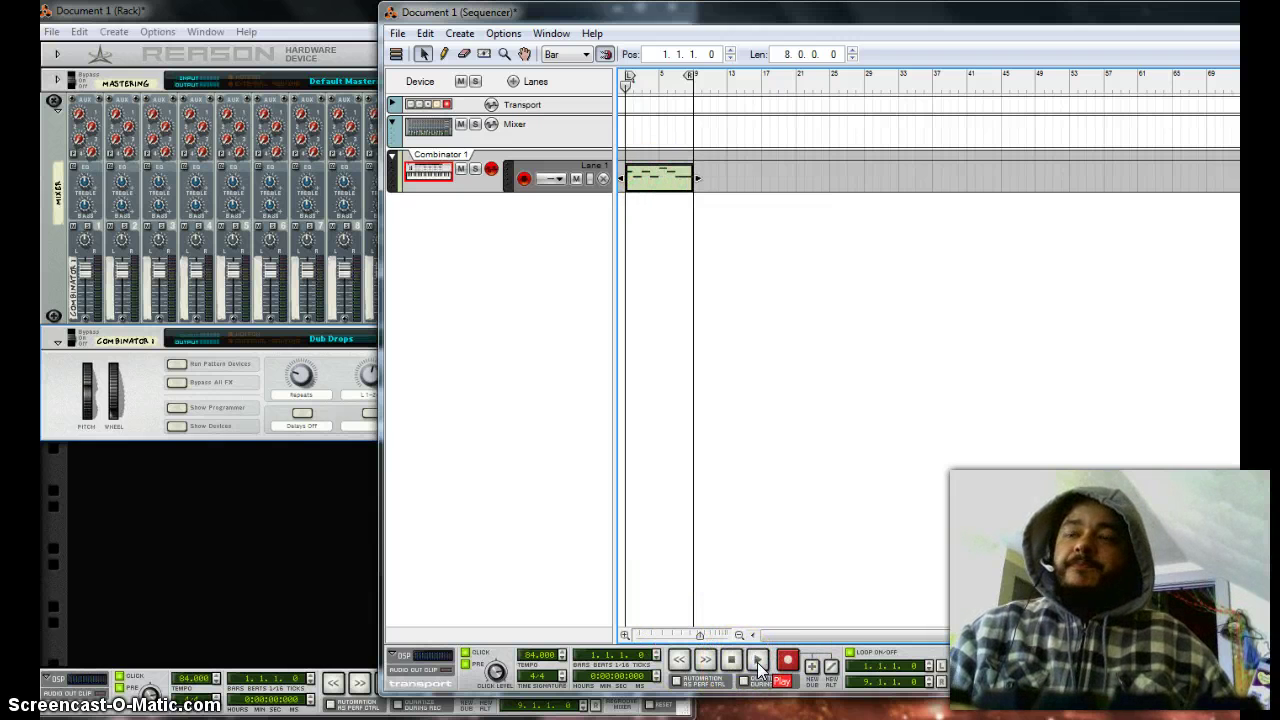
pyautogui.click(759, 662)
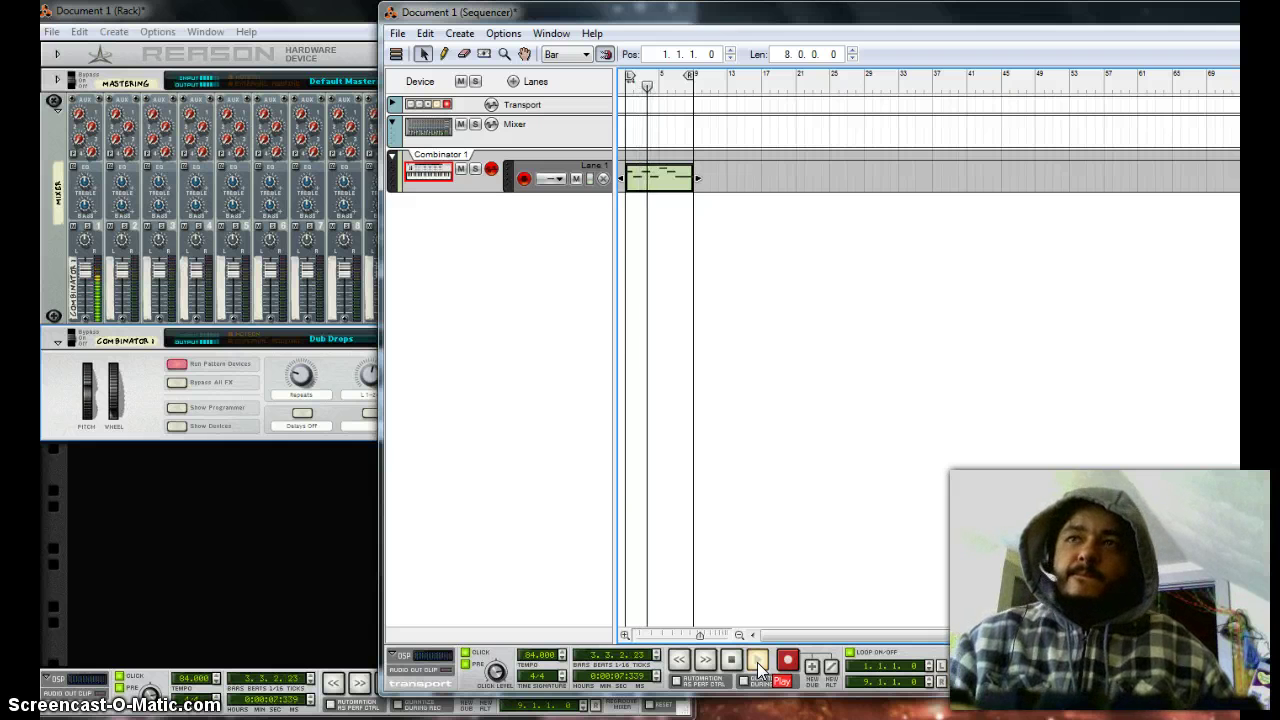
pyautogui.click(731, 661)
pyautogui.click(731, 661)
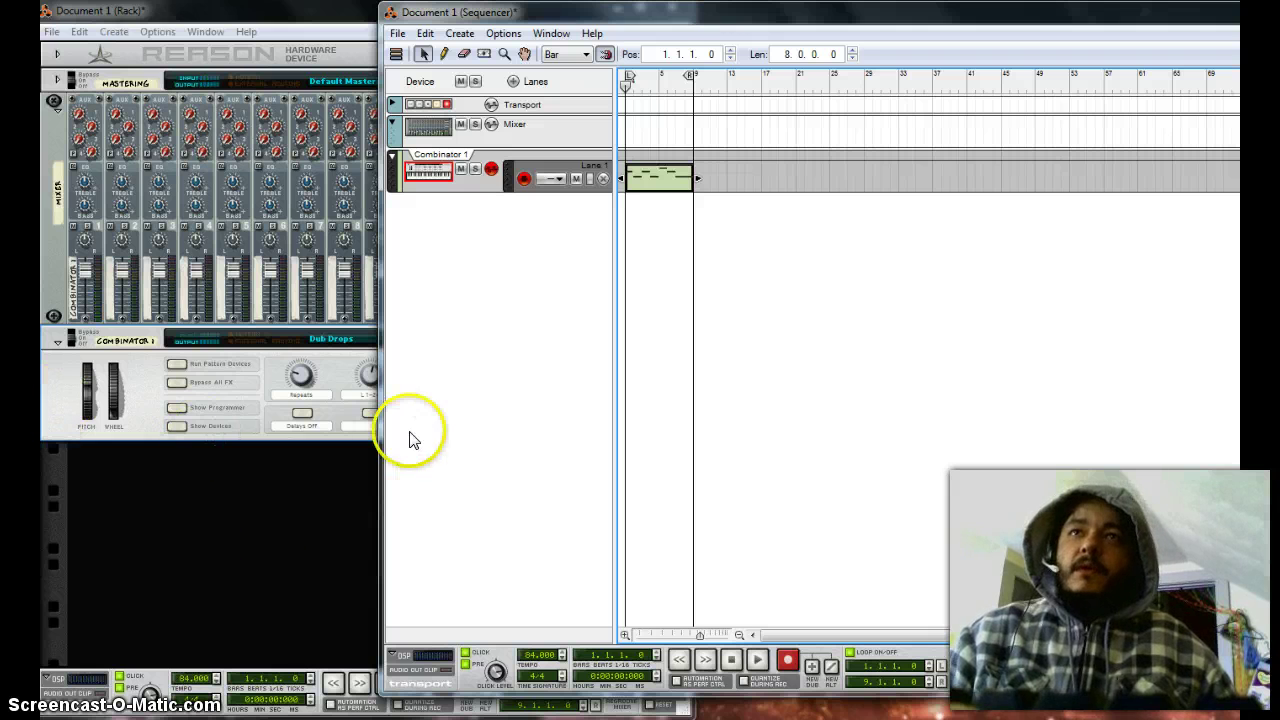
# Add a Dr.REX Loop Player below the Combinator, preview its default loop, and check its track in the sequencer.
pyautogui.click(258, 10)
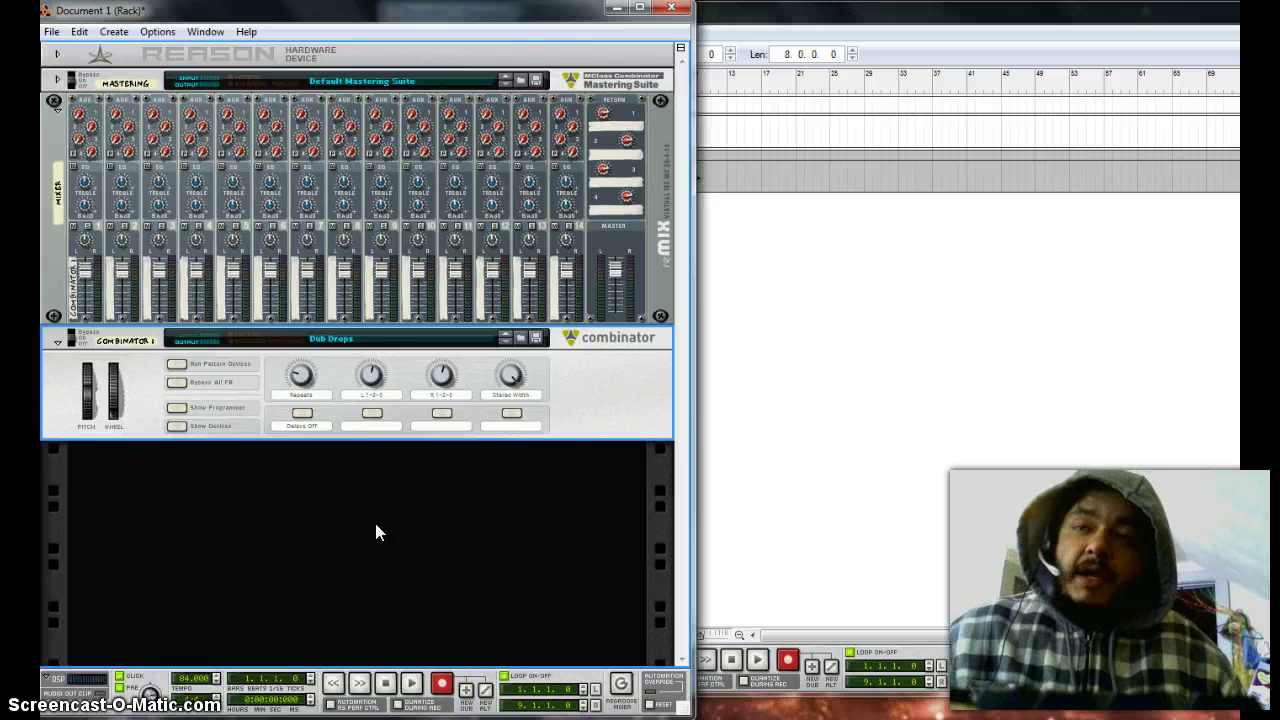
pyautogui.rightClick(323, 509)
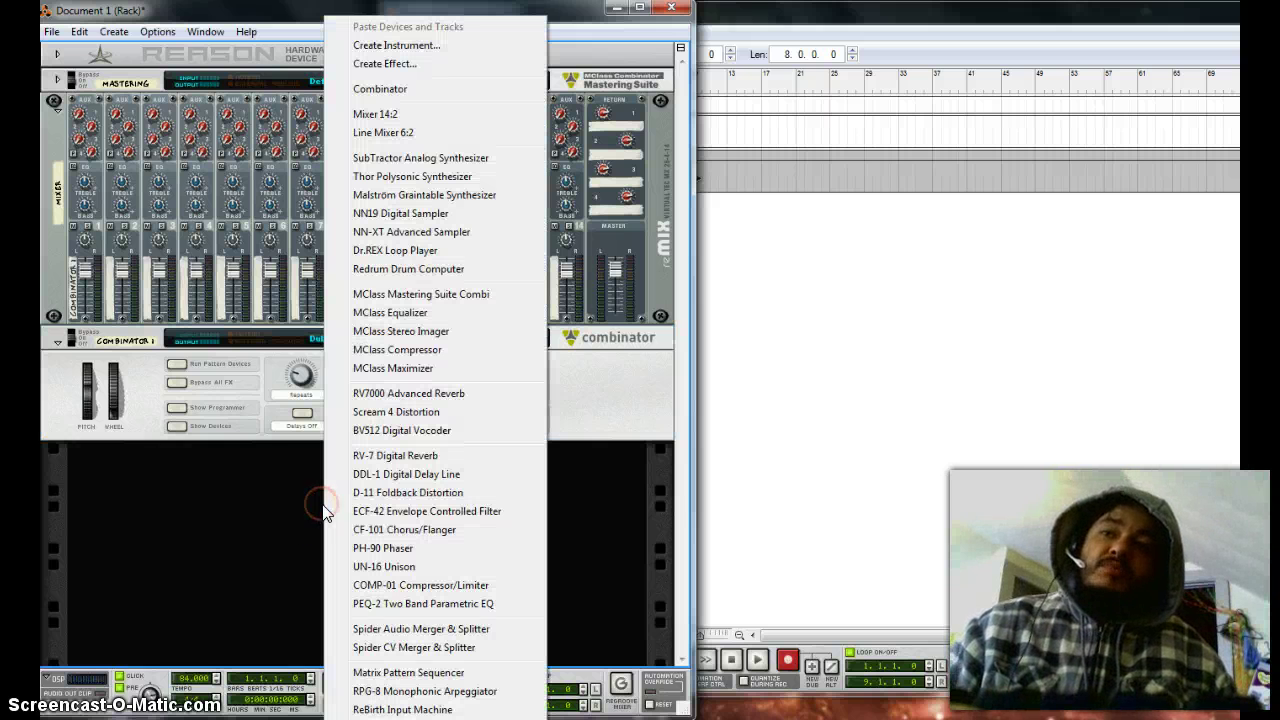
pyautogui.click(370, 252)
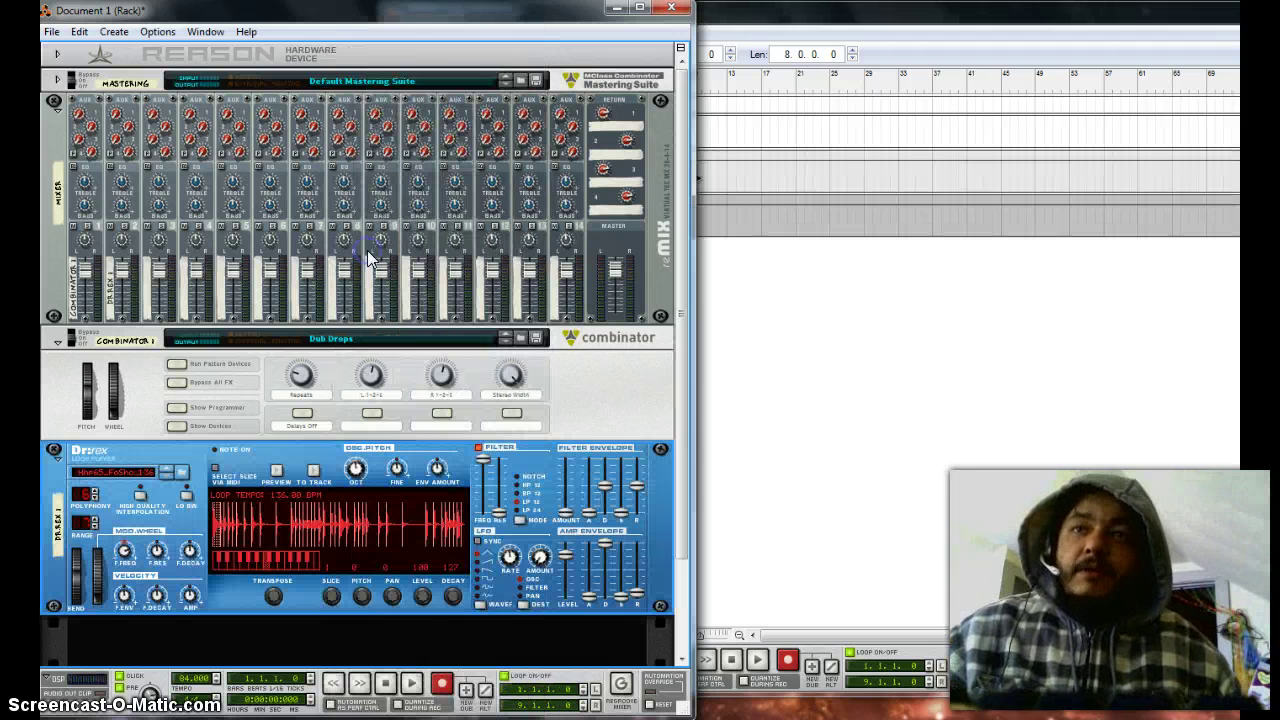
pyautogui.click(275, 474)
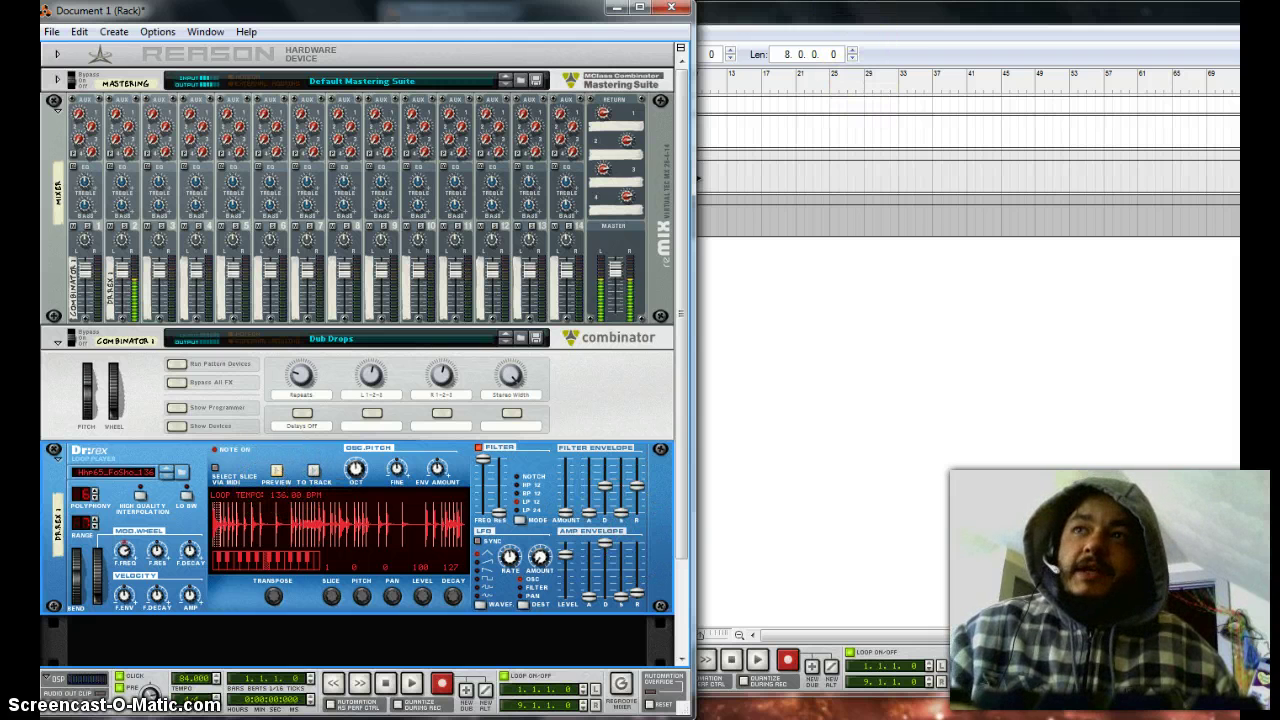
pyautogui.click(847, 13)
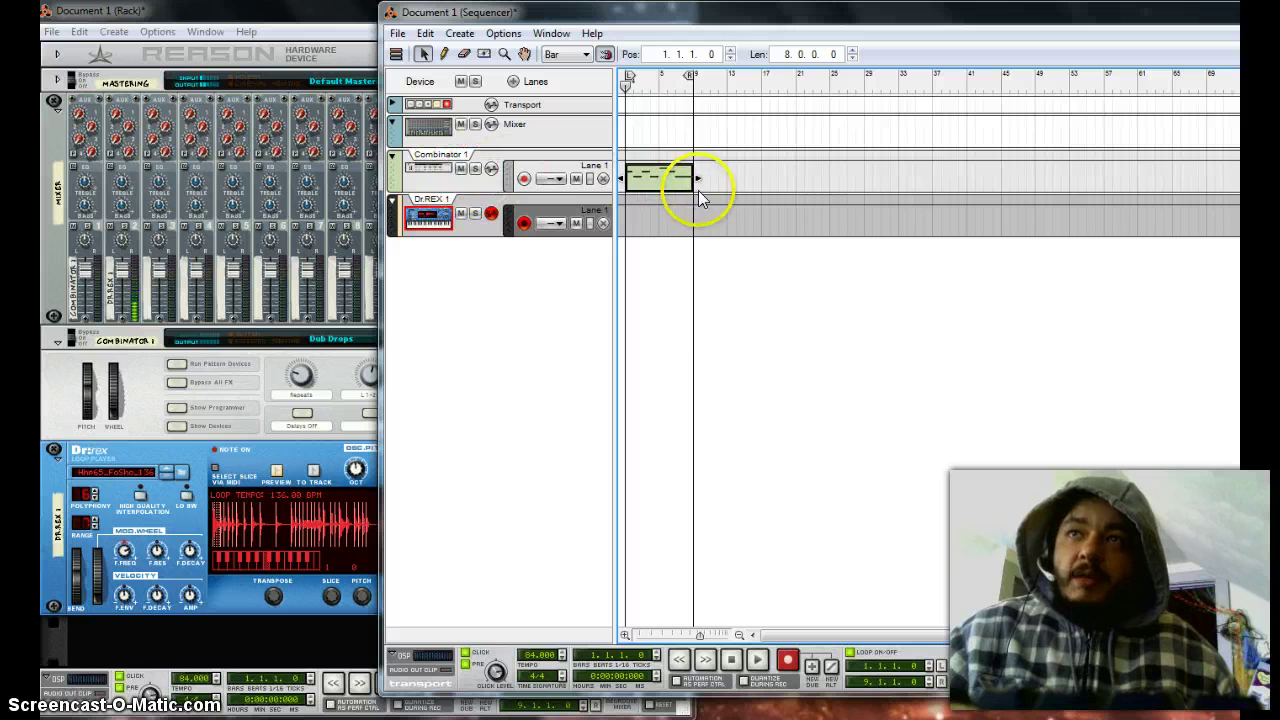
pyautogui.click(663, 178)
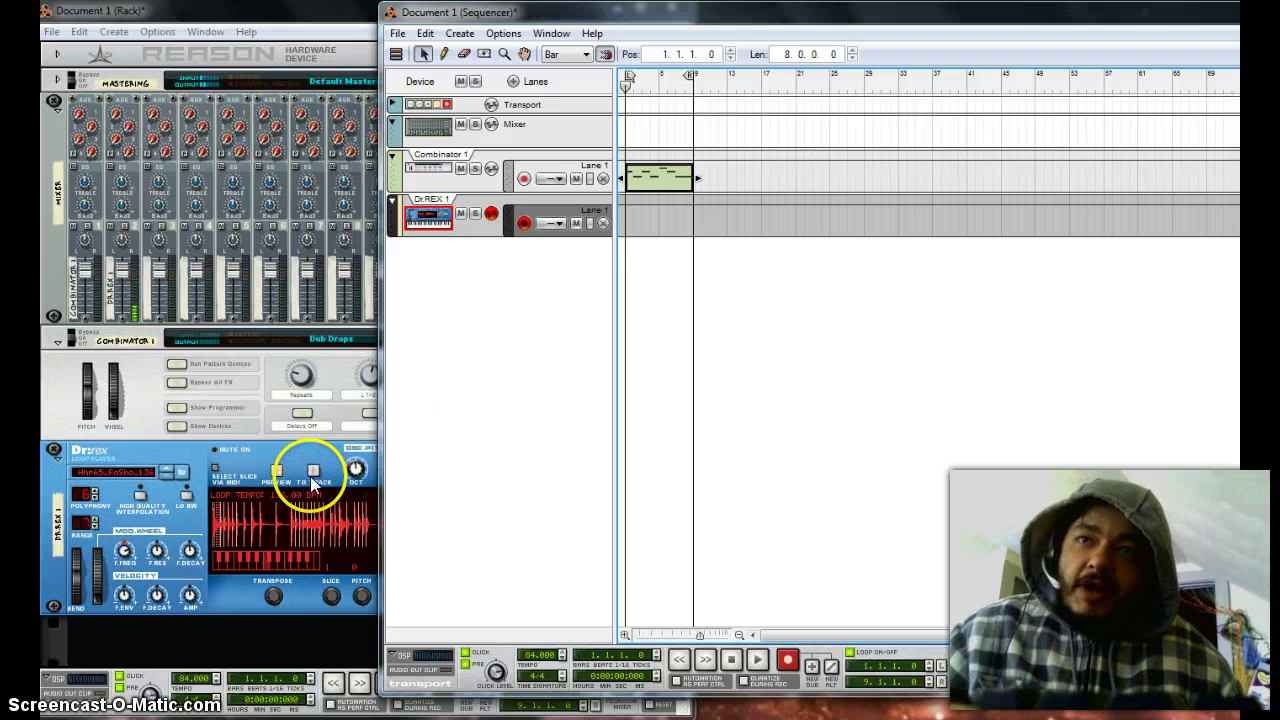
pyautogui.click(249, 468)
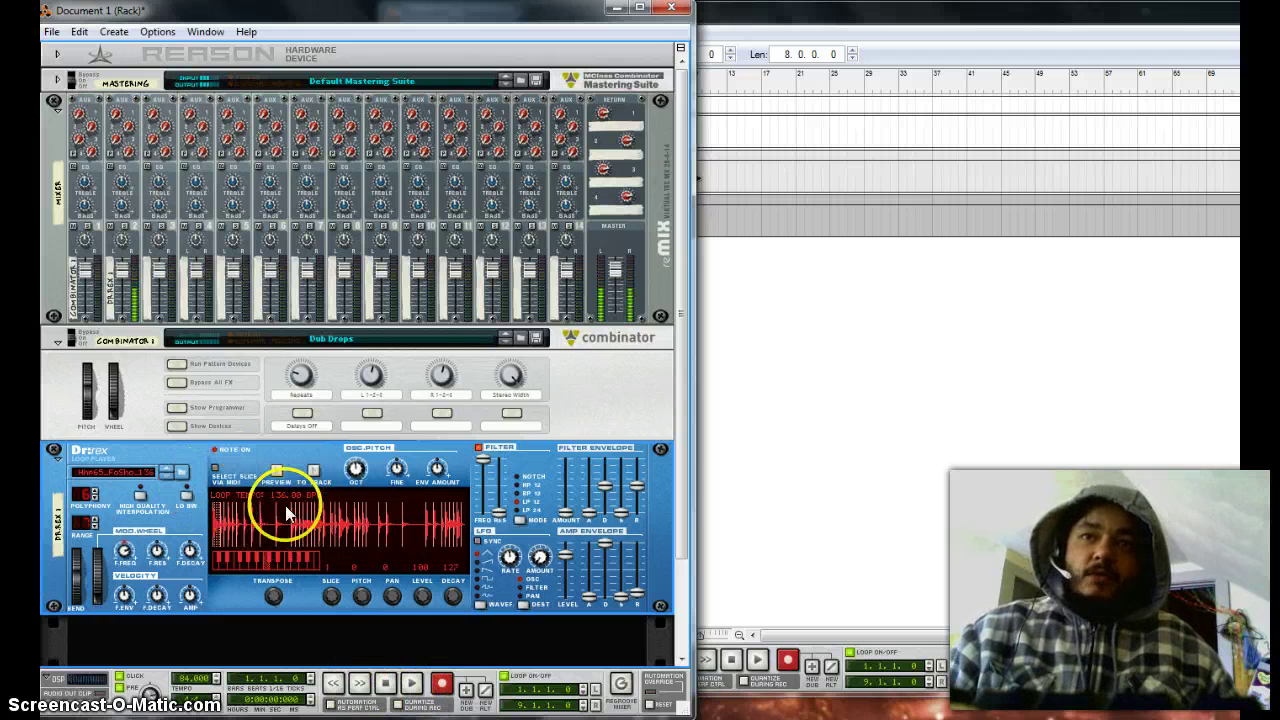
# Play the song with the Dr.REX loop and balance the two mixer channels, setting the Combinator channel's level to 88.
pyautogui.click(413, 688)
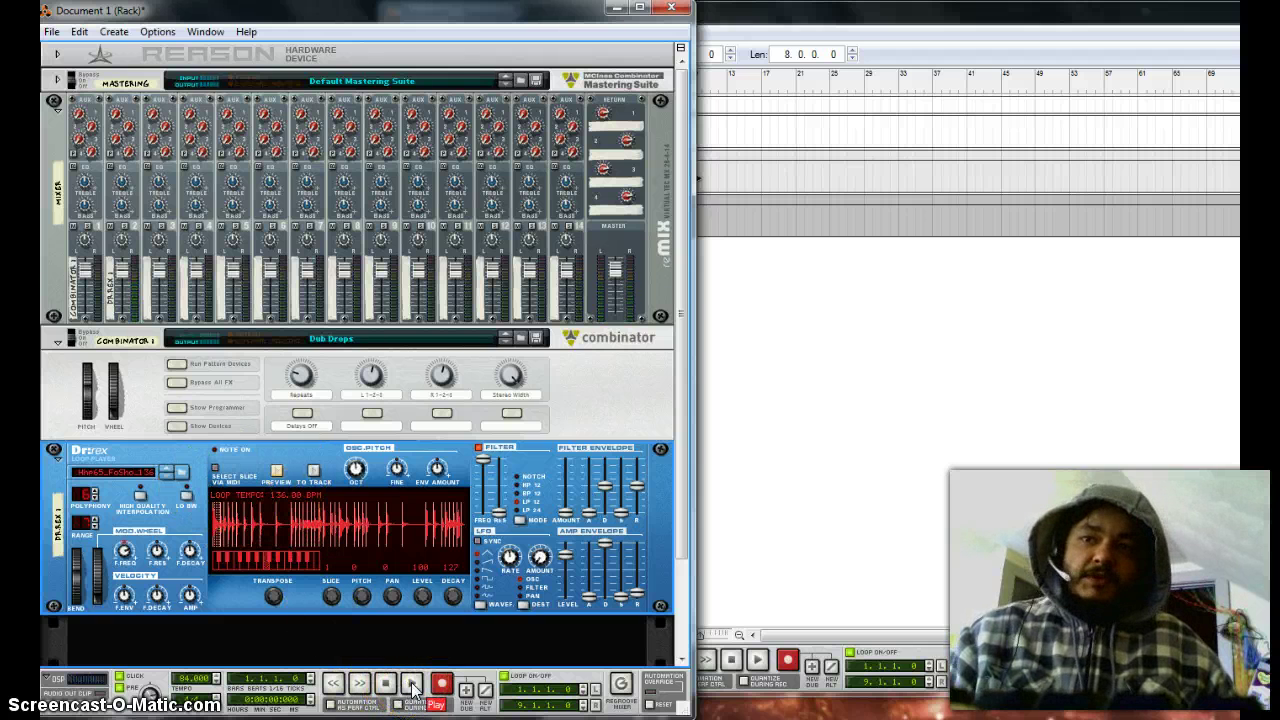
pyautogui.click(413, 688)
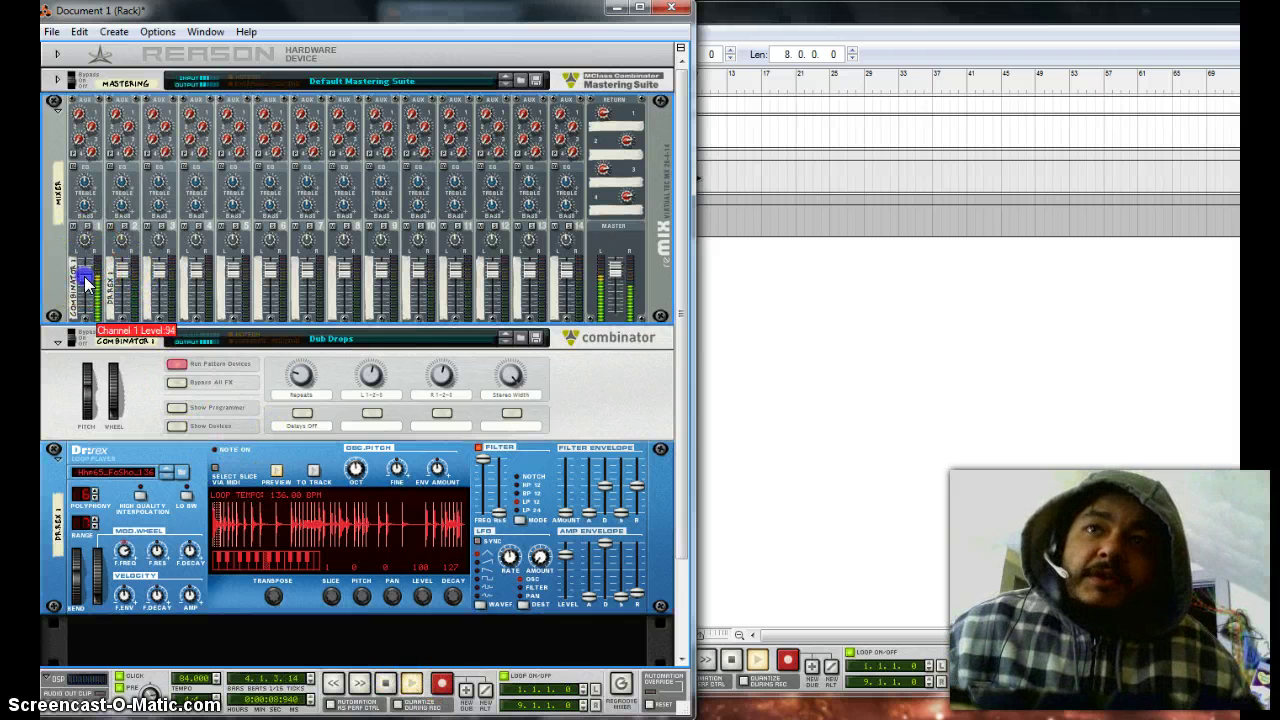
pyautogui.moveTo(124, 268); pyautogui.dragTo(125, 267)
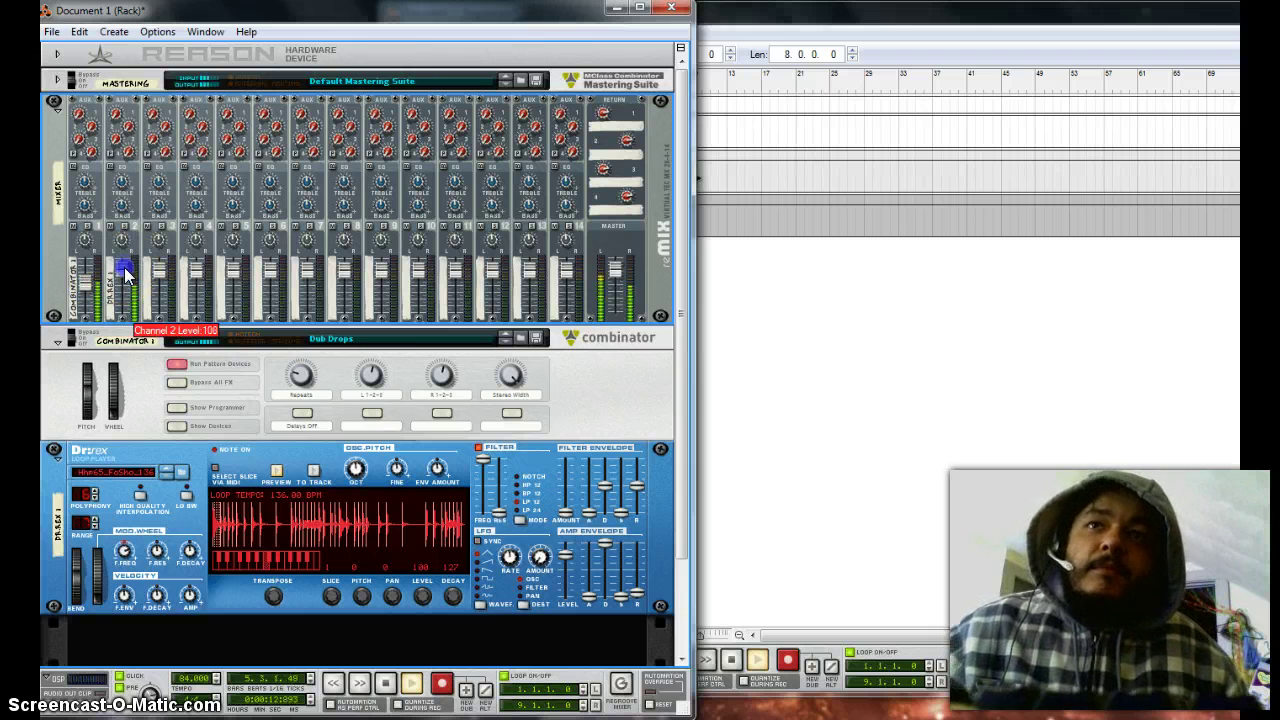
pyautogui.moveTo(125, 275); pyautogui.dragTo(125, 277)
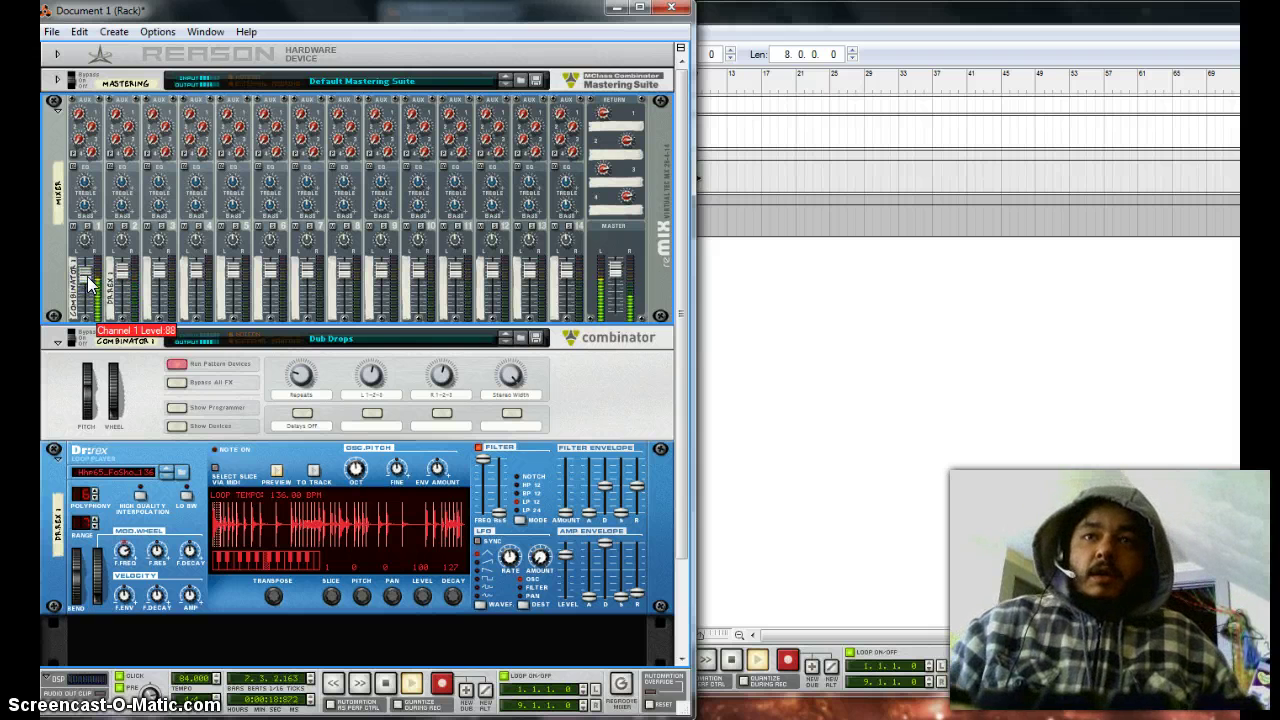
pyautogui.click(277, 473)
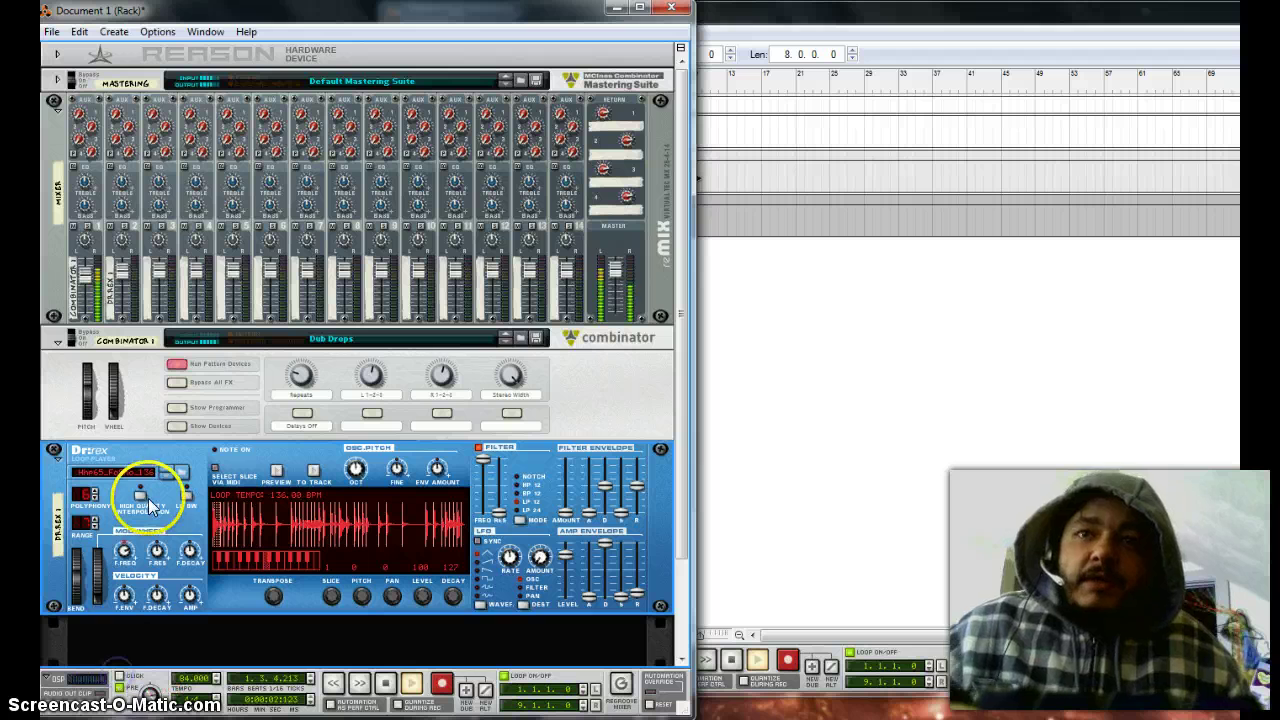
# Load Trh02_Alkaholic_080_eLAB.rx2 into Dr.REX from the Abstract HipHop folder of the factory Dr Rex Drum Loops.
pyautogui.click(184, 471)
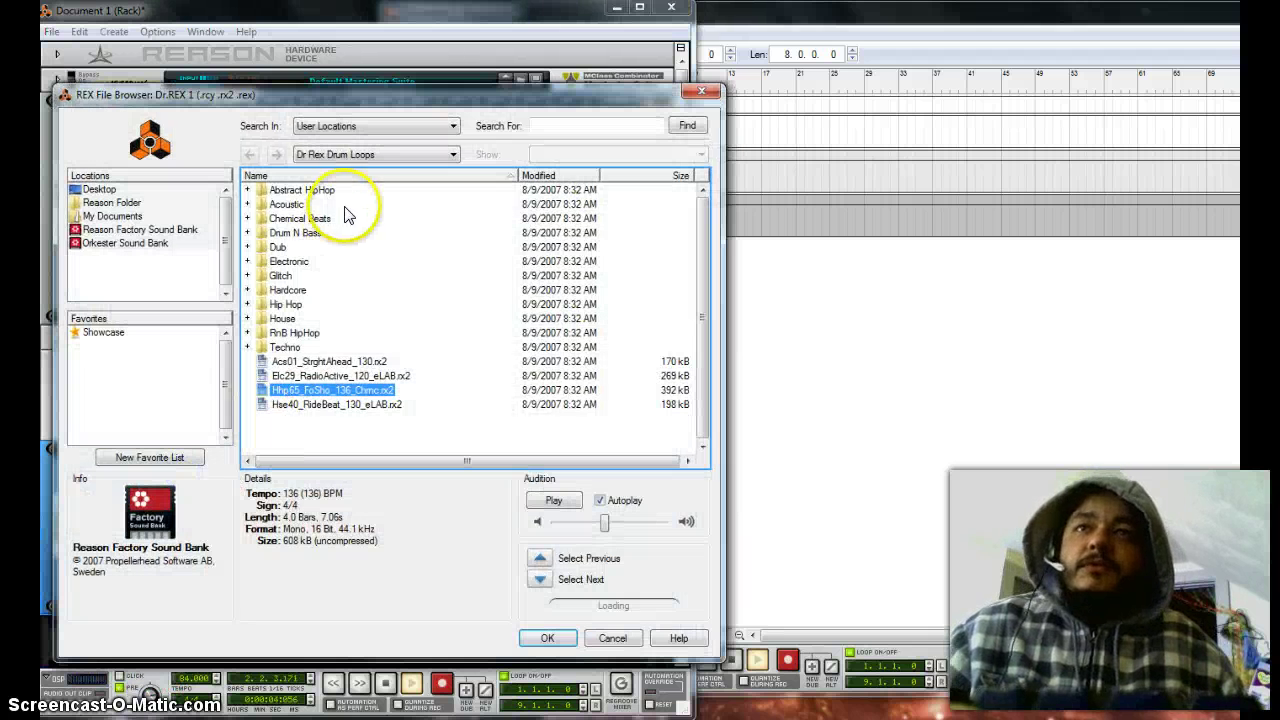
pyautogui.click(158, 229)
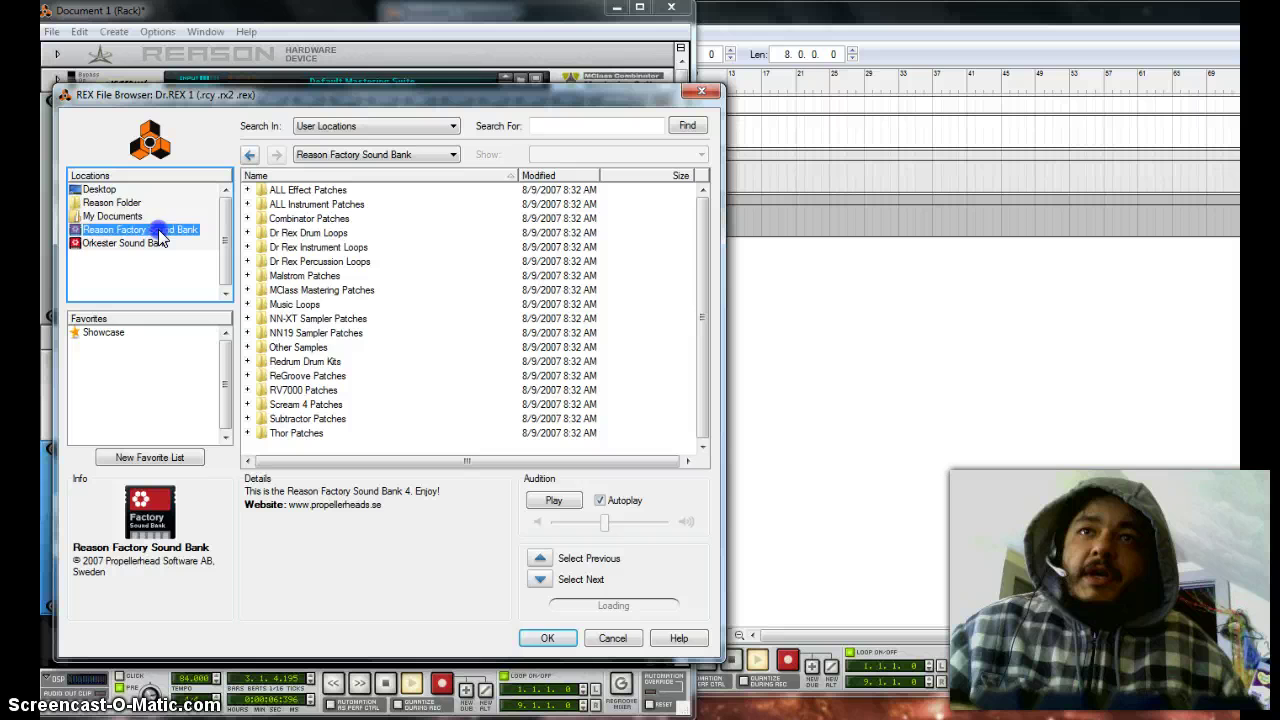
pyautogui.doubleClick(309, 234)
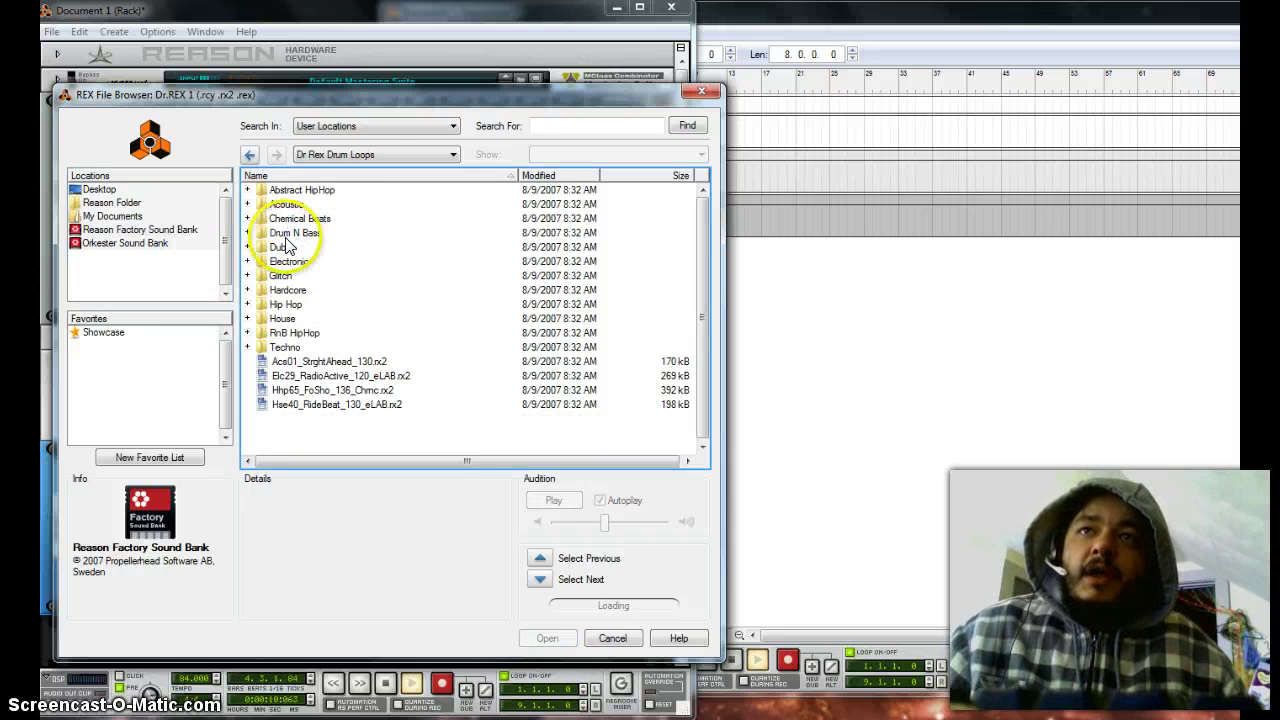
pyautogui.doubleClick(310, 190)
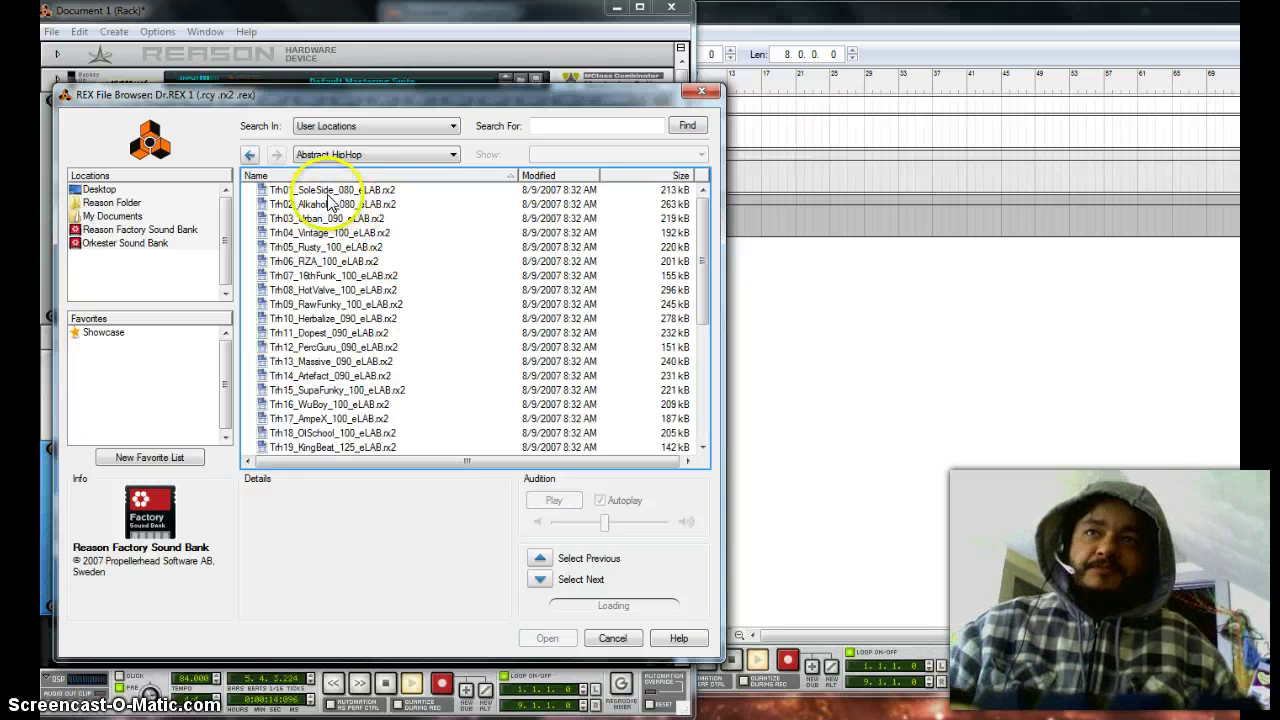
pyautogui.click(318, 206)
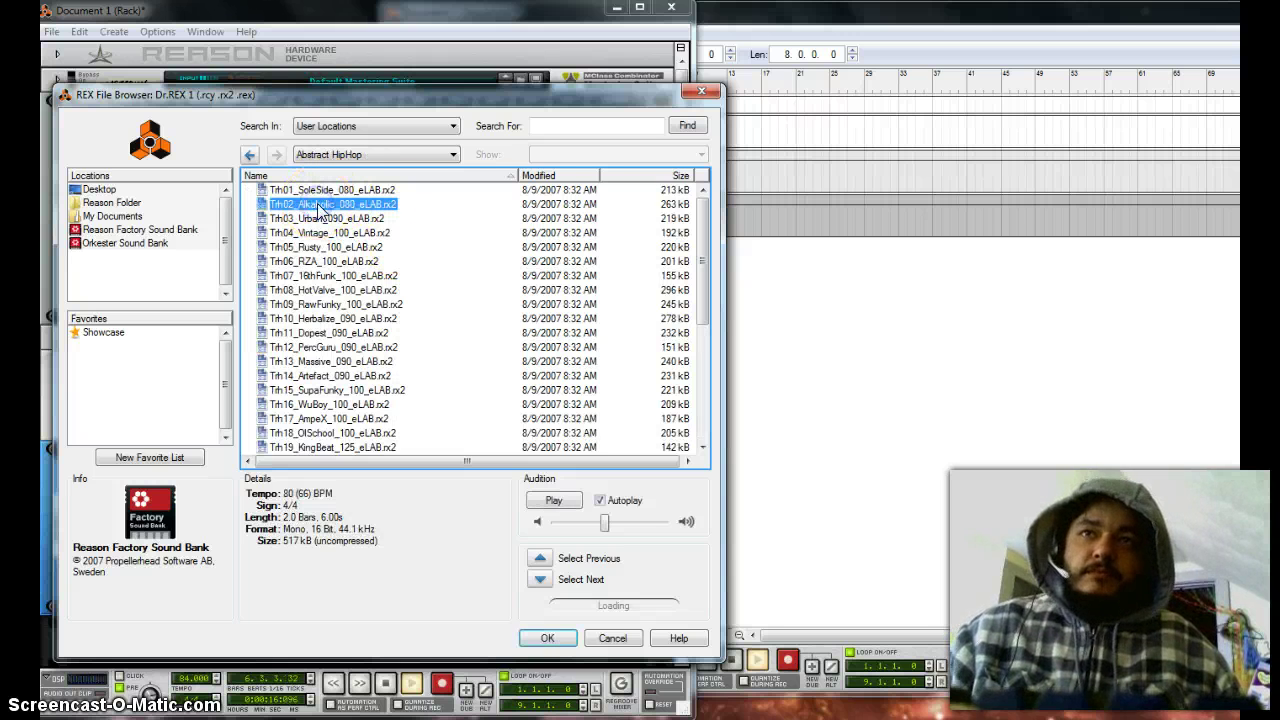
pyautogui.click(546, 640)
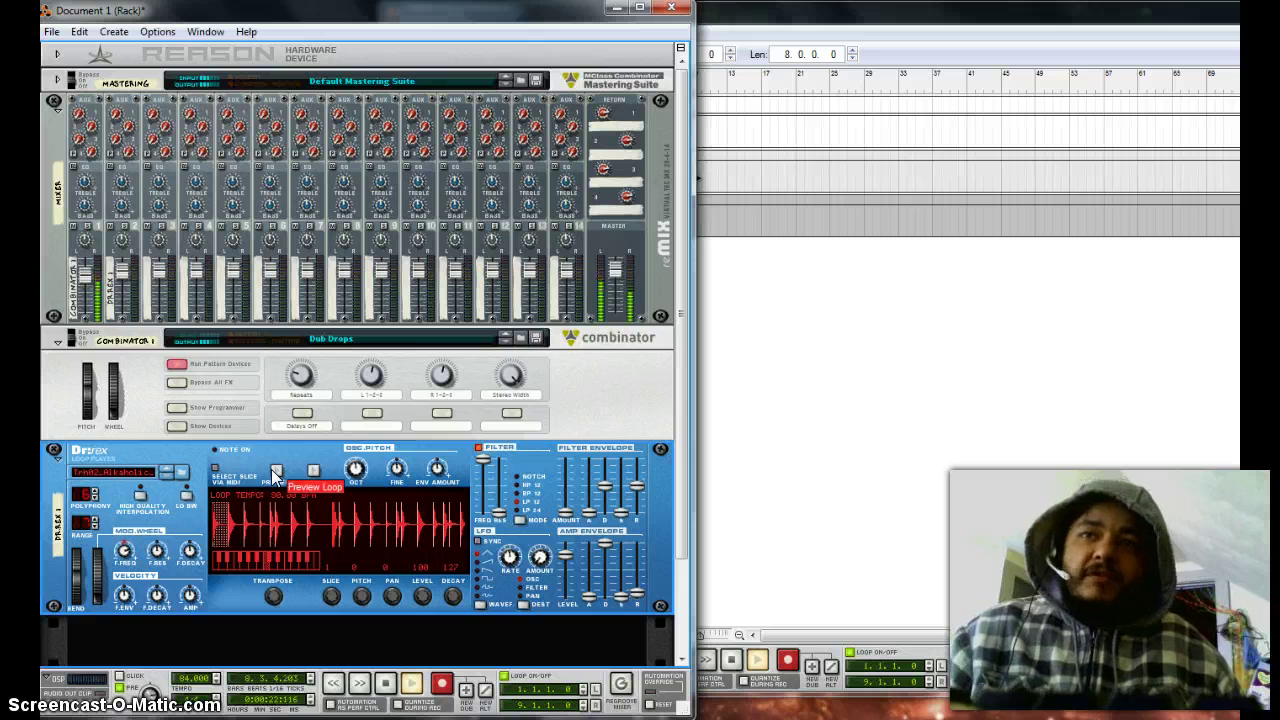
# Preview the hip-hop drum loop along with the melody, and stop playback with the playhead back at the start.
pyautogui.click(276, 472)
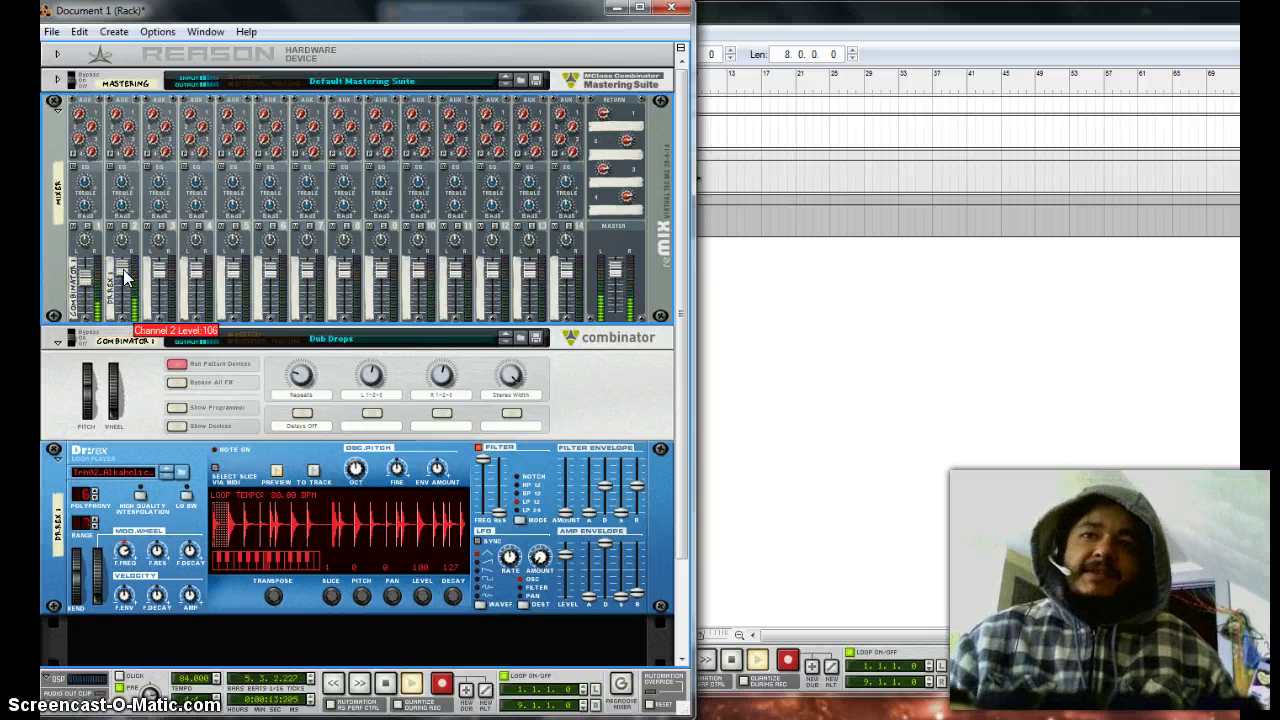
pyautogui.click(387, 683)
pyautogui.click(387, 683)
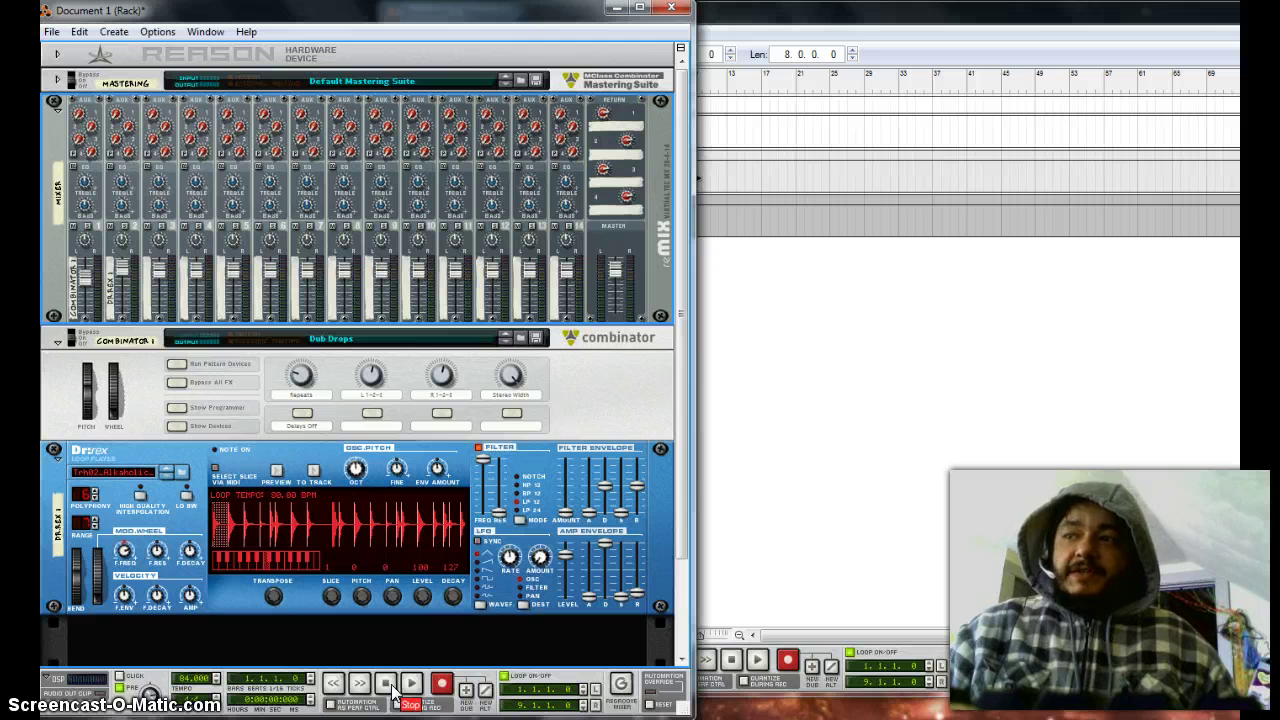
# Delete the Dr.REX Loop Player together with its sequencer track.
pyautogui.rightClick(230, 462)
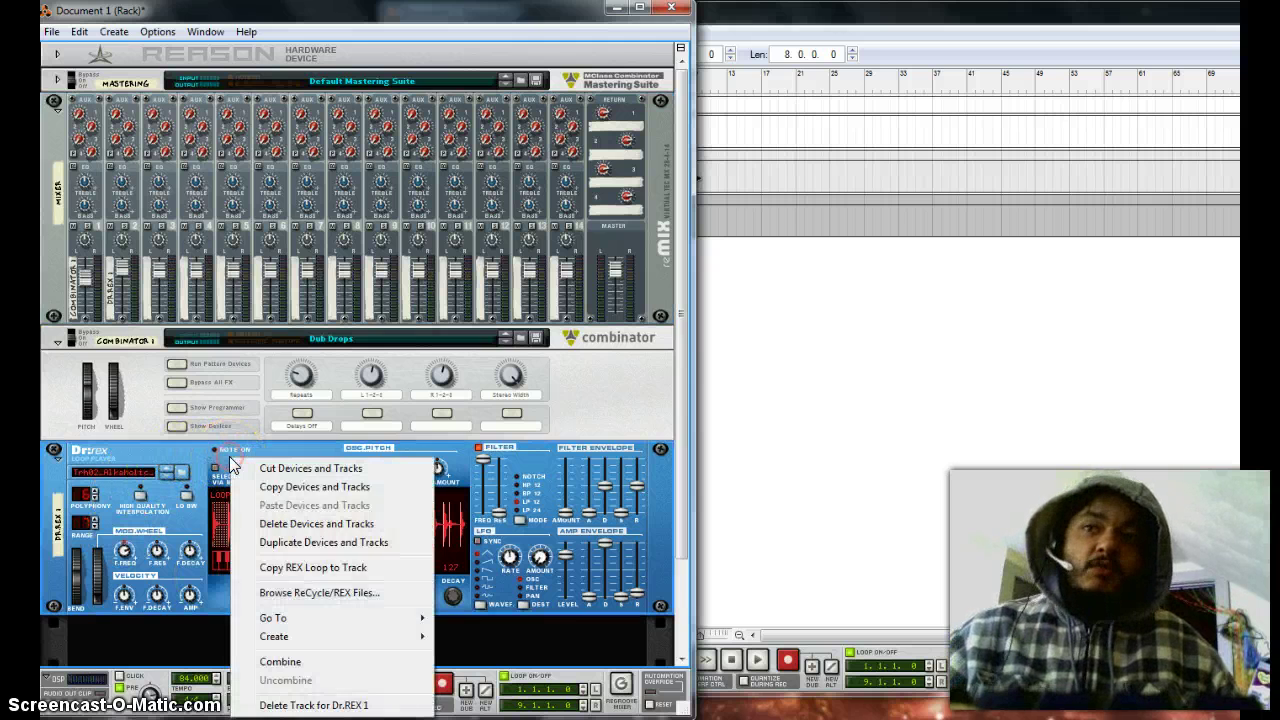
pyautogui.click(350, 546)
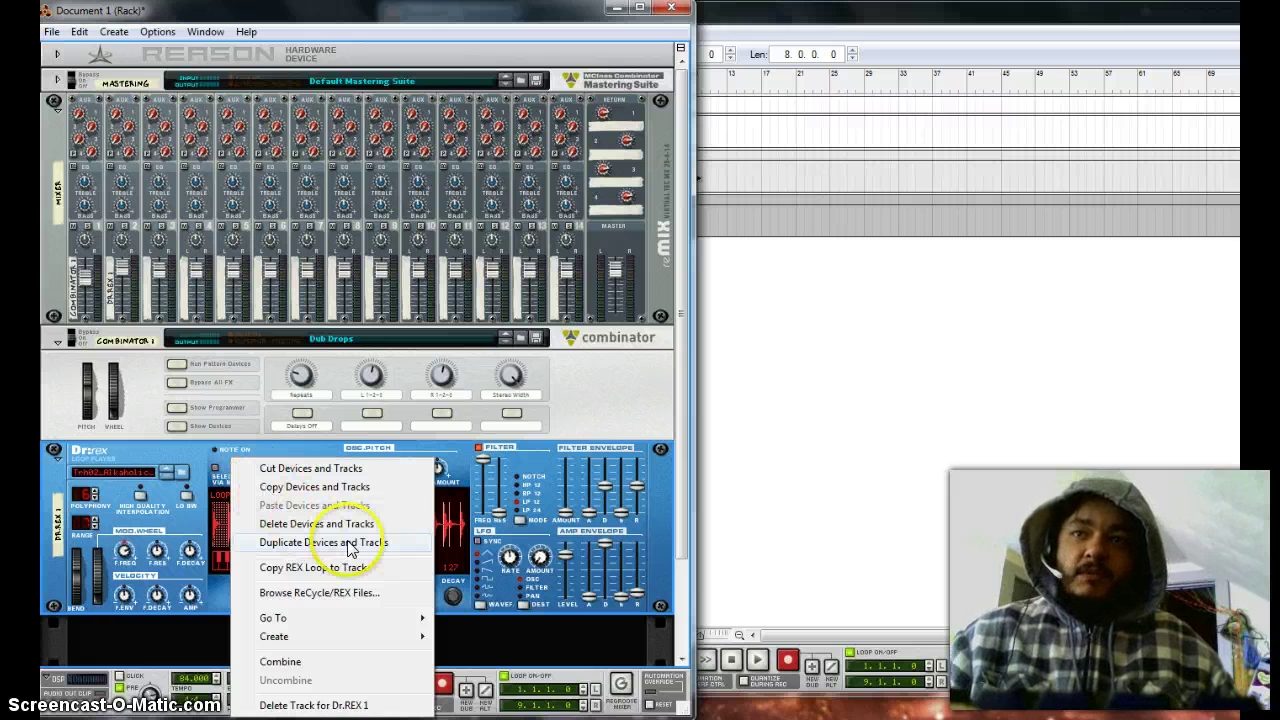
pyautogui.click(198, 454)
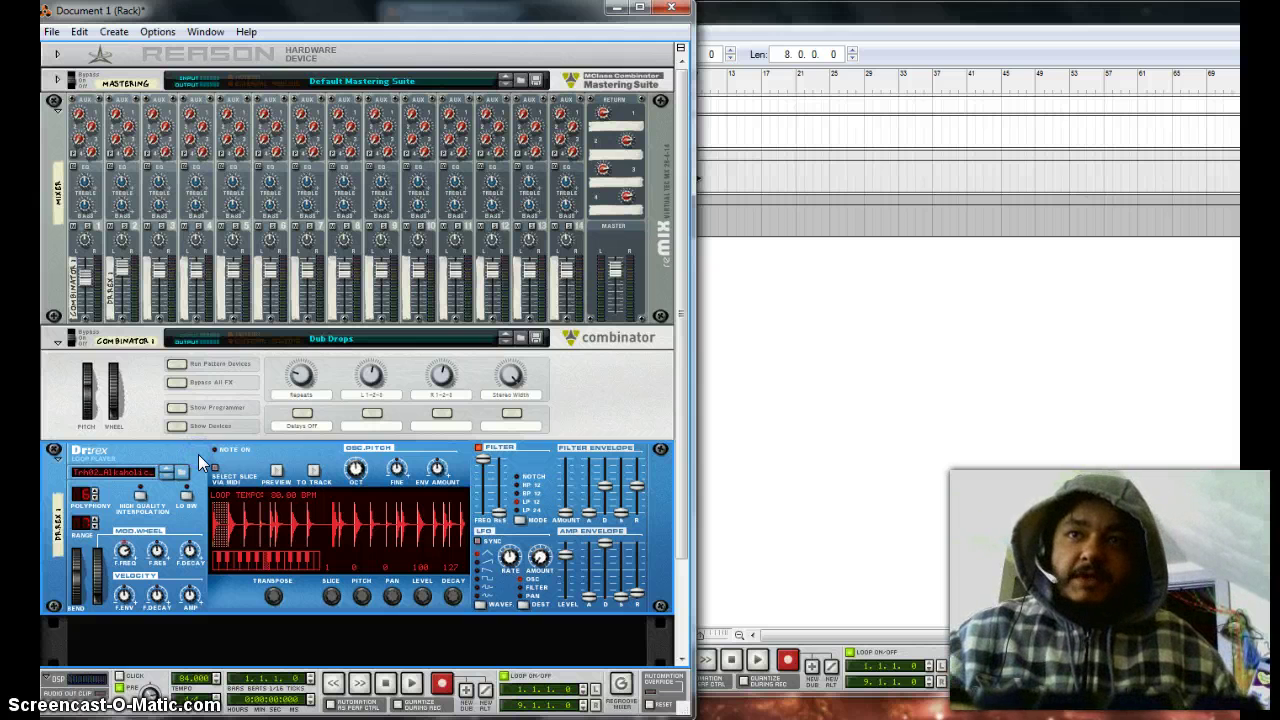
pyautogui.rightClick(198, 454)
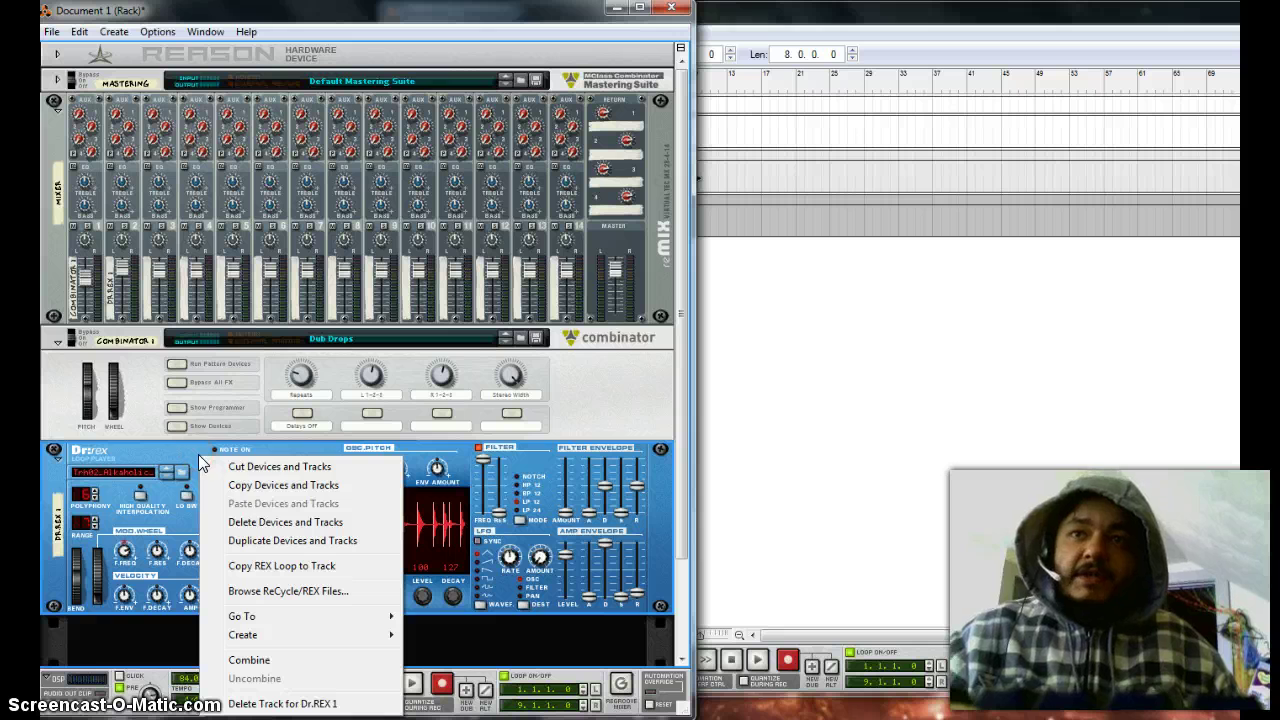
pyautogui.click(252, 525)
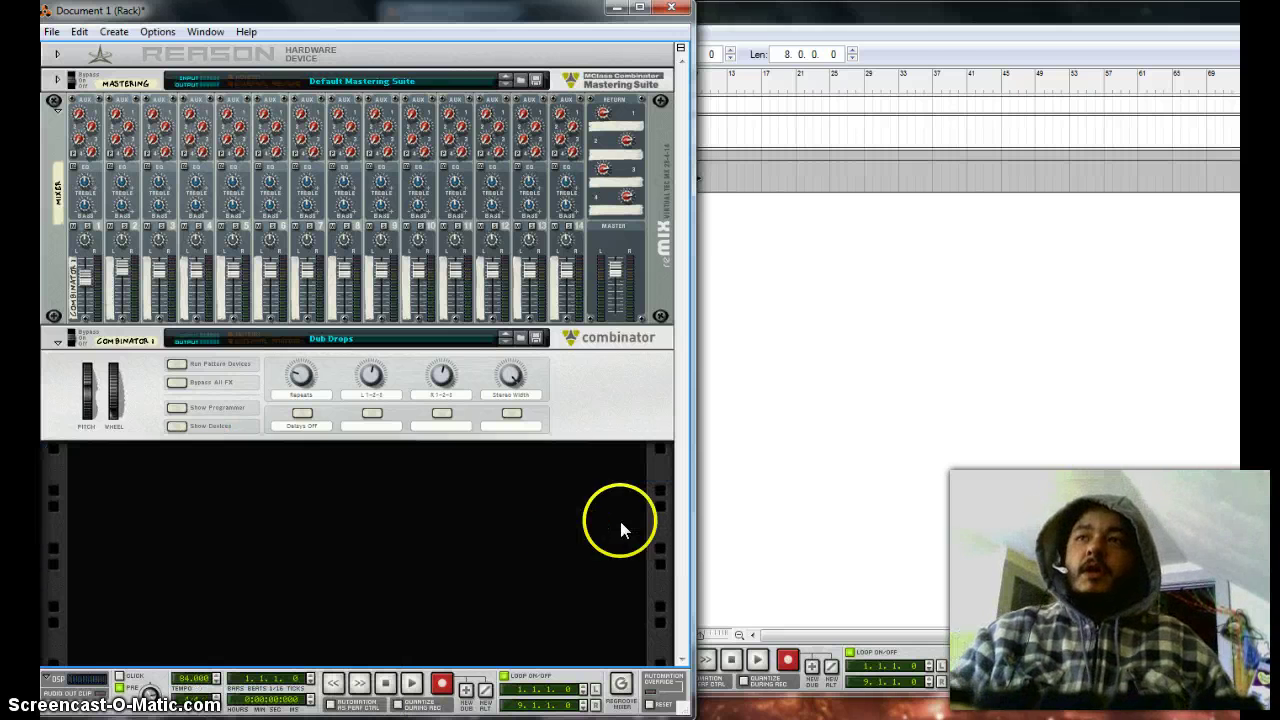
# Check the sequencer tracks and add a Redrum Drum Computer below the Combinator in the rack.
pyautogui.click(950, 14)
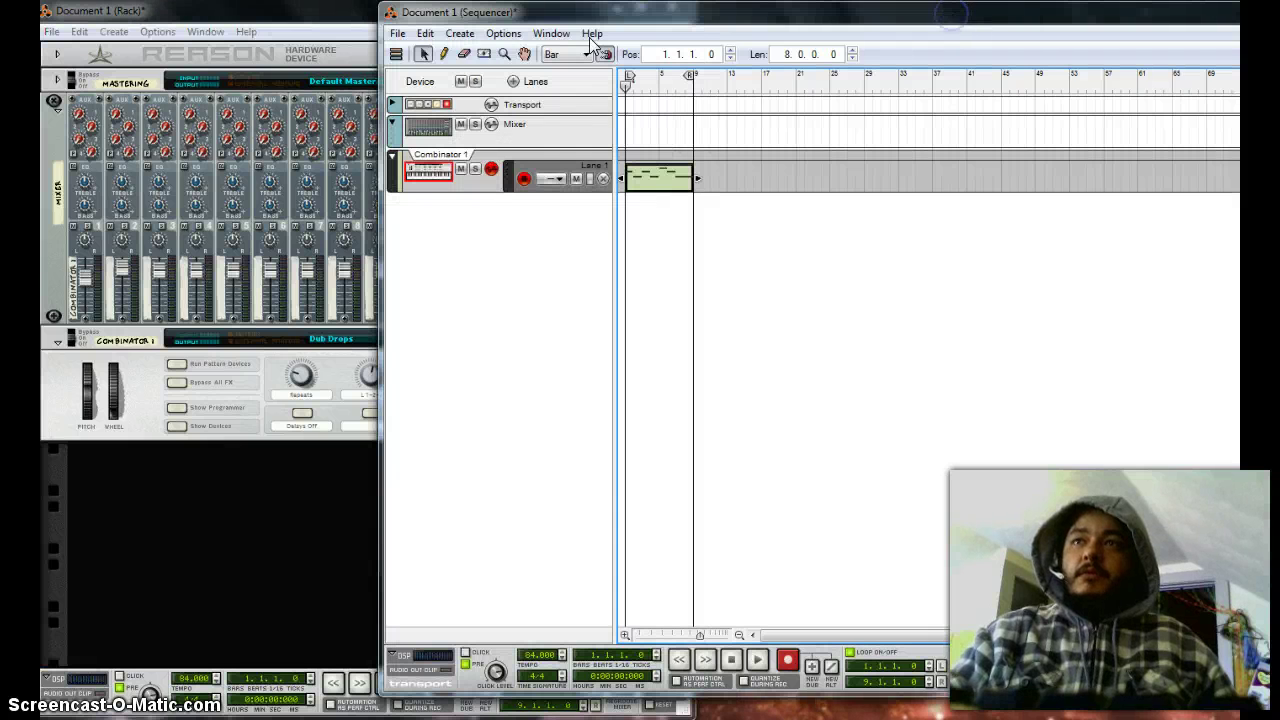
pyautogui.click(325, 12)
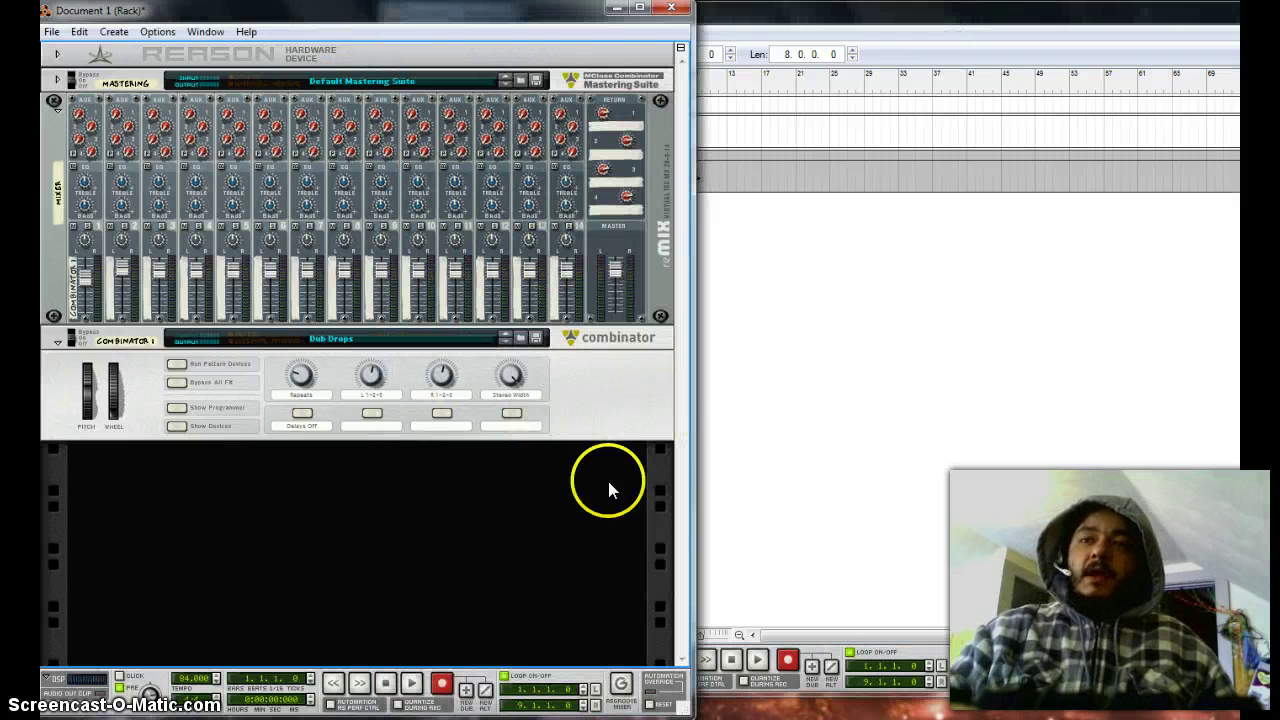
pyautogui.rightClick(269, 497)
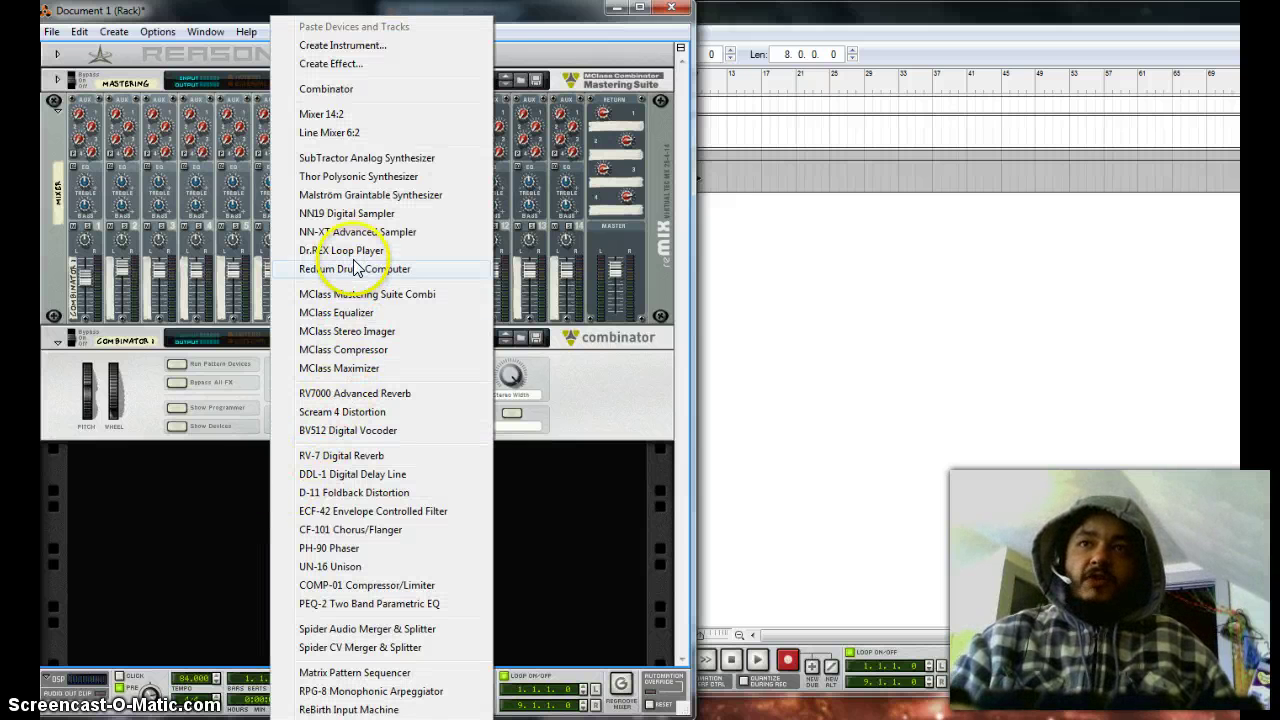
pyautogui.click(378, 272)
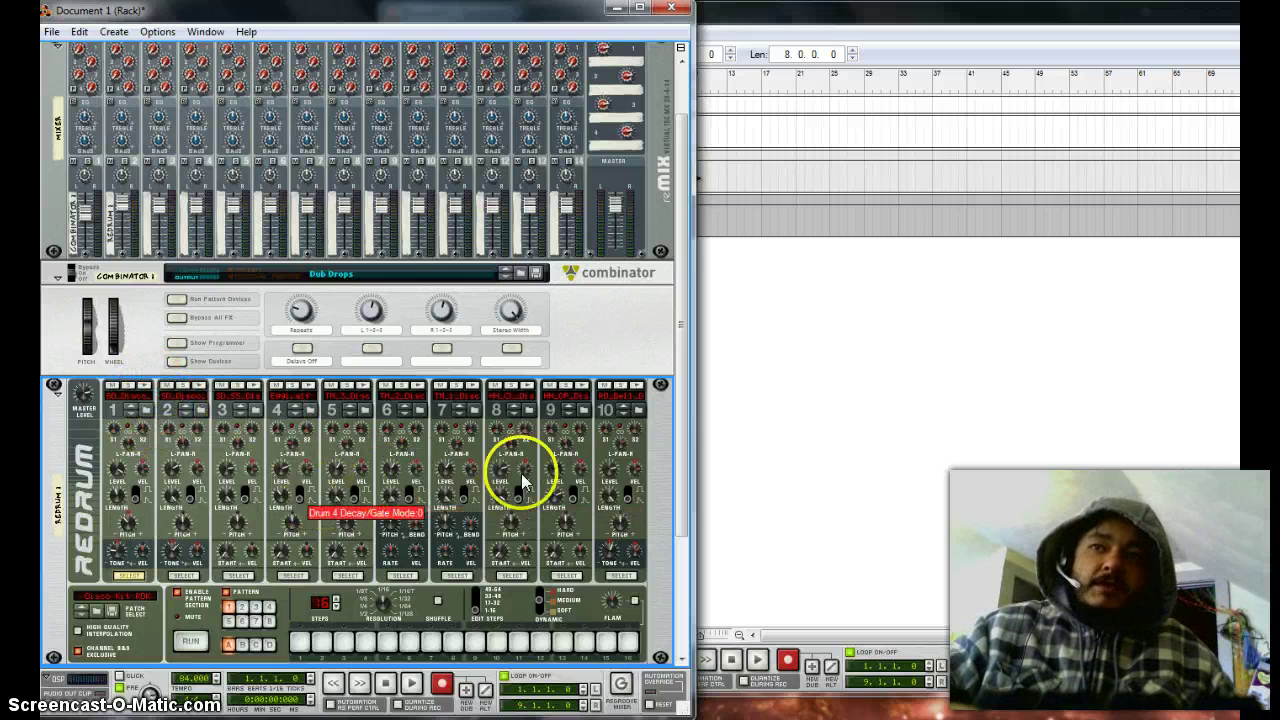
# Audition the drum sounds of the Redrum's default kit by triggering its channels one after another.
pyautogui.click(145, 388)
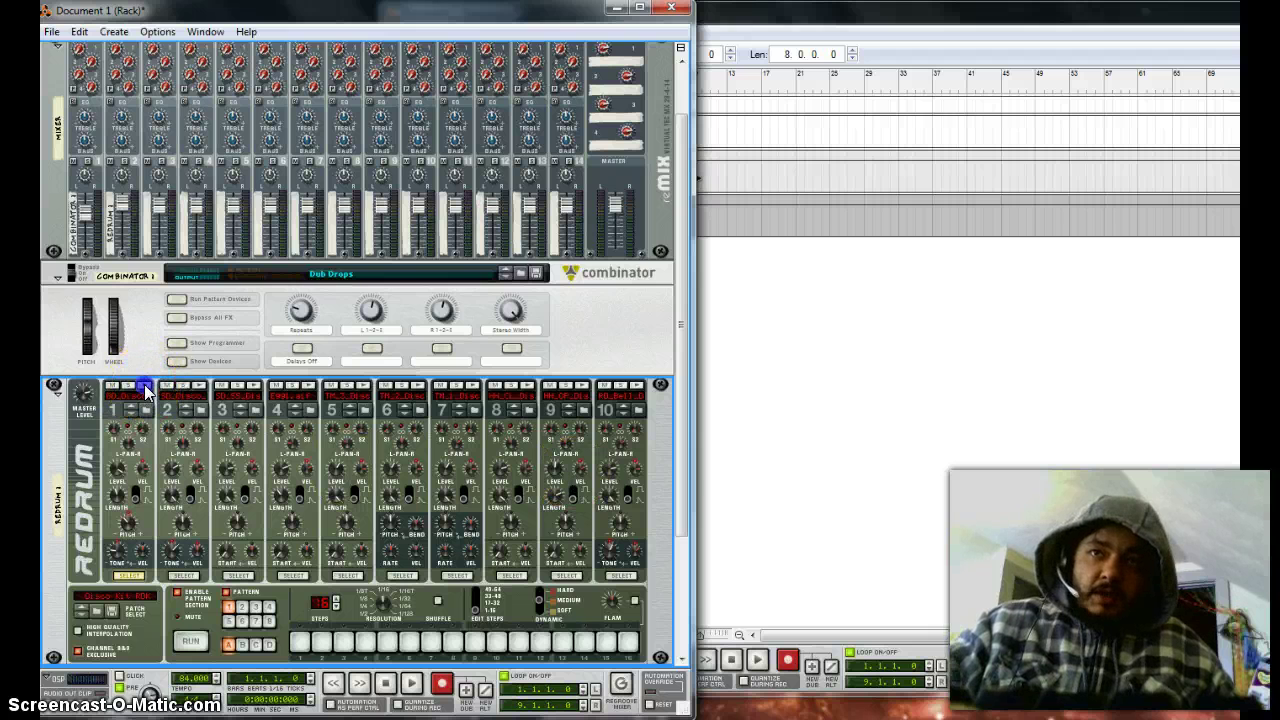
pyautogui.click(145, 387)
pyautogui.click(198, 387)
pyautogui.click(198, 387)
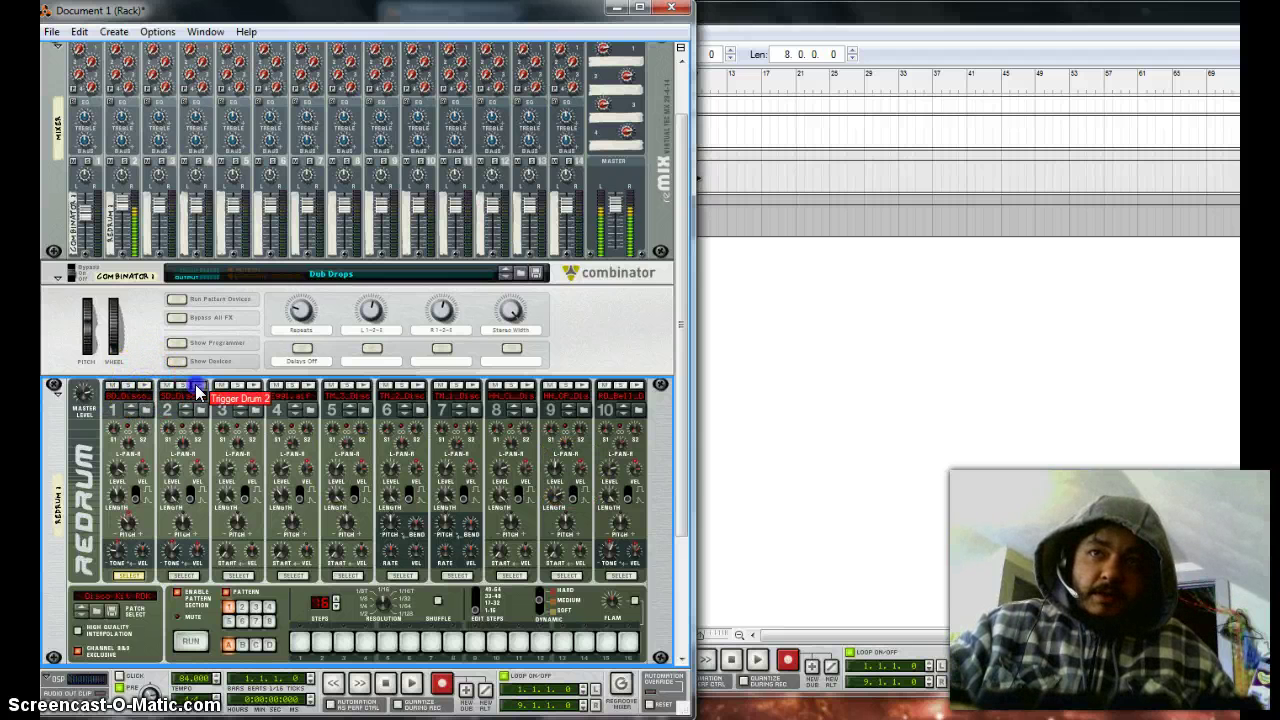
pyautogui.click(306, 388)
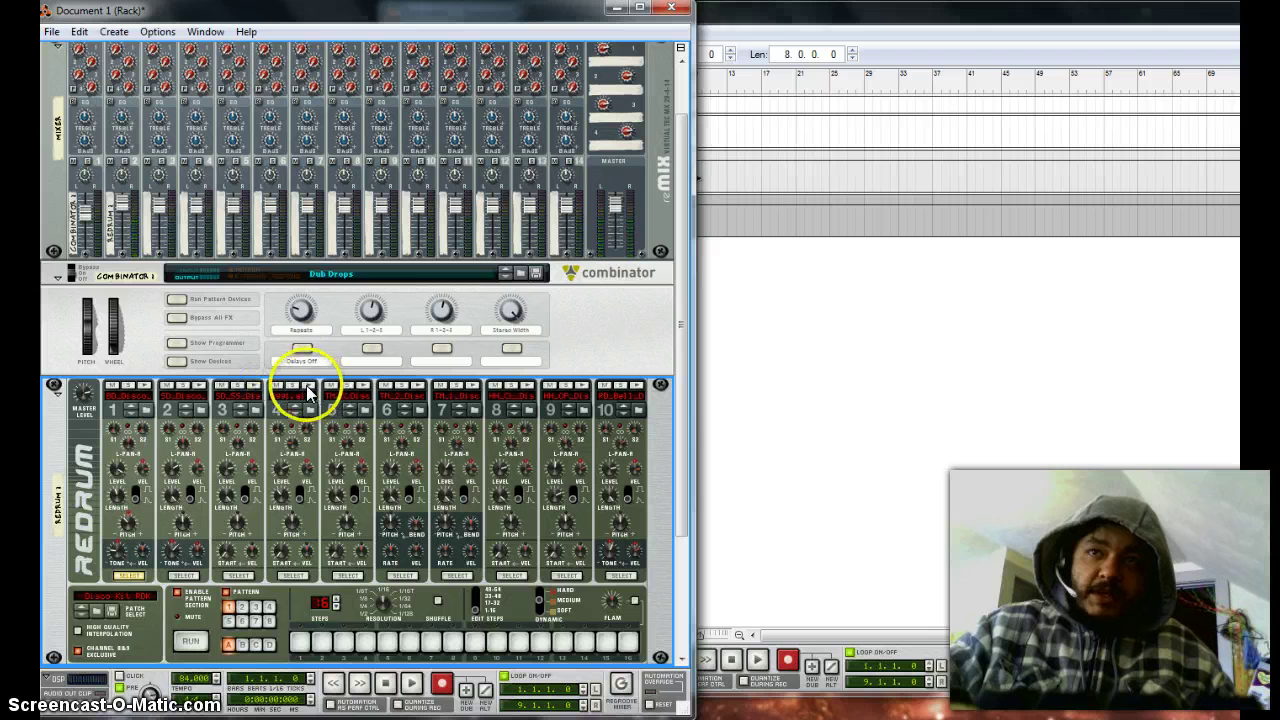
pyautogui.click(360, 388)
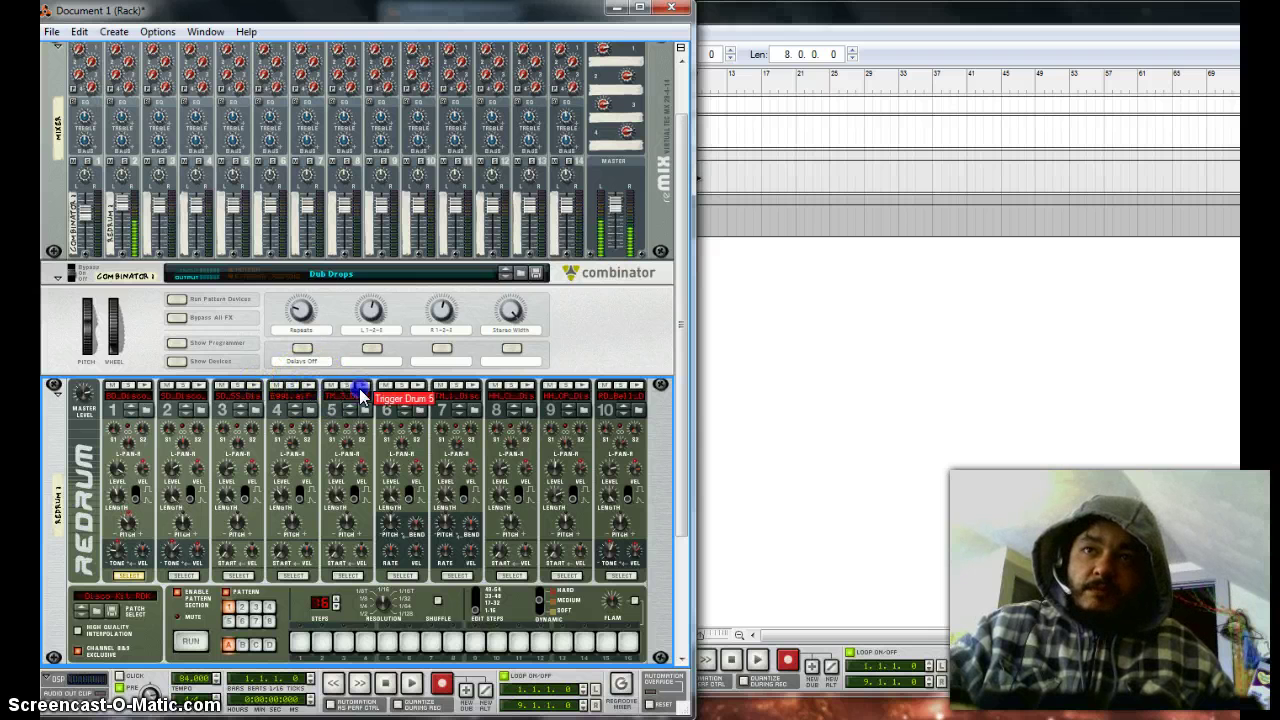
pyautogui.click(468, 390)
pyautogui.click(524, 390)
pyautogui.click(578, 389)
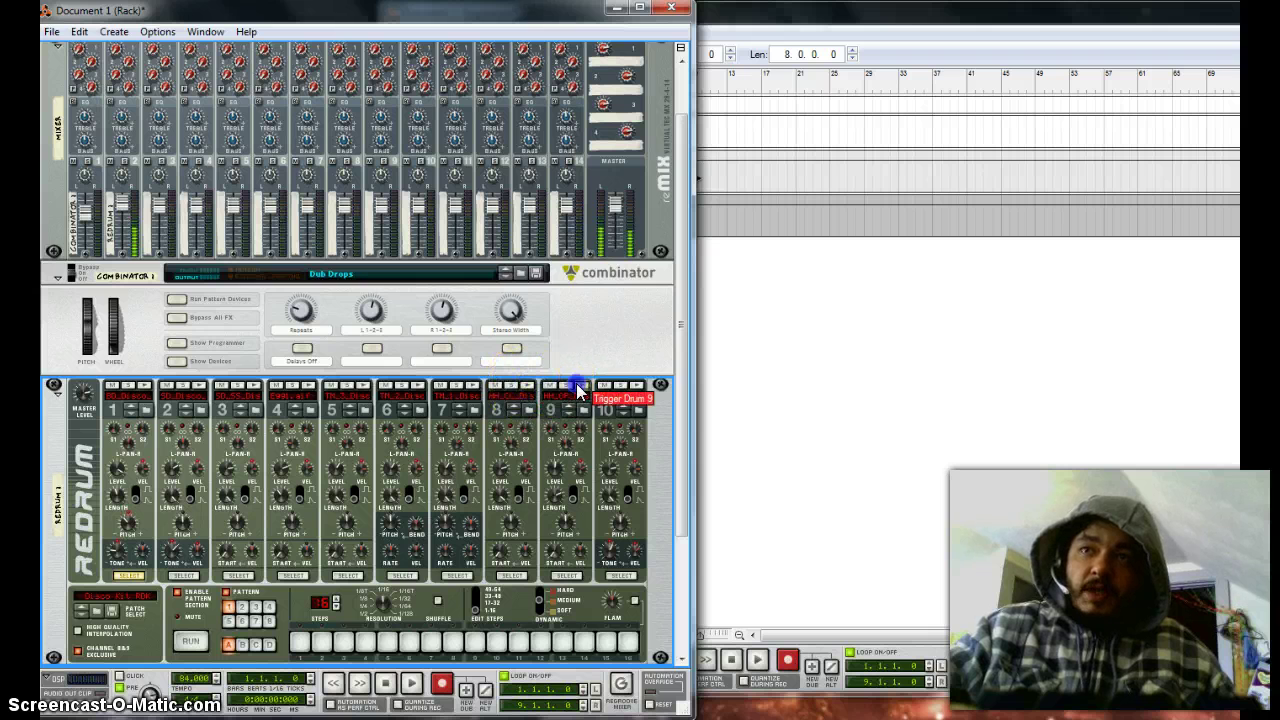
pyautogui.click(630, 390)
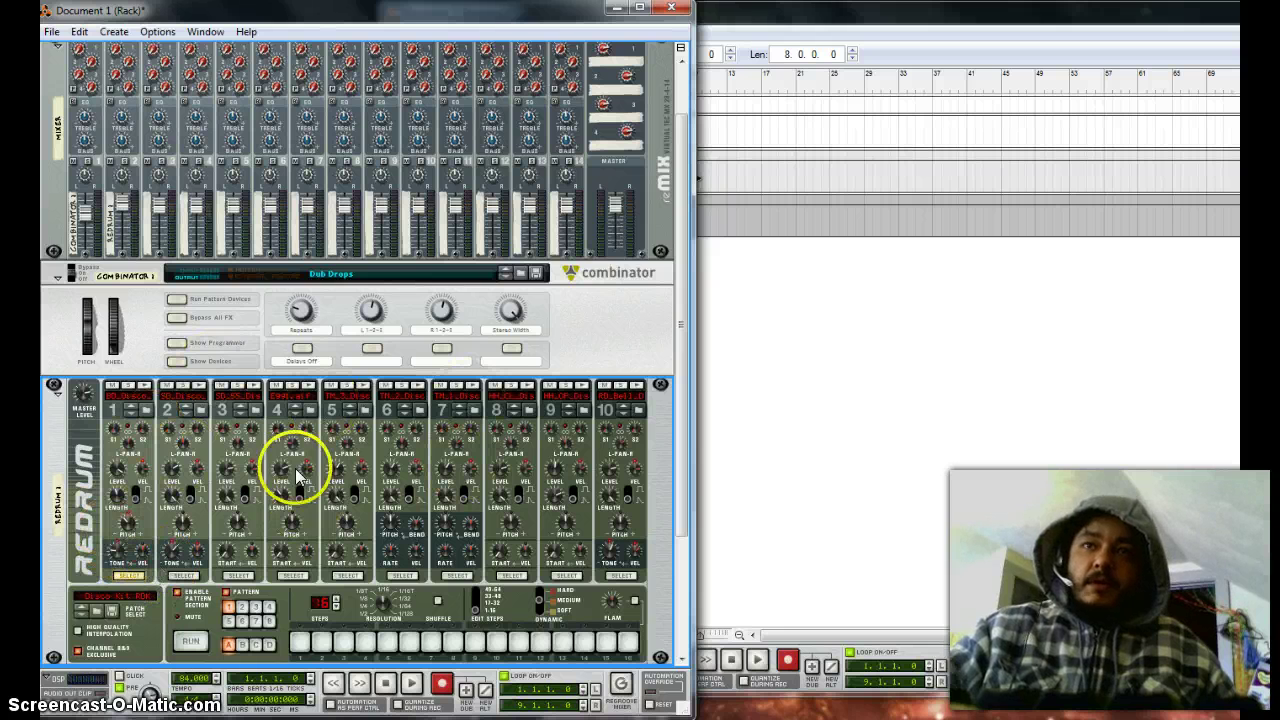
# Load the Dublab BrushKit1.drp patch from the Brush Kits folder into the Redrum.
pyautogui.click(97, 615)
pyautogui.doubleClick(291, 190)
pyautogui.doubleClick(315, 190)
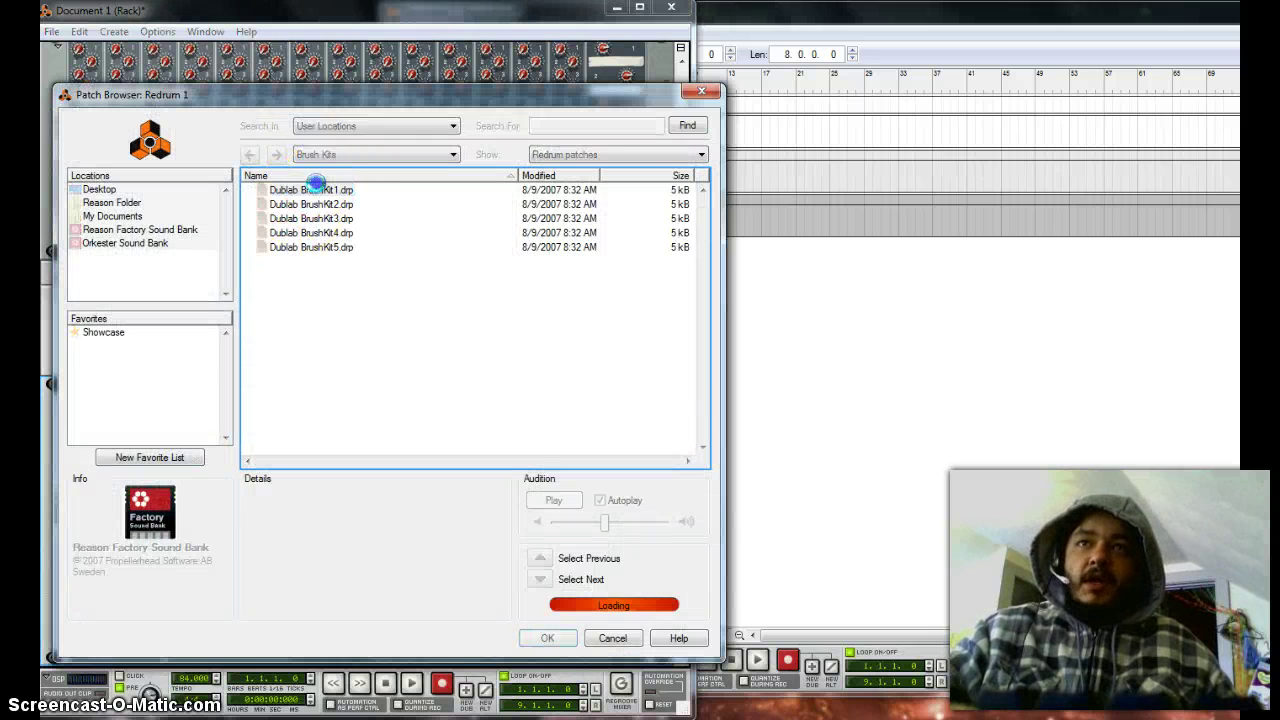
# Audition the brush kit's drum sounds by triggering several Redrum channels one after another.
pyautogui.click(145, 385)
pyautogui.click(199, 385)
pyautogui.click(308, 386)
pyautogui.click(358, 386)
pyautogui.click(413, 386)
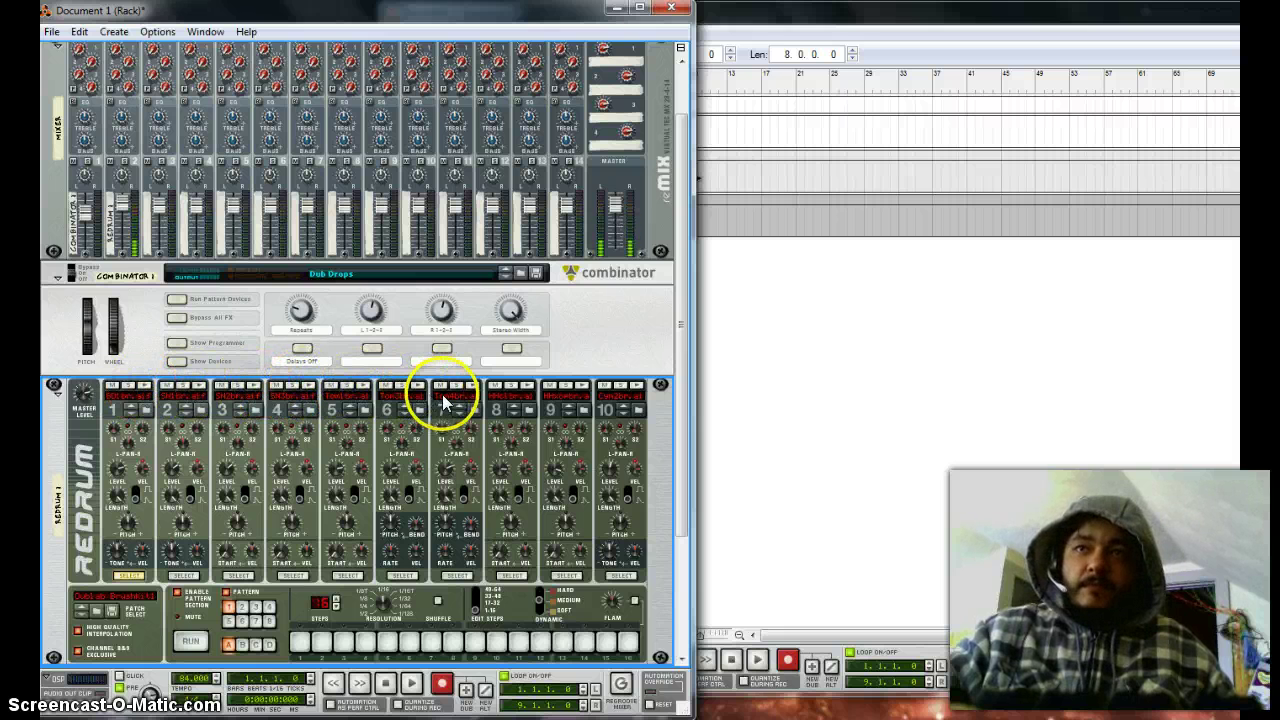
pyautogui.click(527, 389)
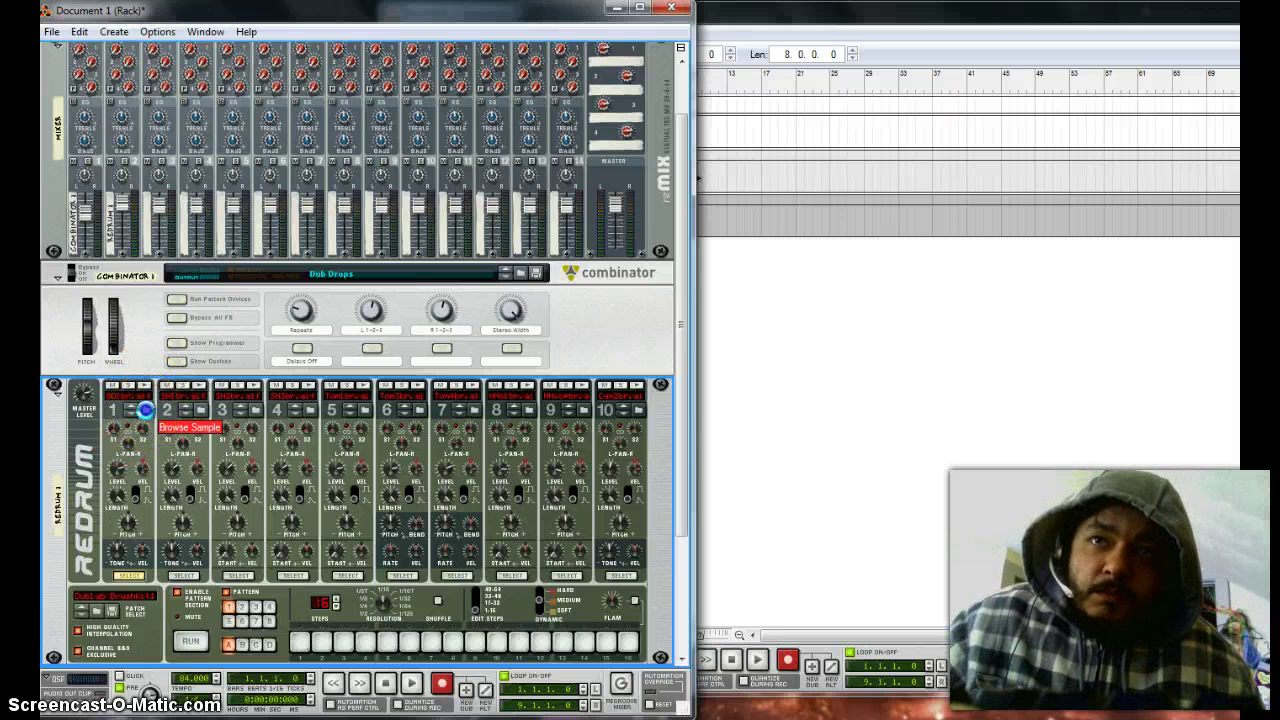
# Browse samples for Redrum channel 1 and go to 01_BassDrums under Redrum Drum Kits, xclusive drums-sorted, in the Reason Factory Sound Bank.
pyautogui.click(145, 410)
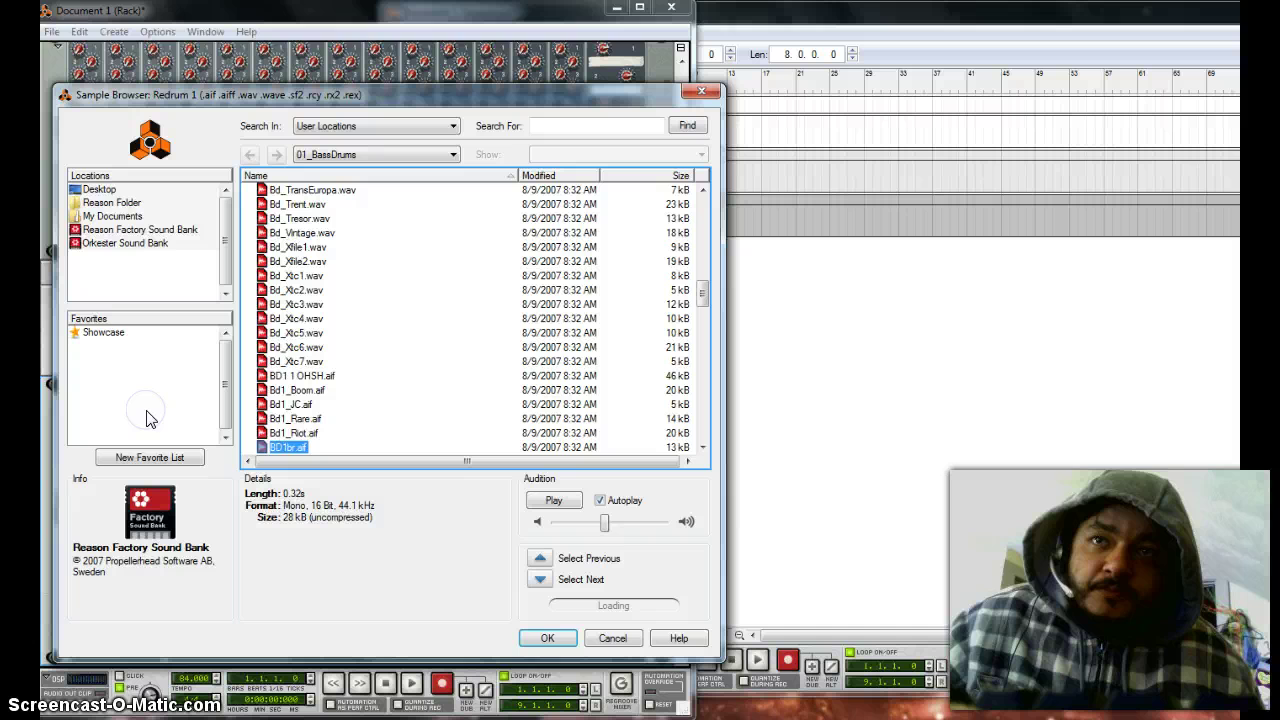
pyautogui.click(133, 231)
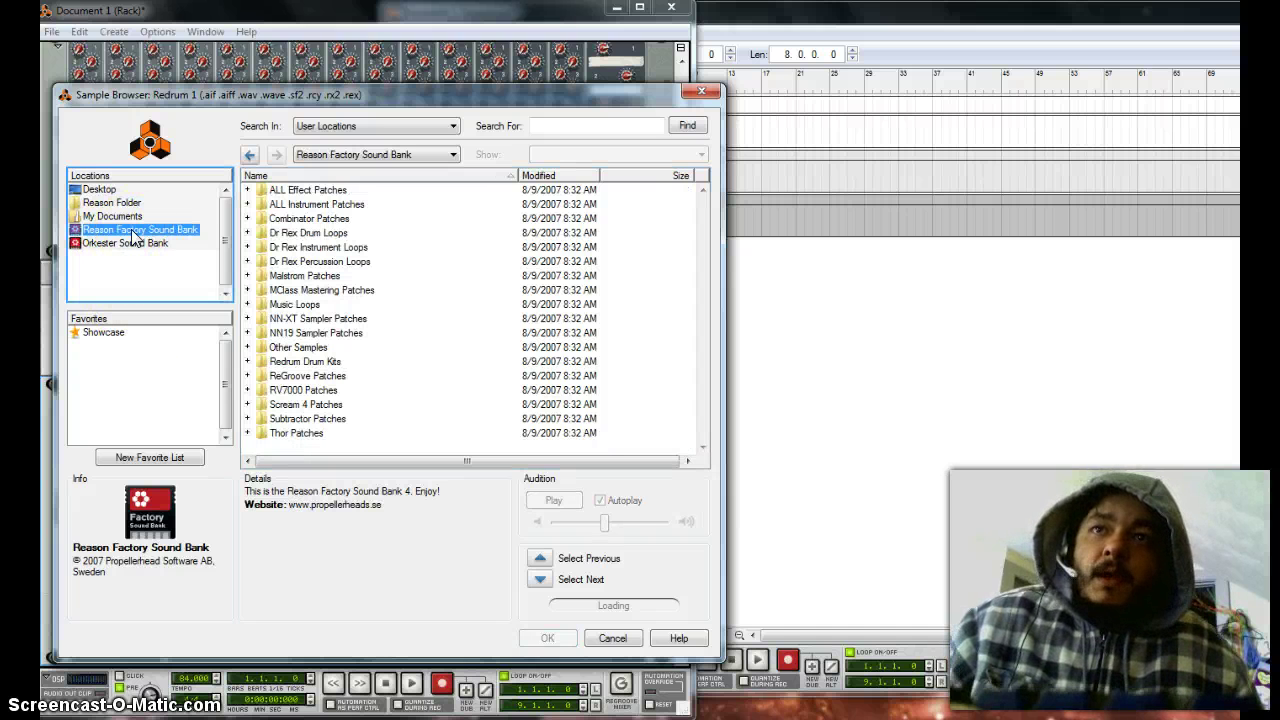
pyautogui.click(320, 364)
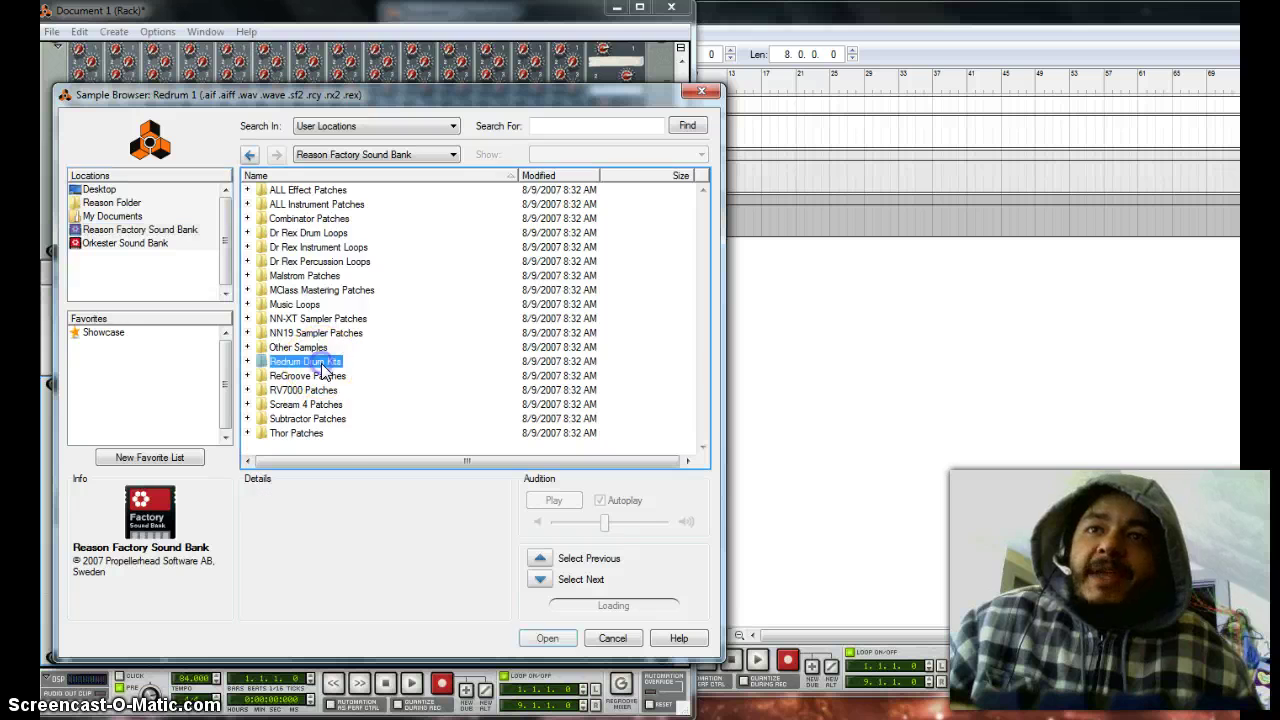
pyautogui.doubleClick(322, 368)
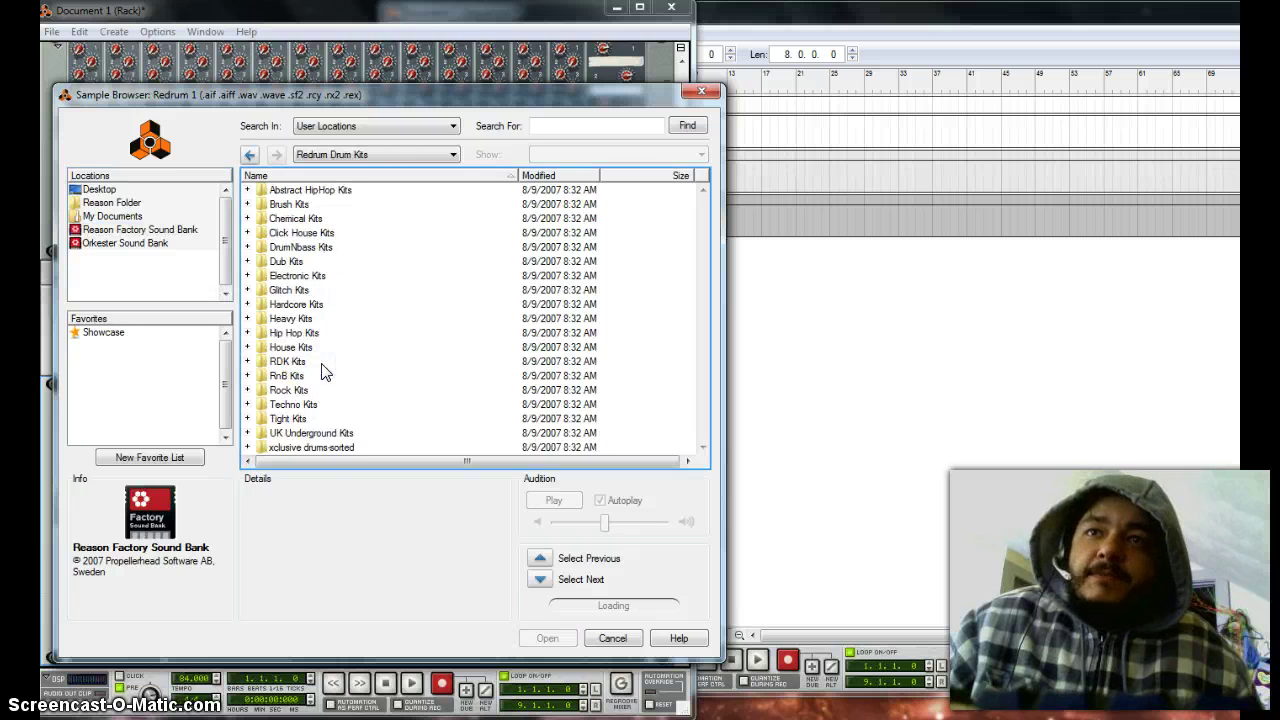
pyautogui.click(338, 450)
pyautogui.doubleClick(338, 450)
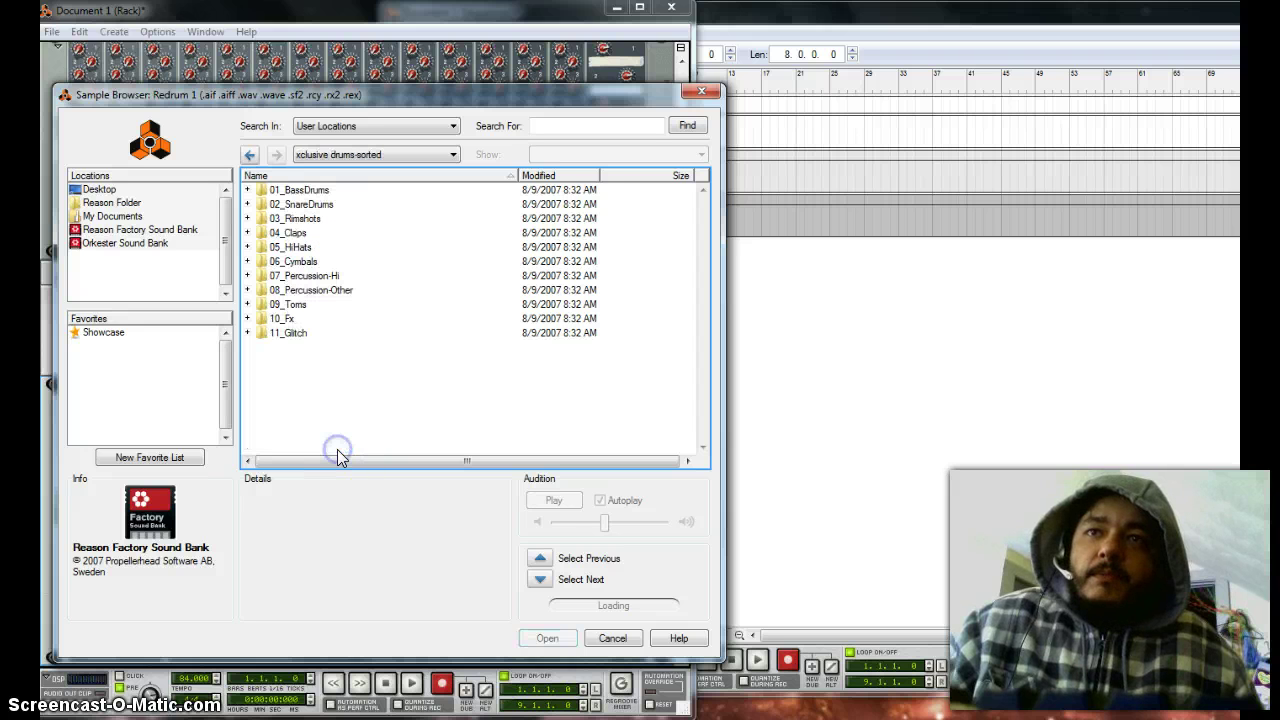
pyautogui.click(305, 191)
pyautogui.doubleClick(305, 191)
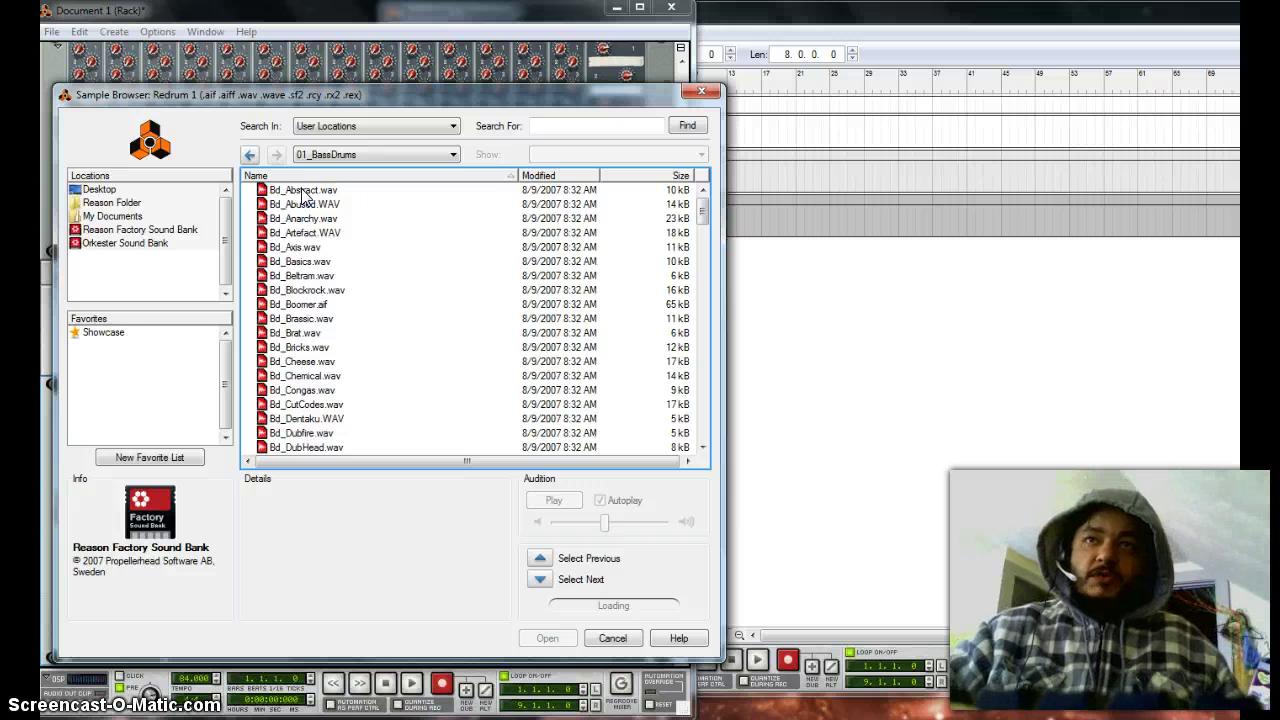
# Preview the bass drum samples from Bd_Abstract.wav onward and load Bd_Cheese.wav into Redrum channel 1.
pyautogui.click(303, 191)
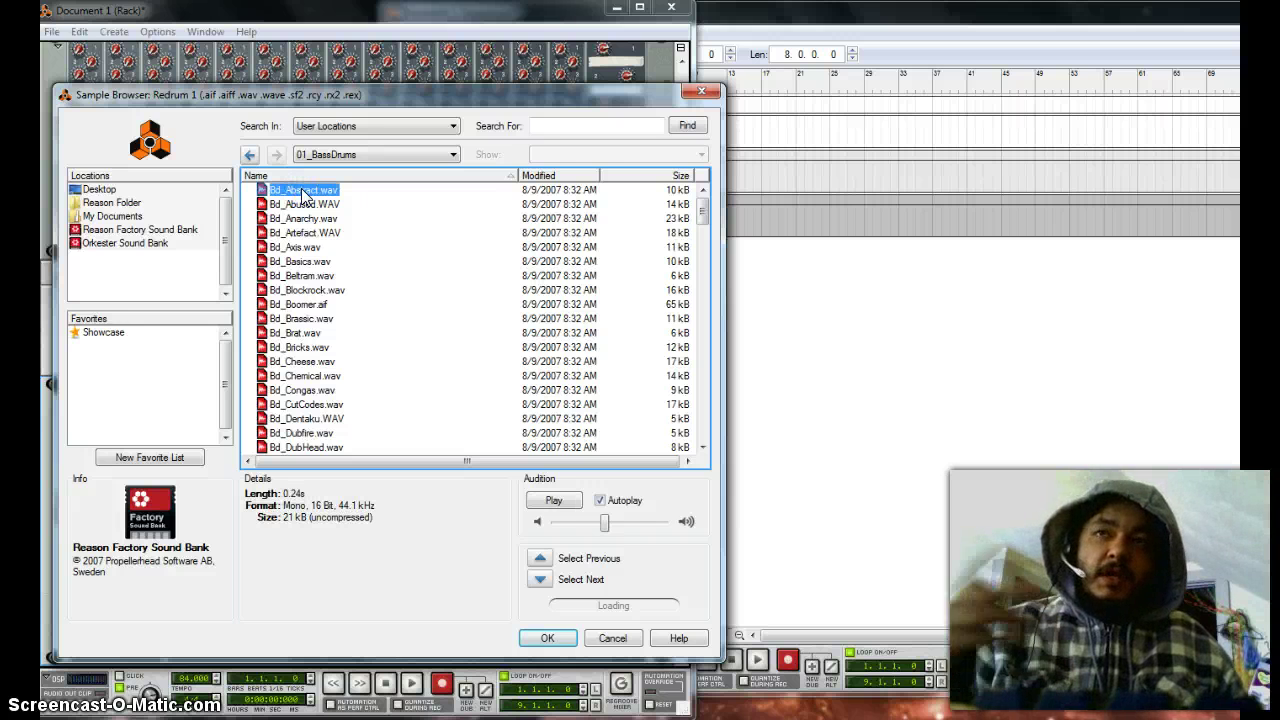
pyautogui.press('Down')
pyautogui.press('Down')
pyautogui.press('Down')
pyautogui.press('Down')
pyautogui.press('Down')
pyautogui.press('Down')
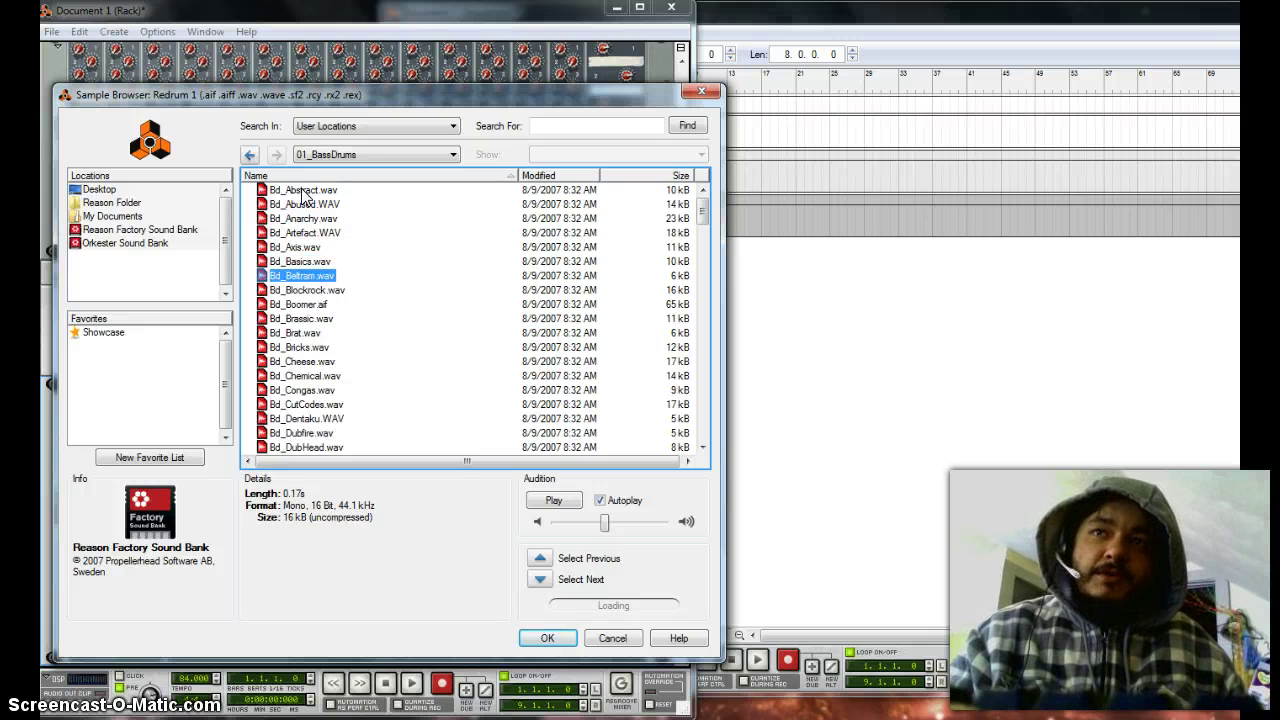
pyautogui.press('Down')
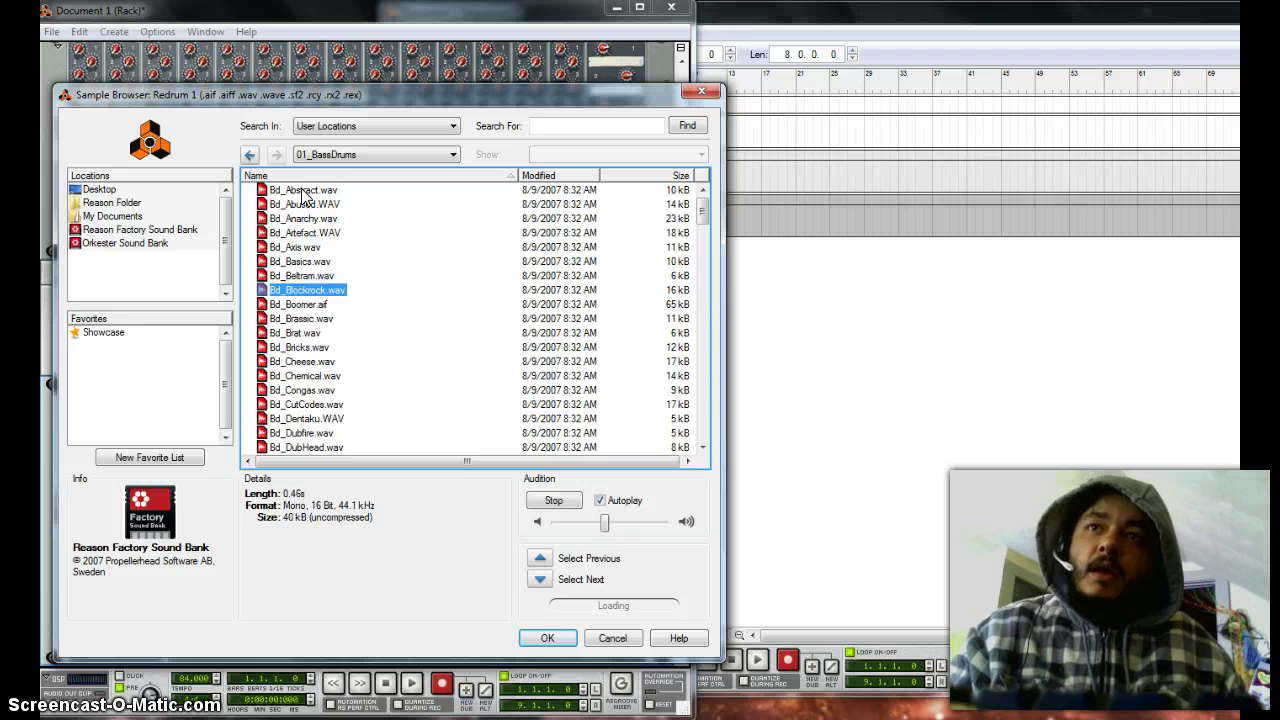
pyautogui.press('Down')
pyautogui.press('Down')
pyautogui.press('Down')
pyautogui.press('Down')
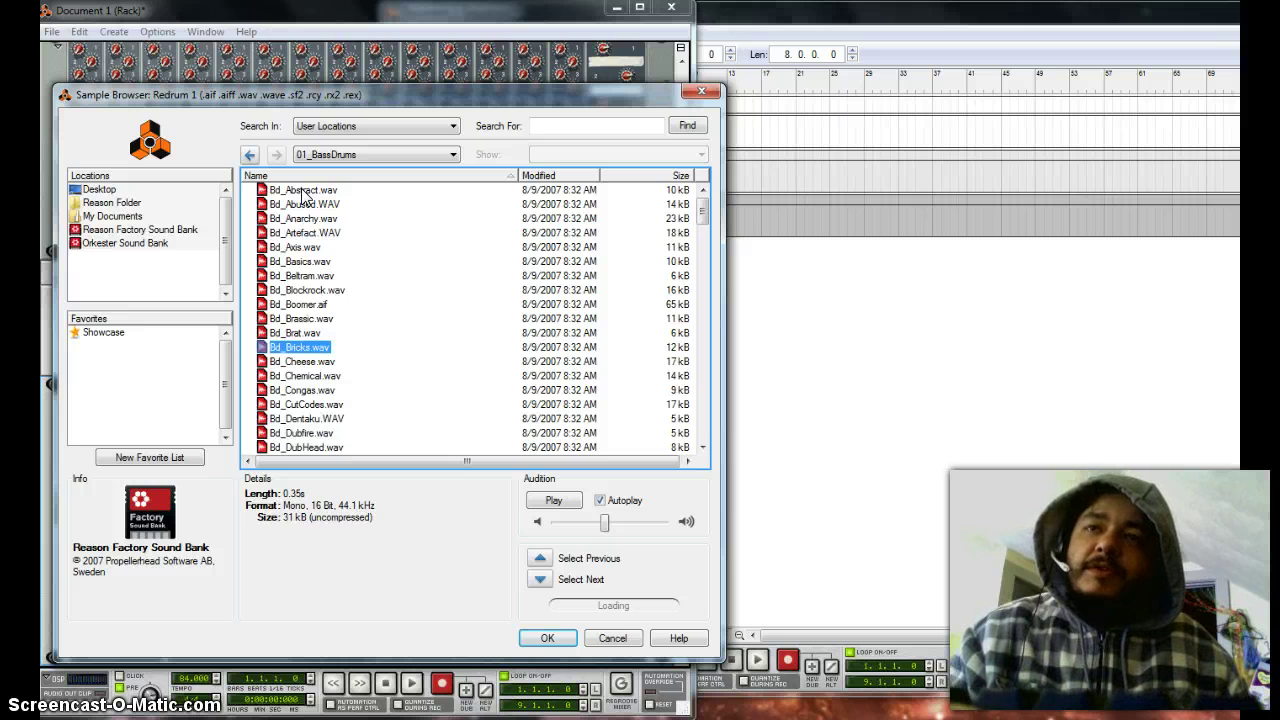
pyautogui.press('Down')
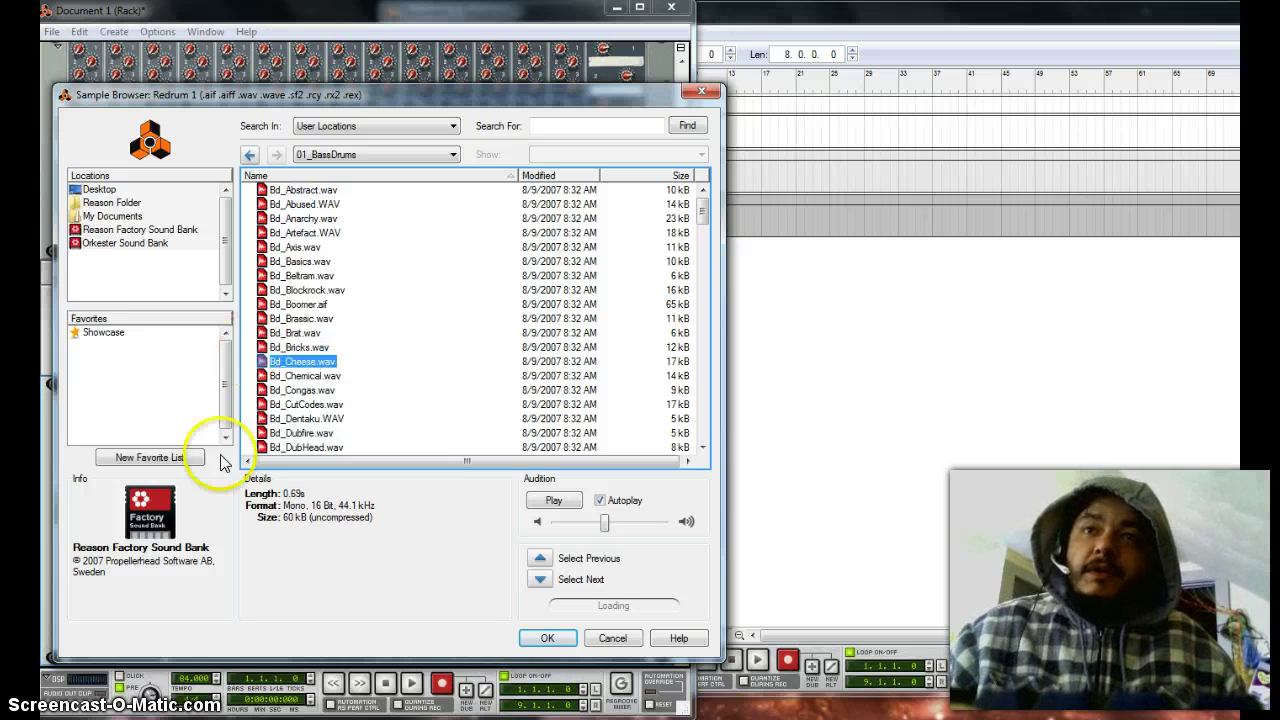
pyautogui.click(540, 641)
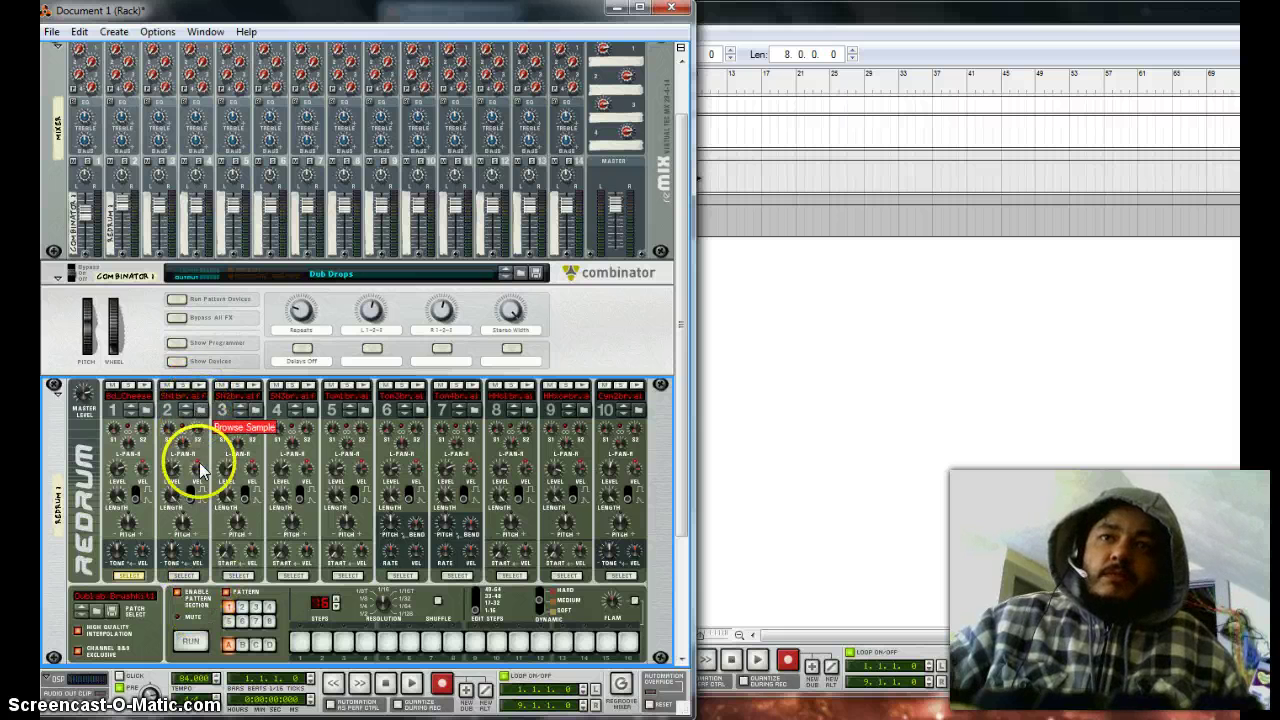
# Browse samples for Redrum channel 2 and go to the factory bank's 02_SnareDrums folder under Redrum Drum Kits, xclusive drums-sorted.
pyautogui.click(202, 414)
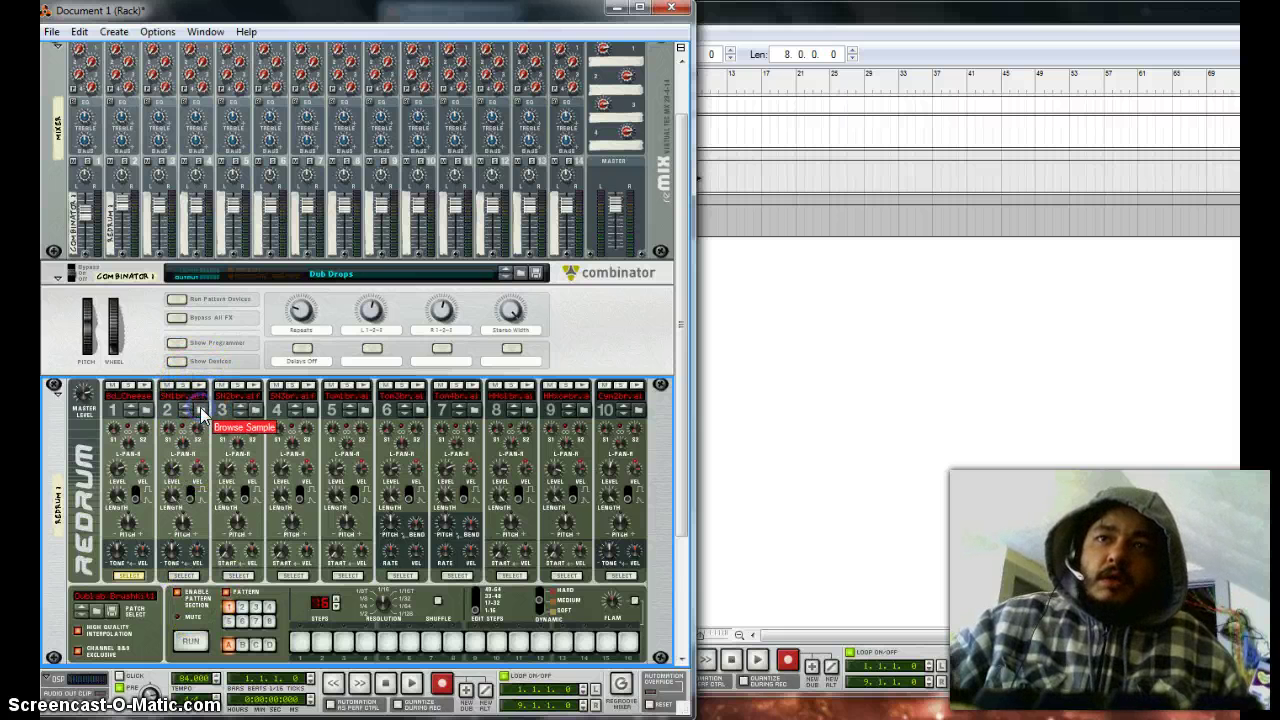
pyautogui.click(202, 413)
pyautogui.click(115, 231)
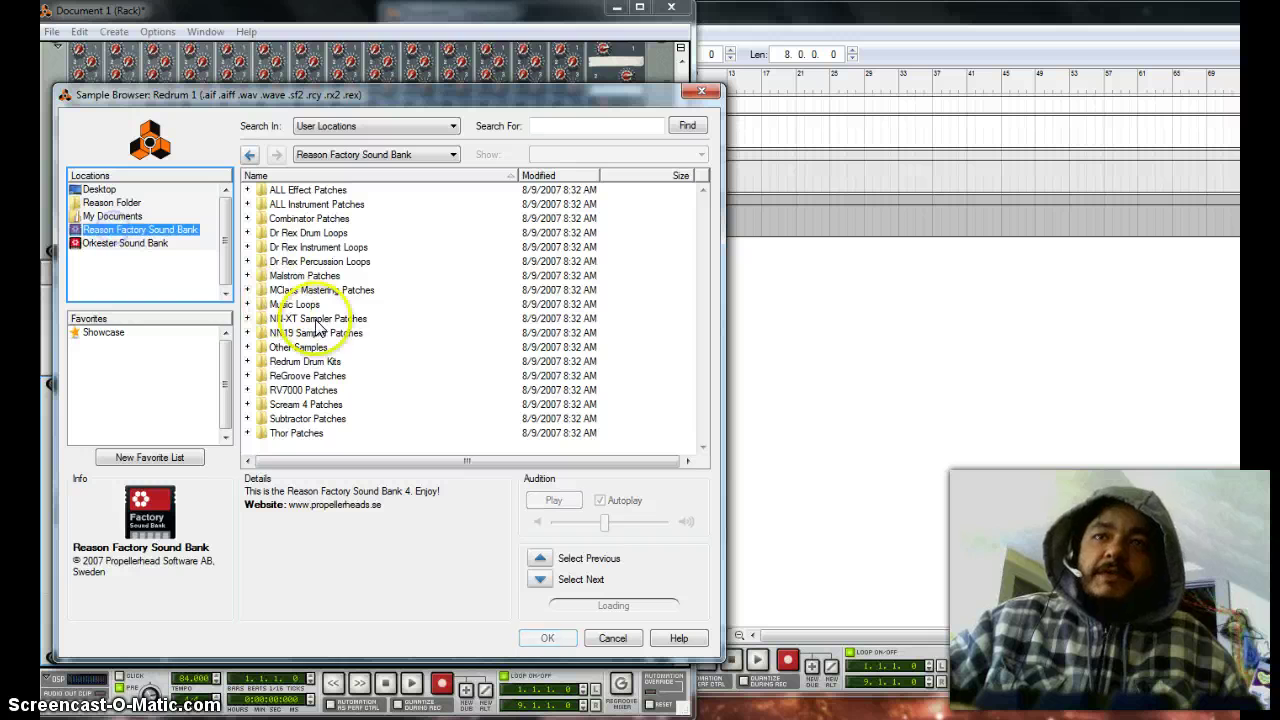
pyautogui.doubleClick(308, 363)
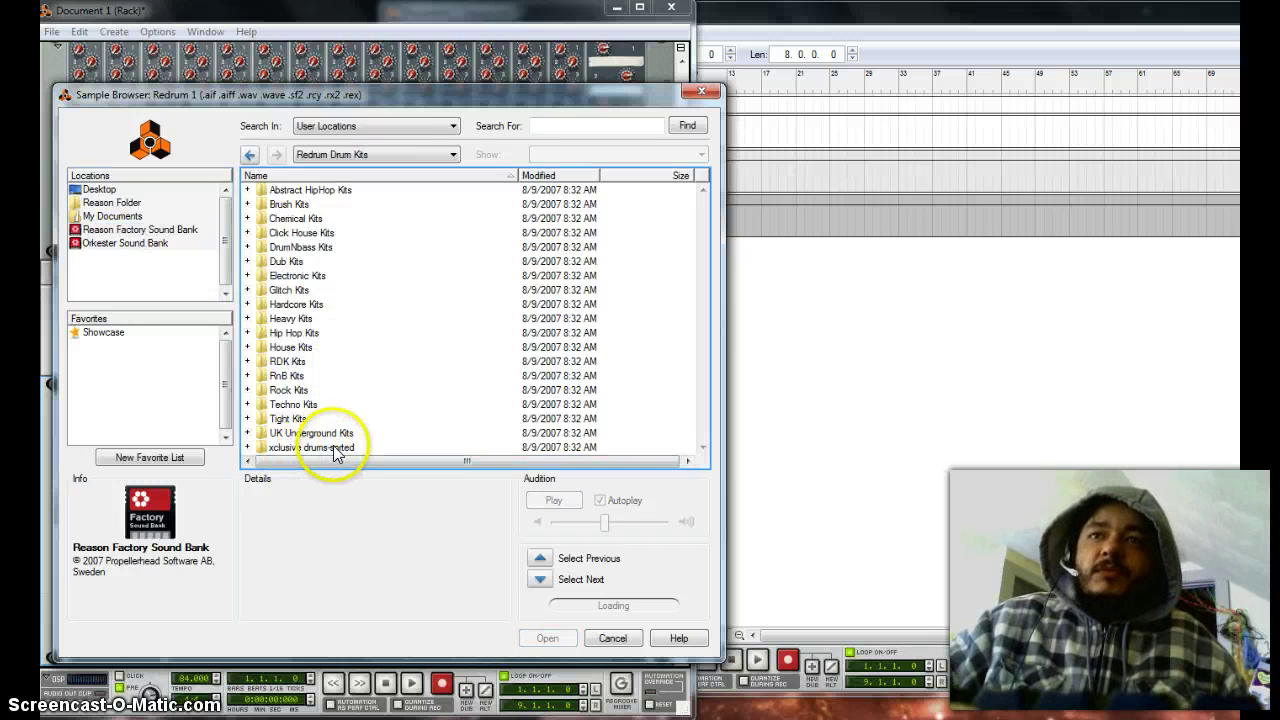
pyautogui.doubleClick(316, 450)
pyautogui.click(306, 206)
pyautogui.doubleClick(306, 205)
# Preview the snare samples one by one and load Sd_CutCodes.WAV into Redrum channel 2.
pyautogui.click(308, 204)
pyautogui.press('Down')
pyautogui.press('Down')
pyautogui.press('Down')
pyautogui.press('Down')
pyautogui.press('Down')
pyautogui.press('Down')
pyautogui.press('Down')
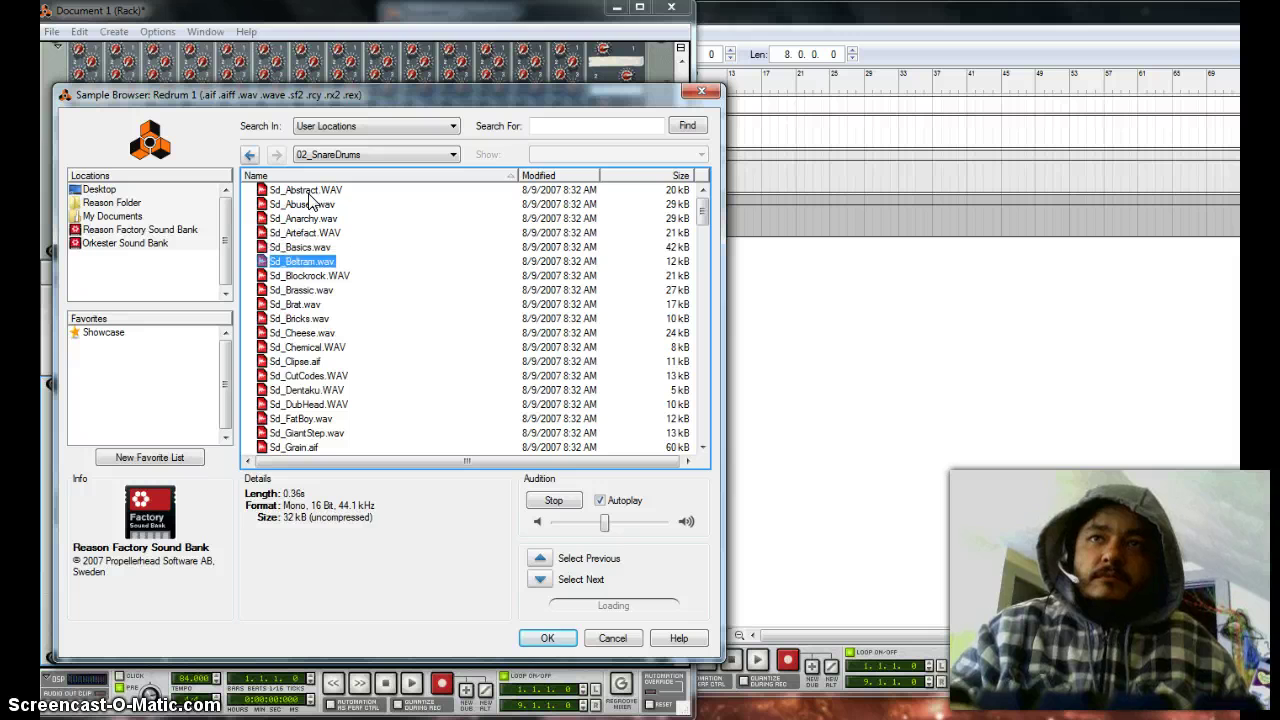
pyautogui.press('Down')
pyautogui.press('Down')
pyautogui.press('Down')
pyautogui.press('Down')
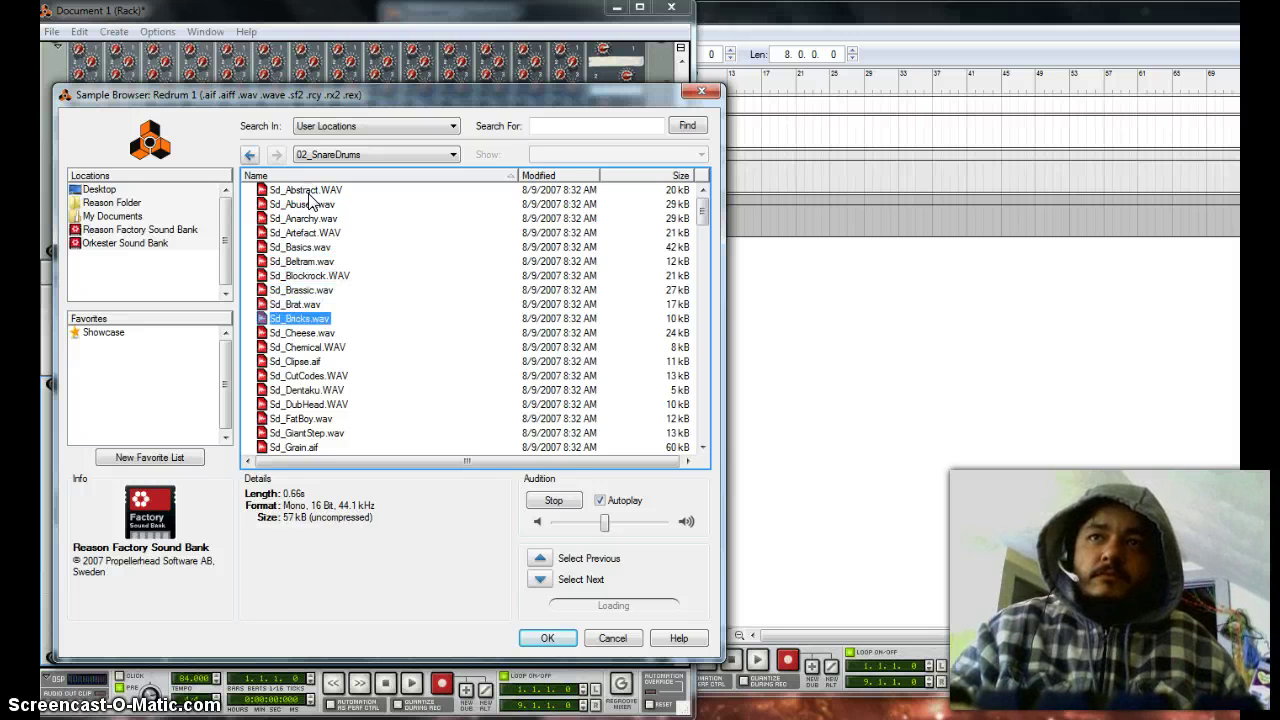
pyautogui.press('Down')
pyautogui.press('Down')
pyautogui.press('Up')
pyautogui.press('Down')
pyautogui.press('Up')
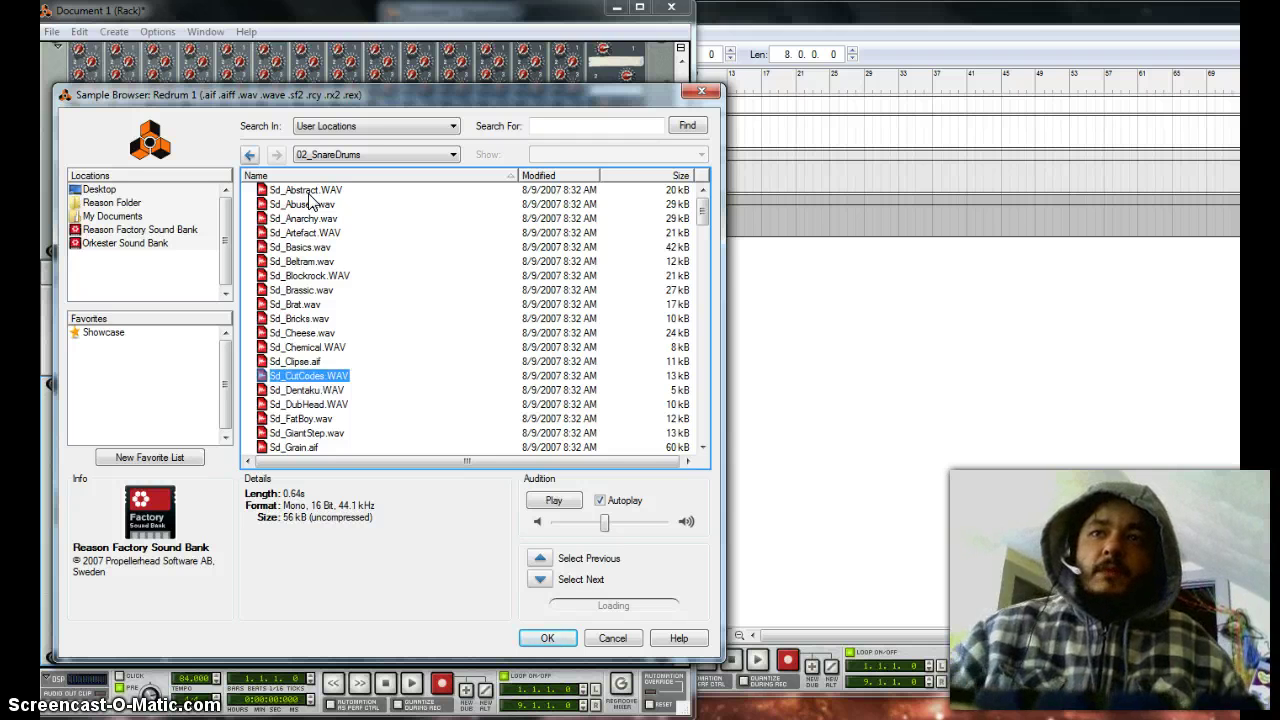
pyautogui.click(538, 638)
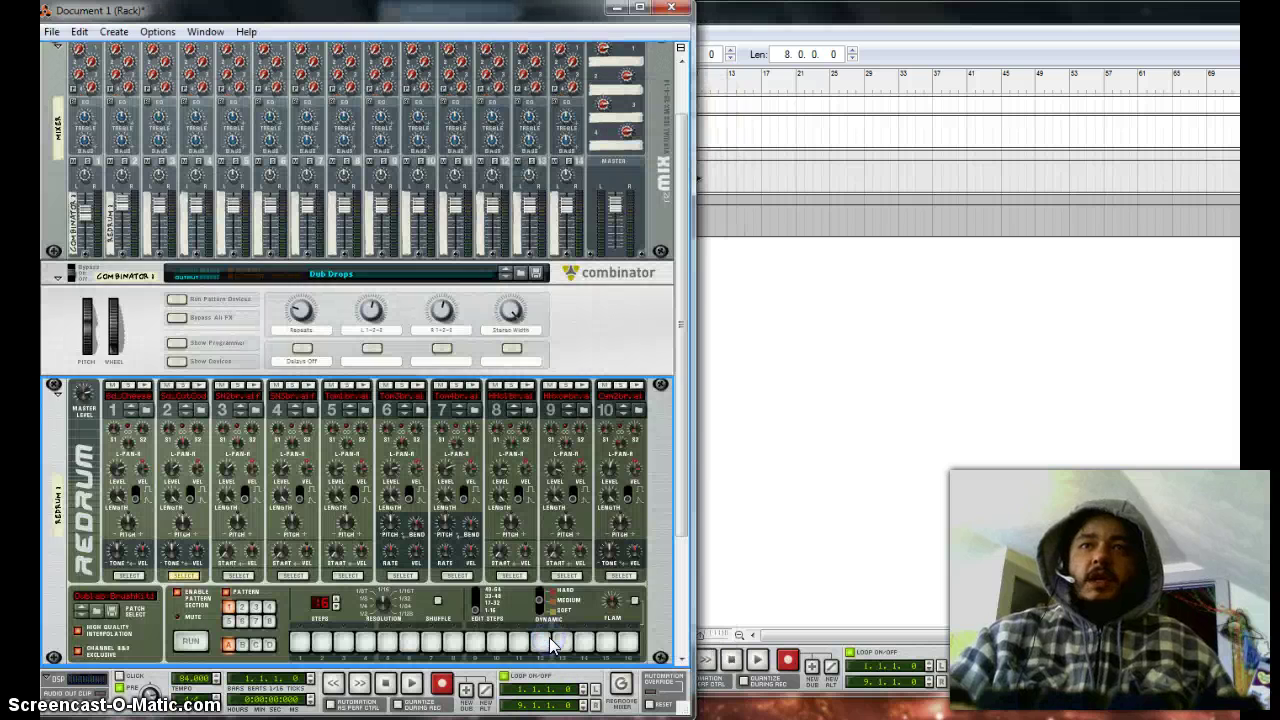
# Audition the new bass drum and snare by triggering Redrum channels 1 and 2.
pyautogui.click(139, 390)
pyautogui.click(166, 386)
pyautogui.click(130, 397)
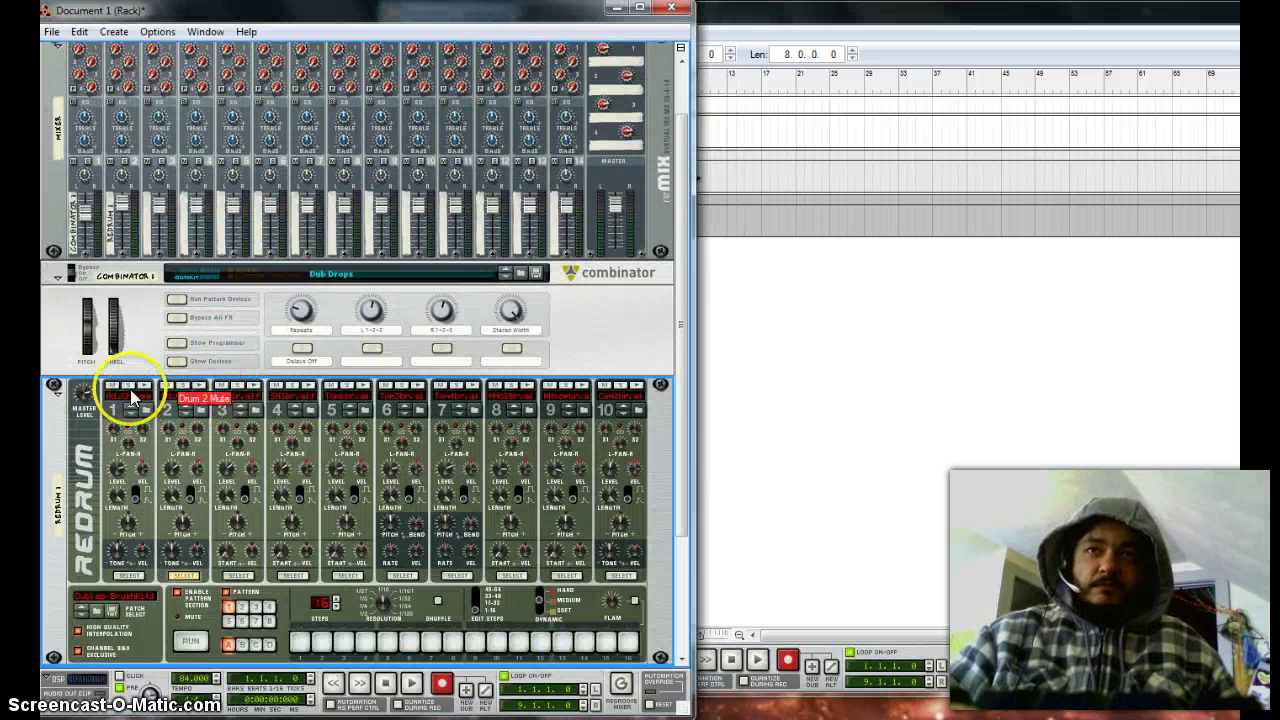
pyautogui.click(200, 388)
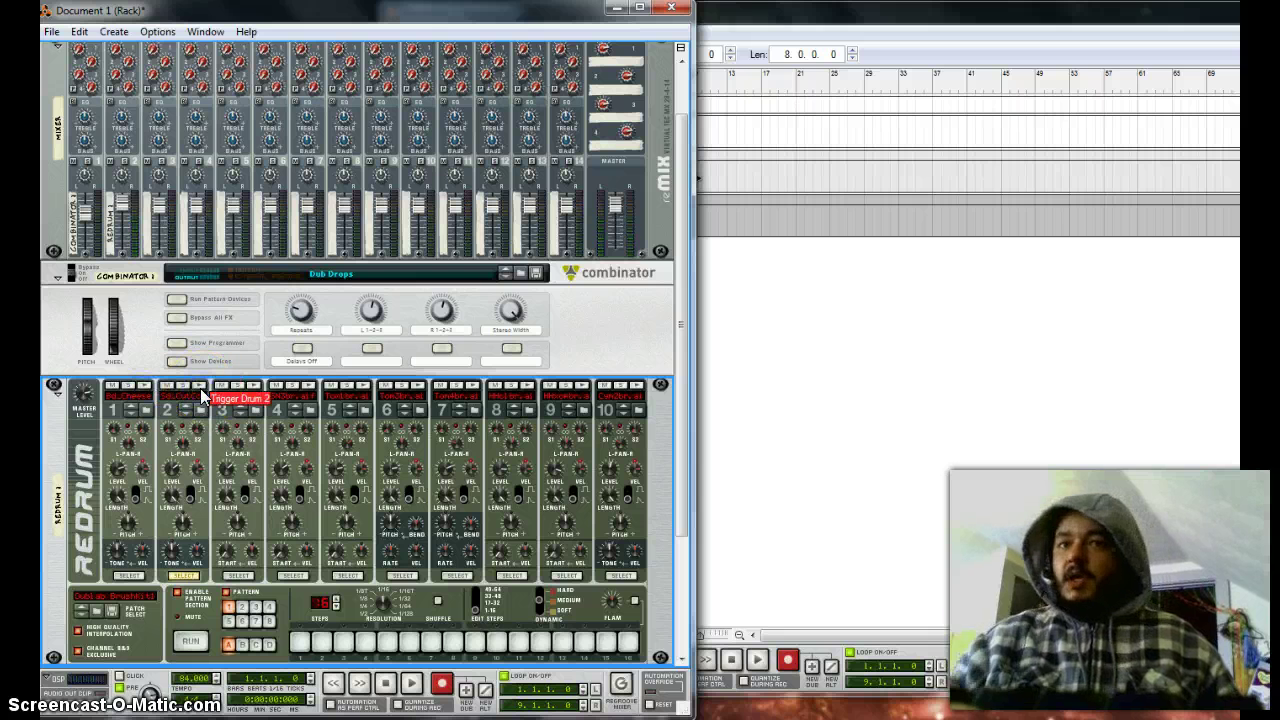
pyautogui.click(200, 388)
pyautogui.click(200, 388)
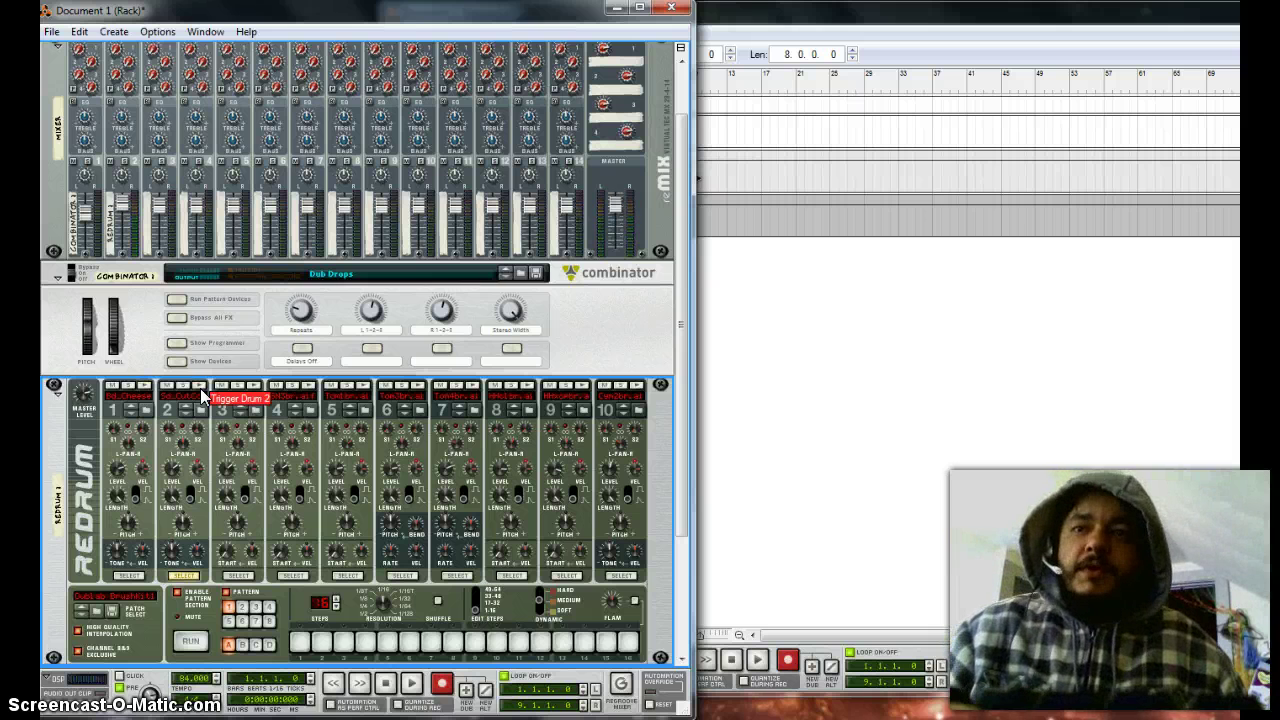
# With the metronome click on, record a kick and snare pattern on the Redrum track over the eight-bar loop, and stop back at the start.
pyautogui.click(385, 688)
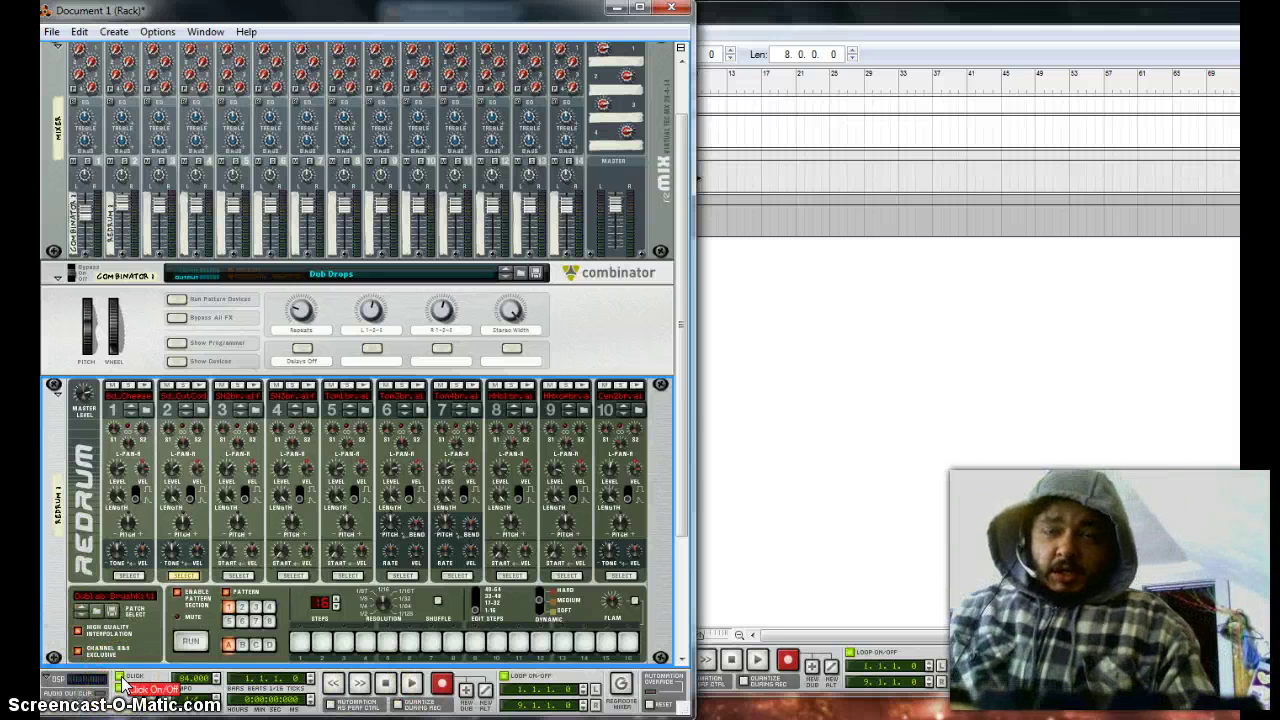
pyautogui.click(450, 688)
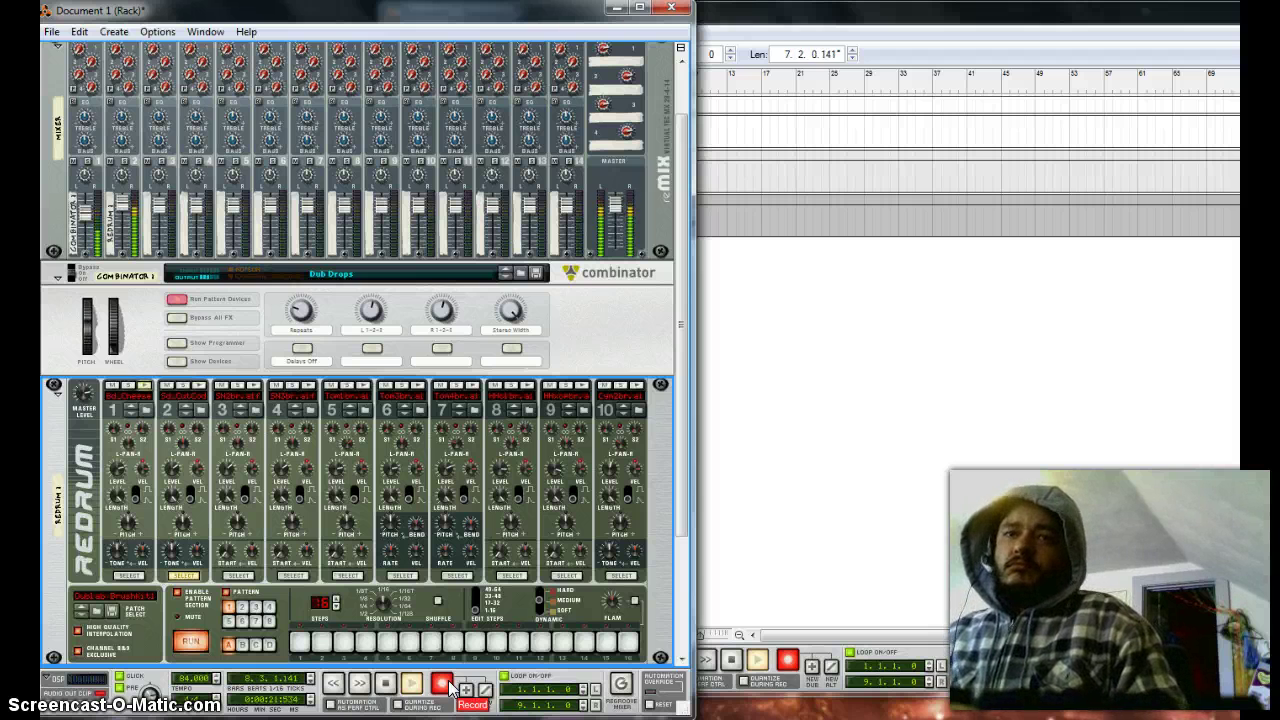
pyautogui.click(387, 686)
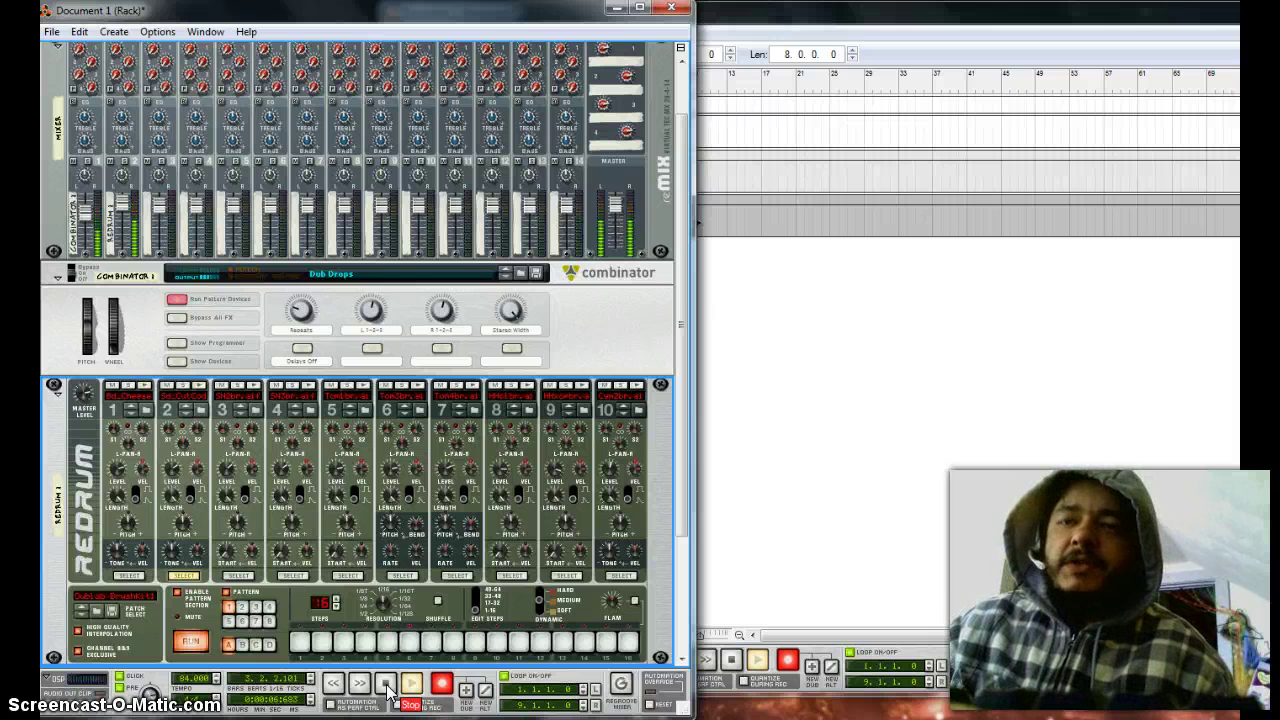
pyautogui.click(388, 688)
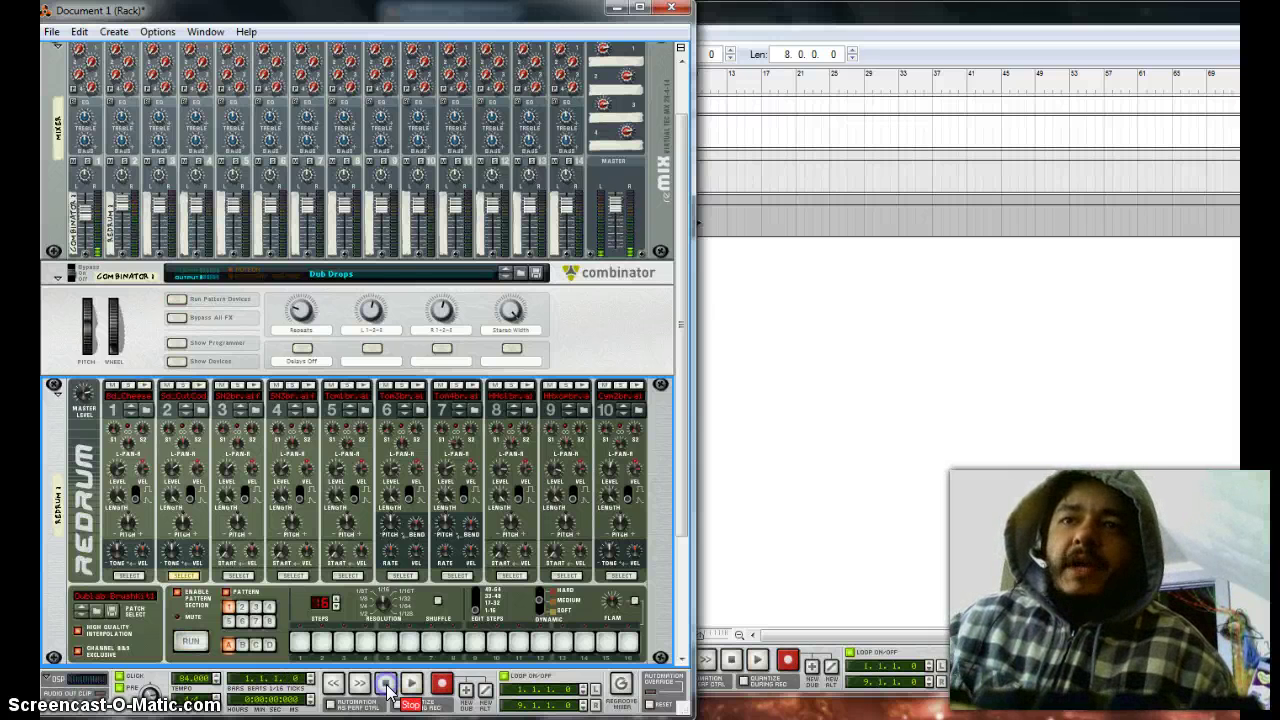
# Open the recorded Redrum clip for note editing in the sequencer and audition its Bd_Cheese and Sd_CutCodes lanes.
pyautogui.click(814, 434)
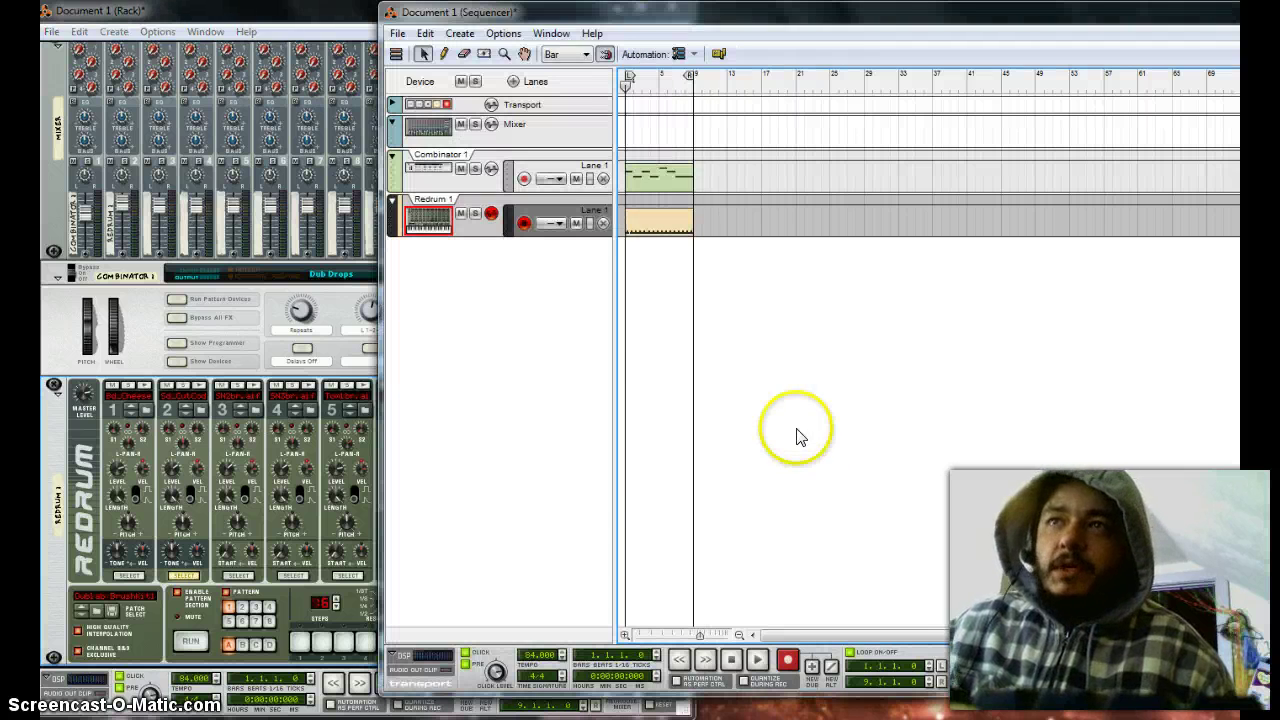
pyautogui.click(645, 228)
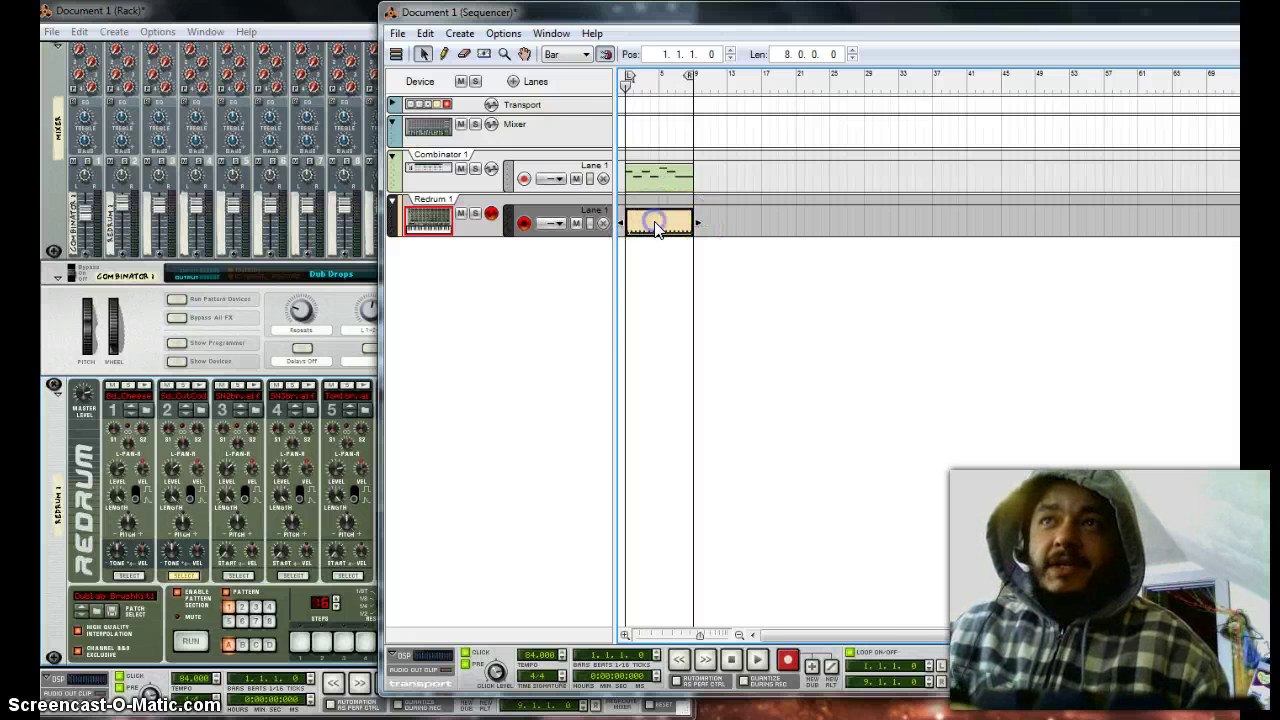
pyautogui.doubleClick(657, 222)
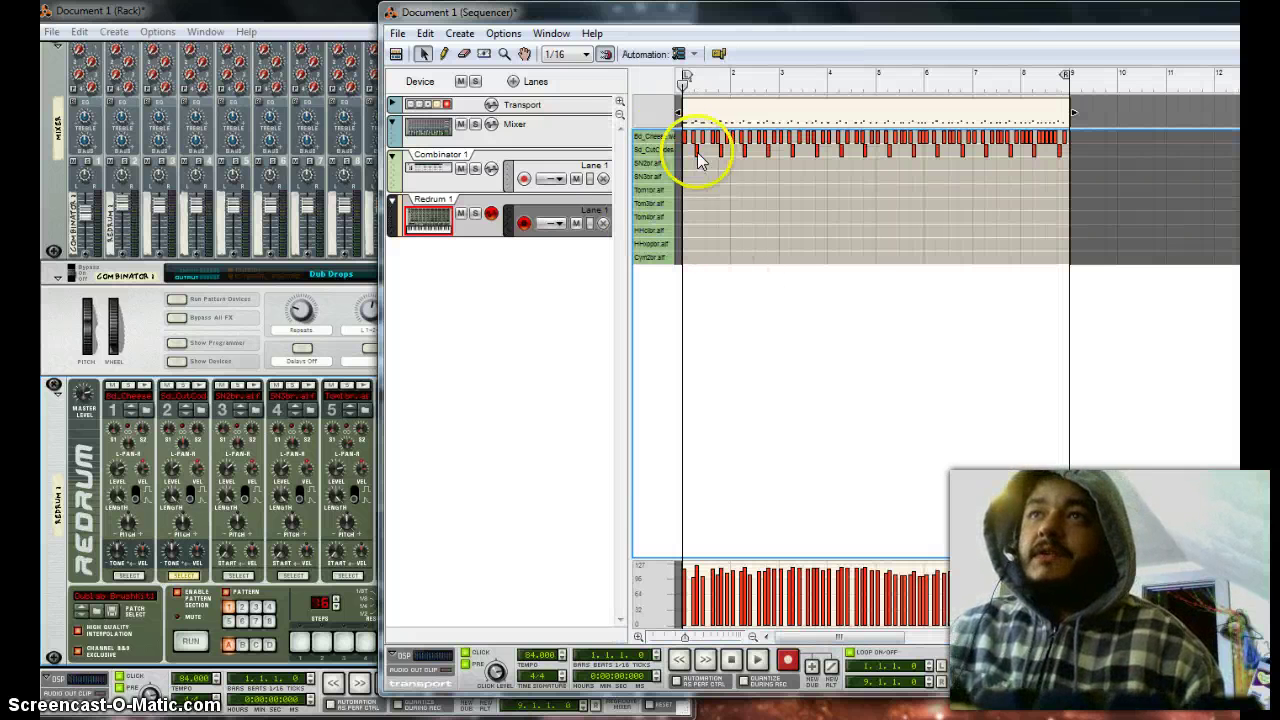
pyautogui.click(661, 135)
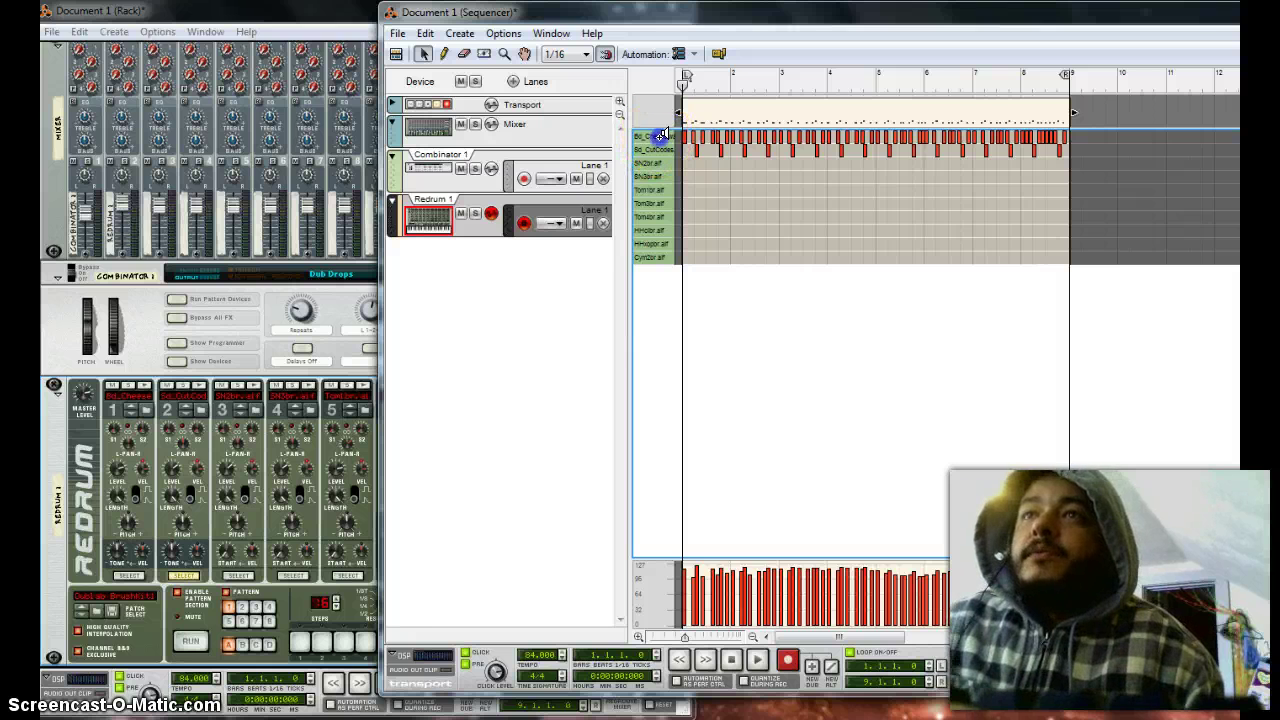
pyautogui.click(664, 136)
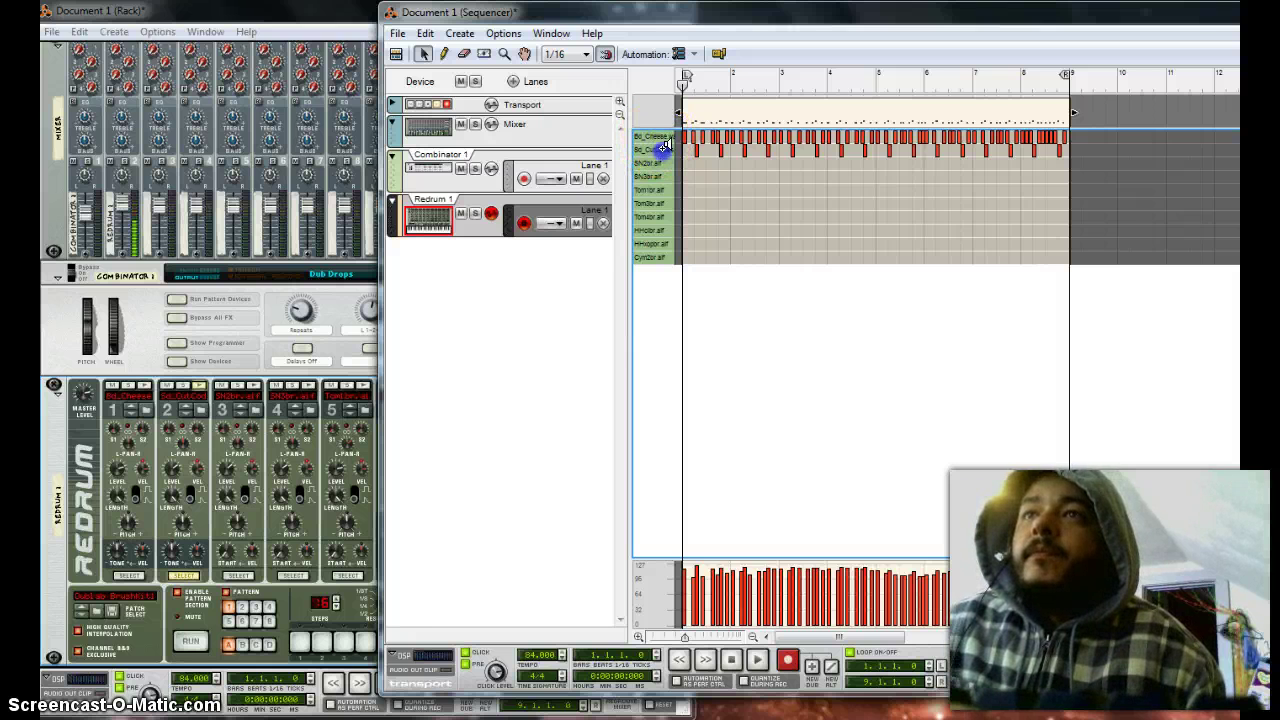
pyautogui.click(667, 149)
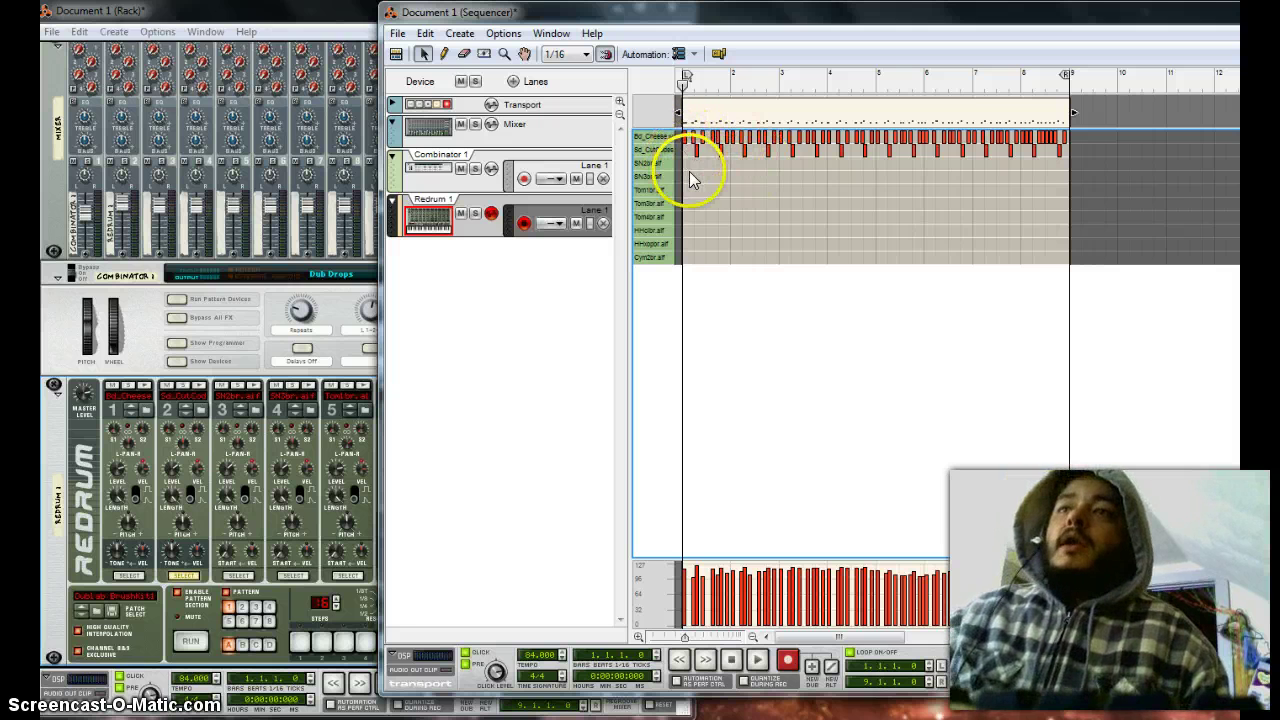
# Return the sequencer to the arrangement view and quantize the notes of the recorded Redrum 1 clip.
pyautogui.click(396, 55)
pyautogui.click(396, 56)
pyautogui.click(396, 56)
pyautogui.click(396, 56)
pyautogui.click(396, 56)
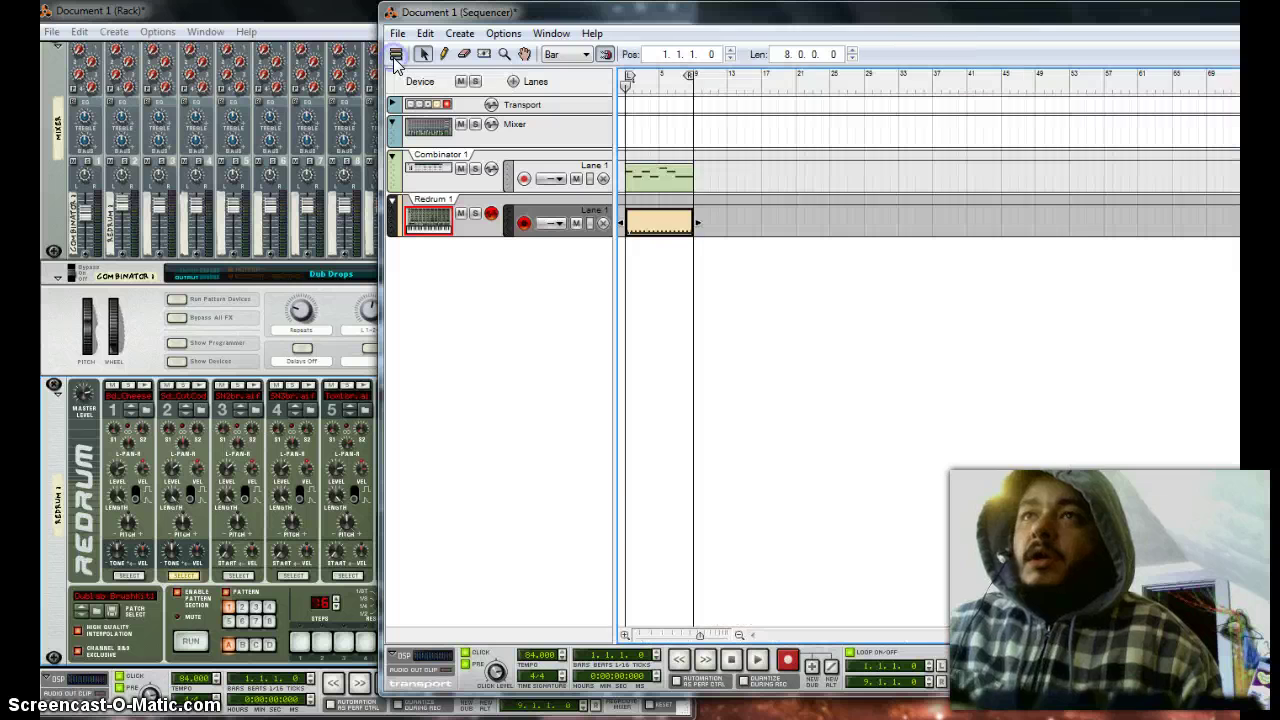
pyautogui.rightClick(666, 218)
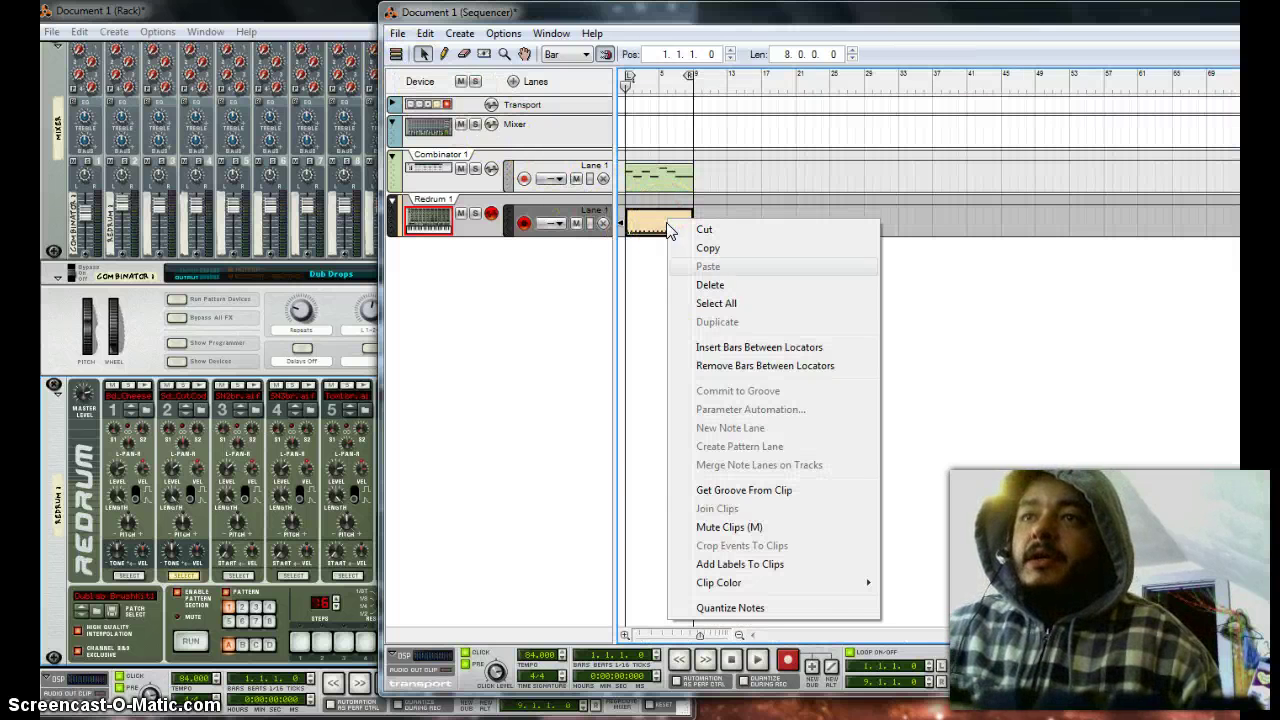
pyautogui.click(818, 609)
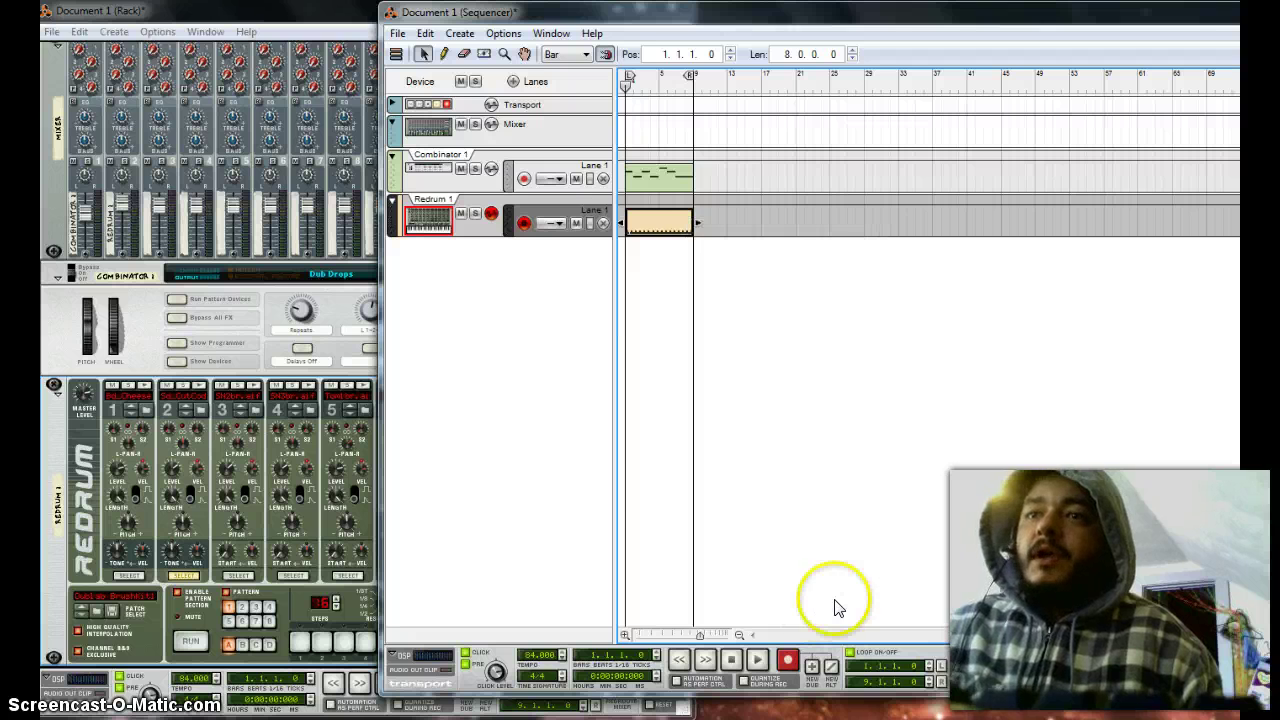
# Open the quantized Redrum 1 clip for note editing and play the loop back, switching off the metronome click before stopping.
pyautogui.doubleClick(650, 236)
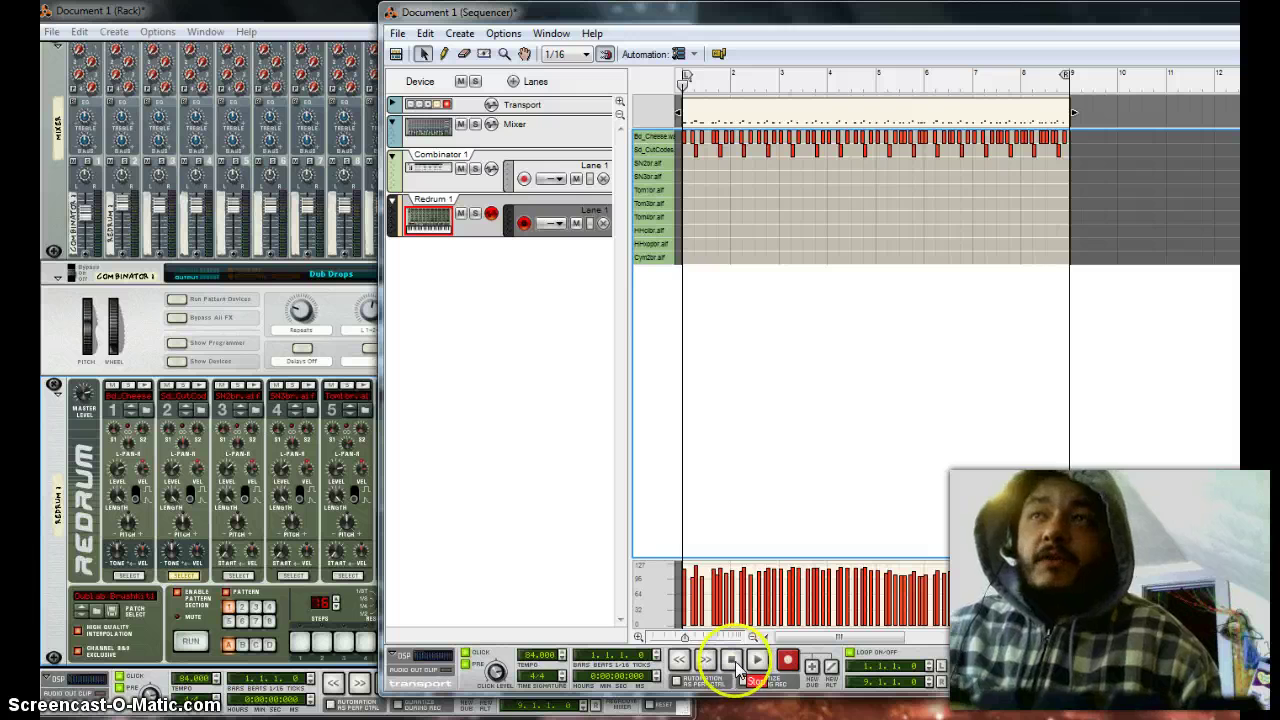
pyautogui.click(756, 661)
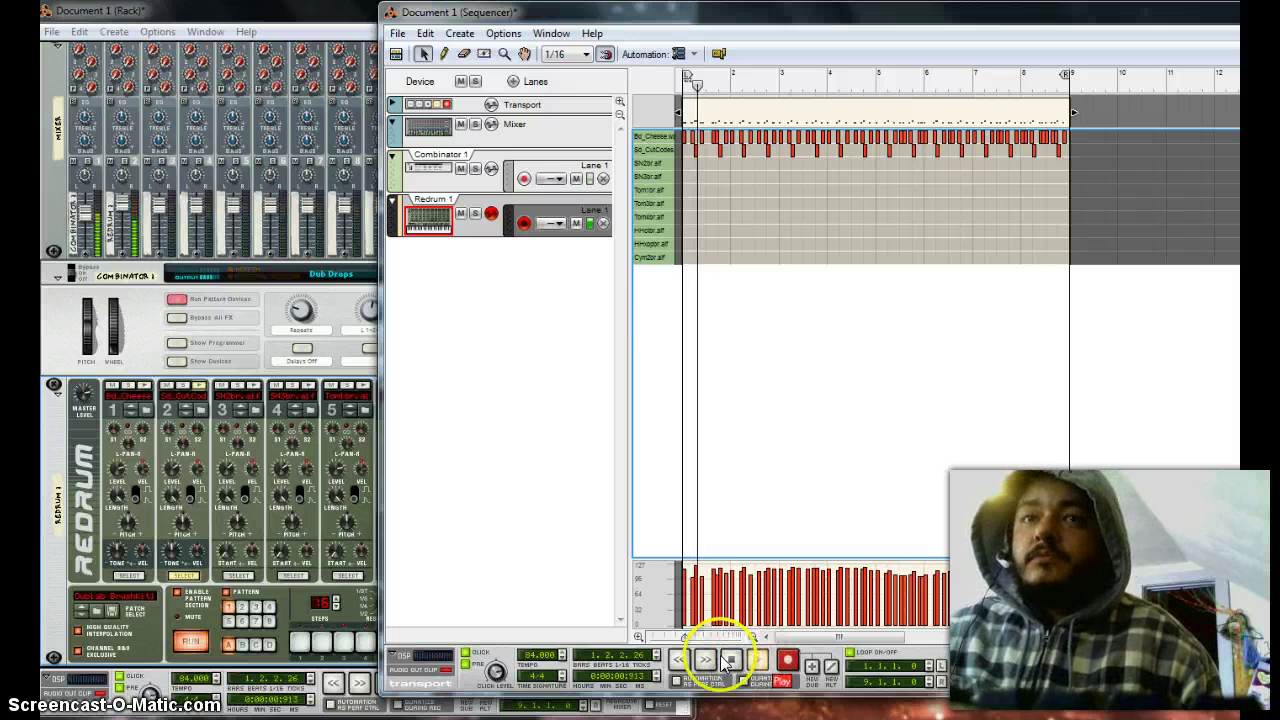
pyautogui.click(114, 678)
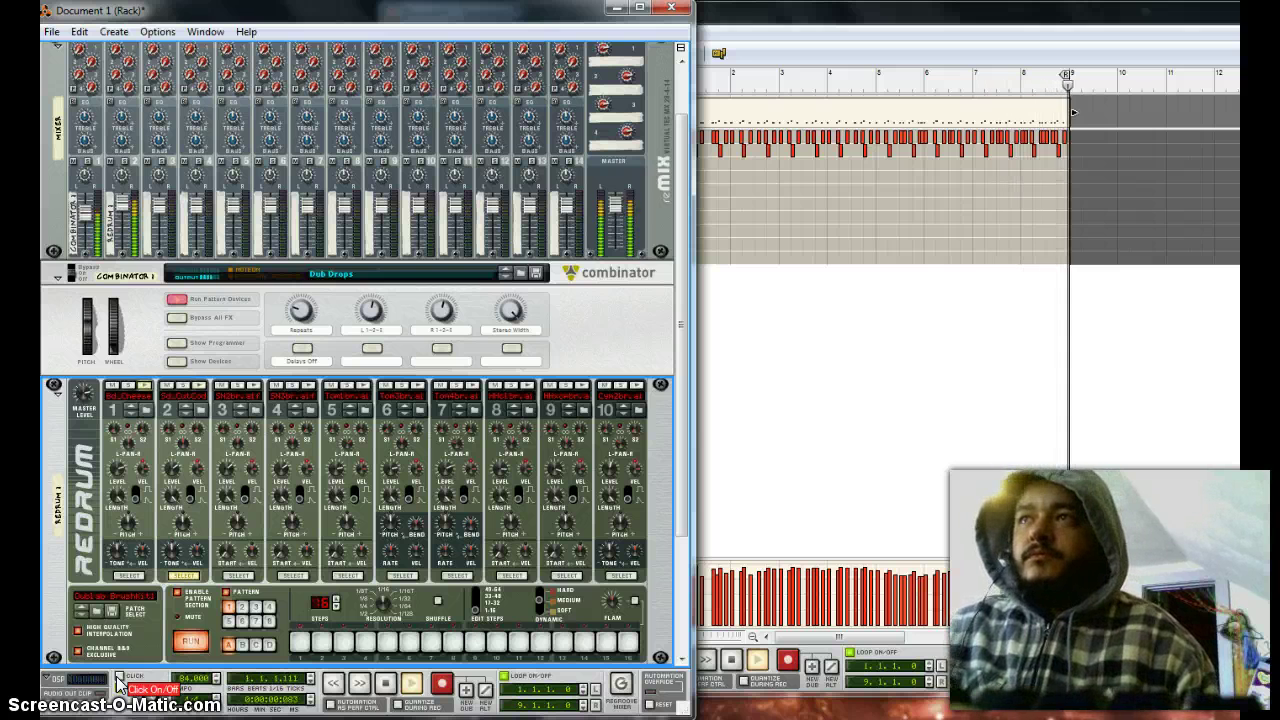
pyautogui.click(232, 683)
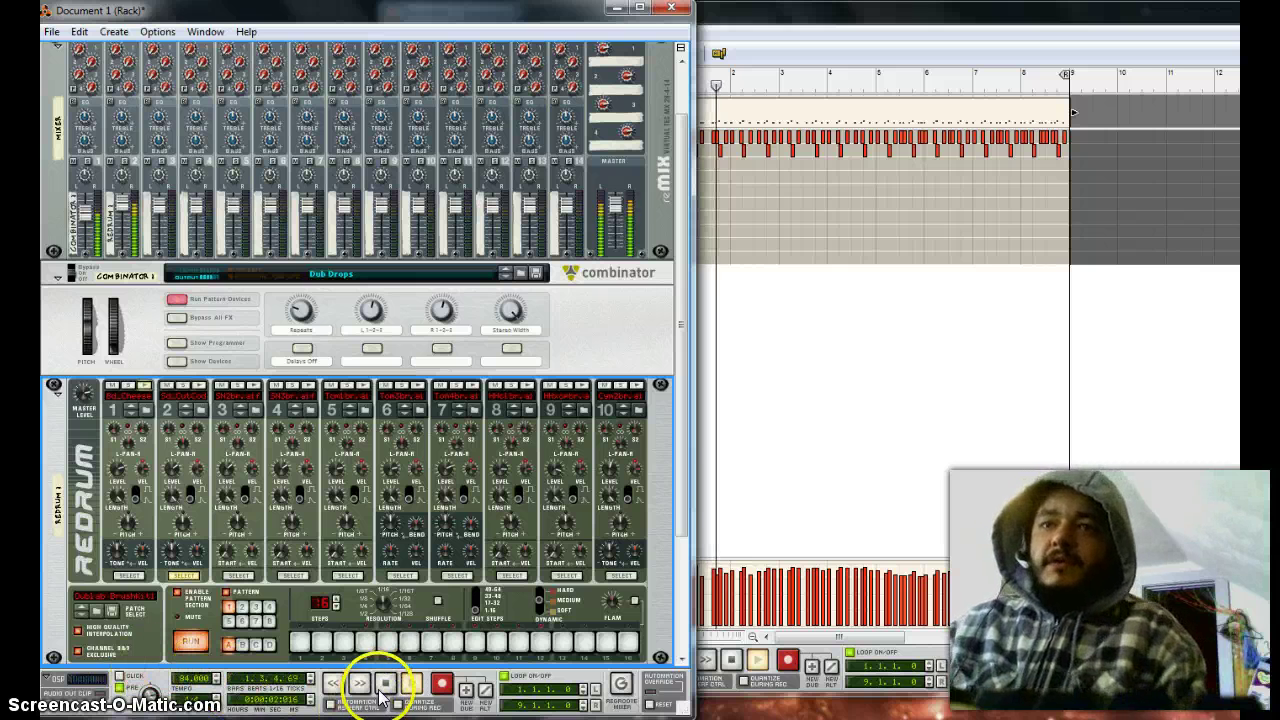
pyautogui.click(386, 686)
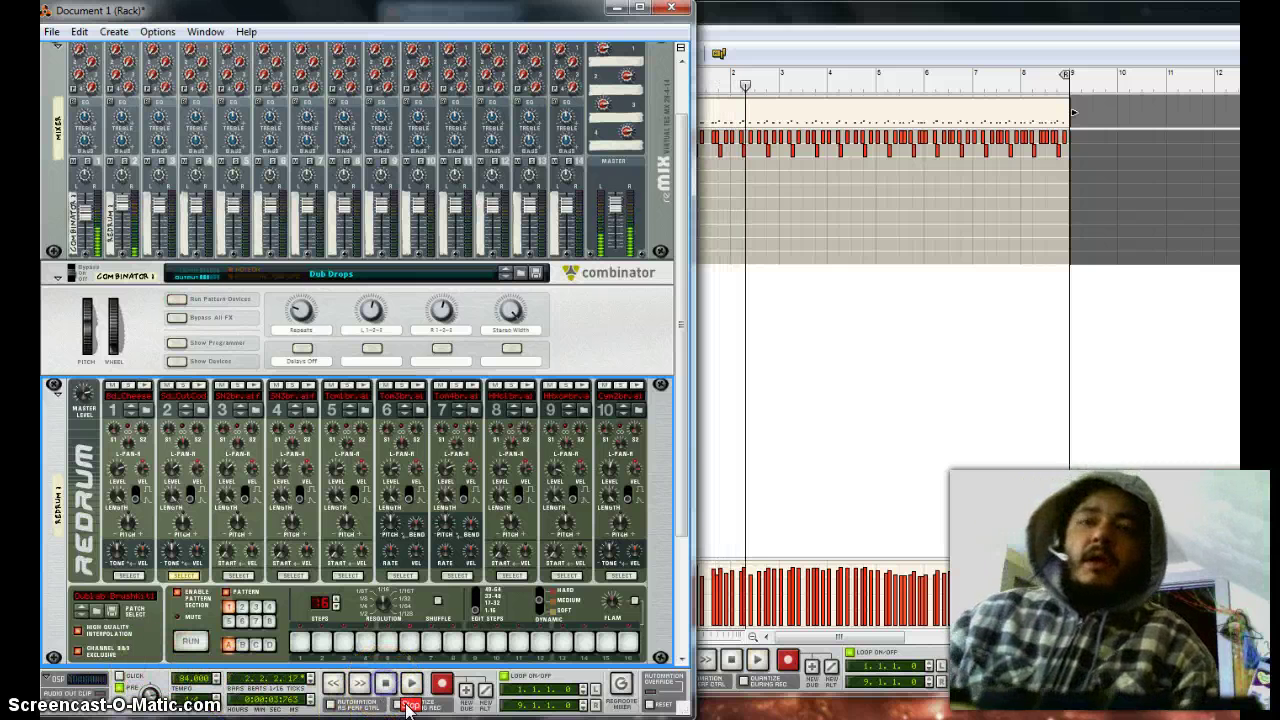
pyautogui.click(912, 22)
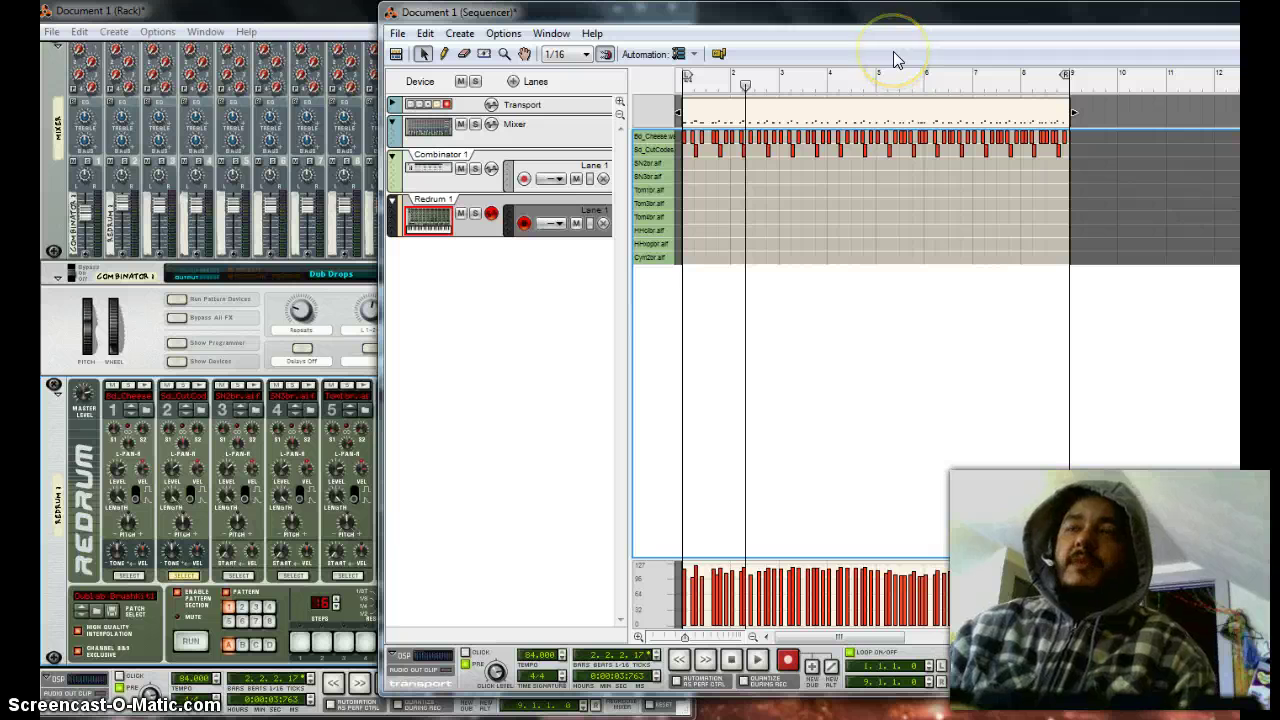
# Fold Redrum 1 in the rack, return the sequencer to the arrangement view, and create a second Redrum Drum Computer below it.
pyautogui.click(60, 396)
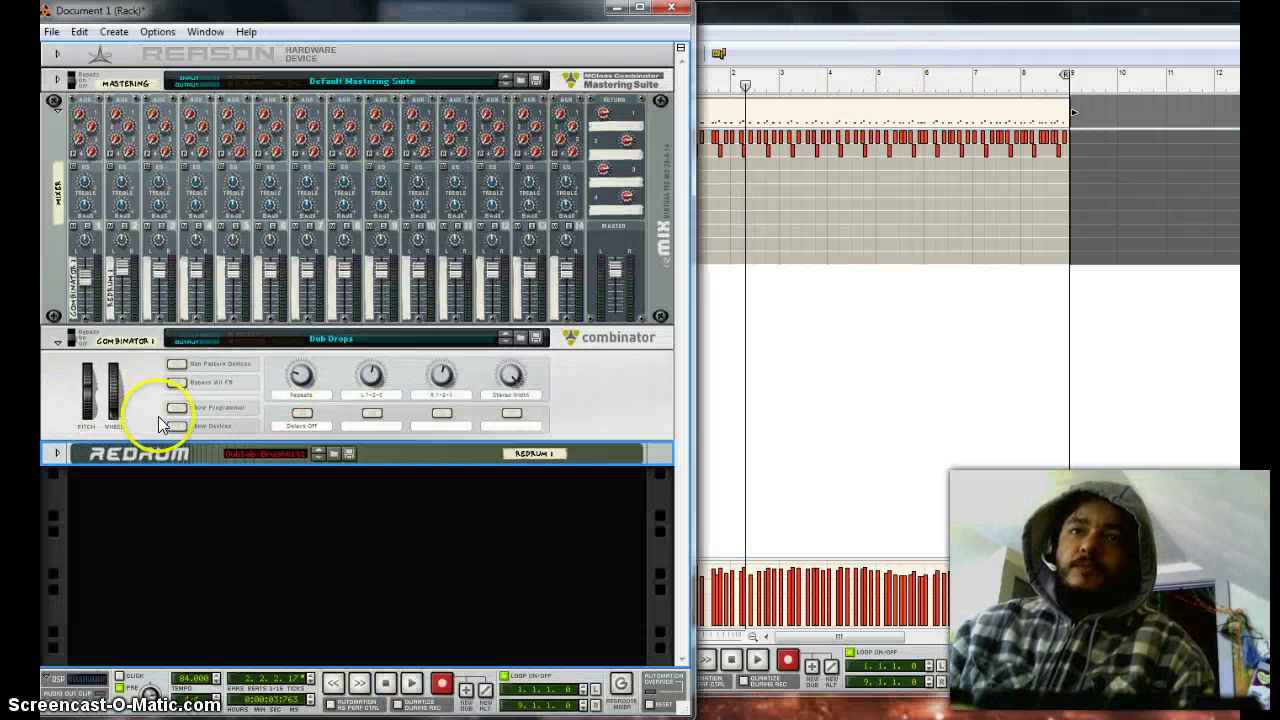
pyautogui.click(825, 56)
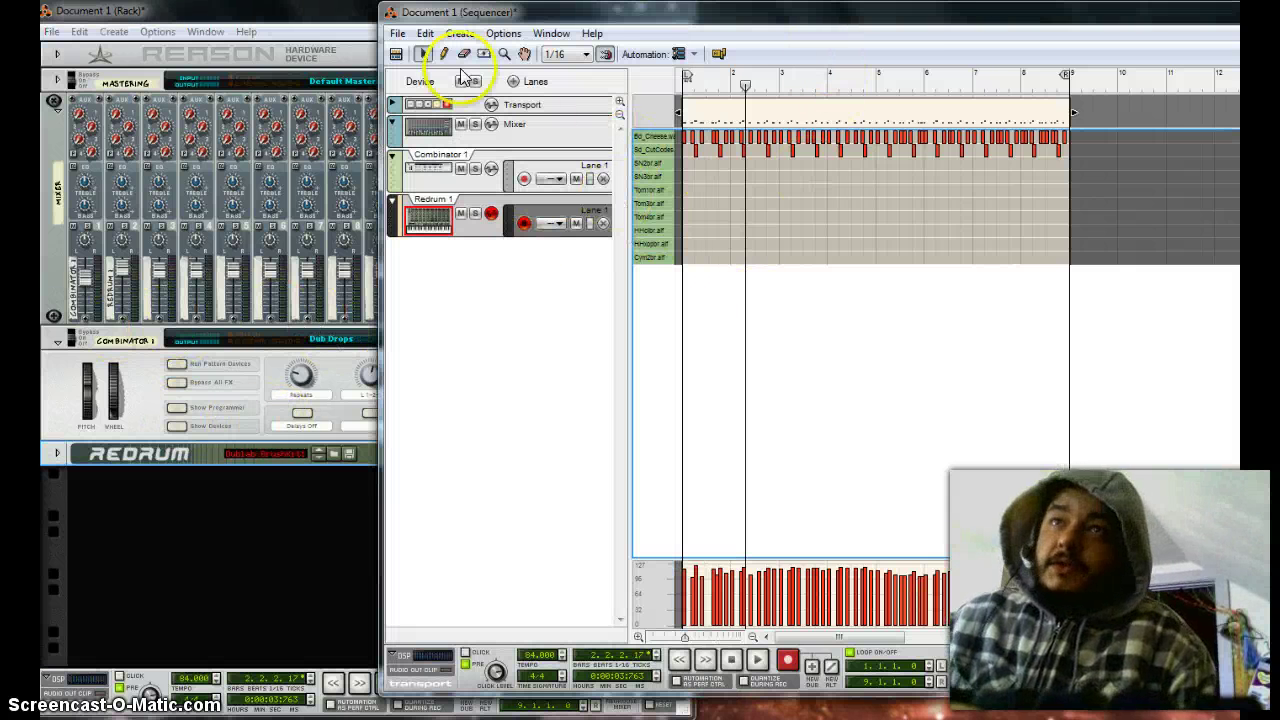
pyautogui.click(396, 54)
pyautogui.click(126, 500)
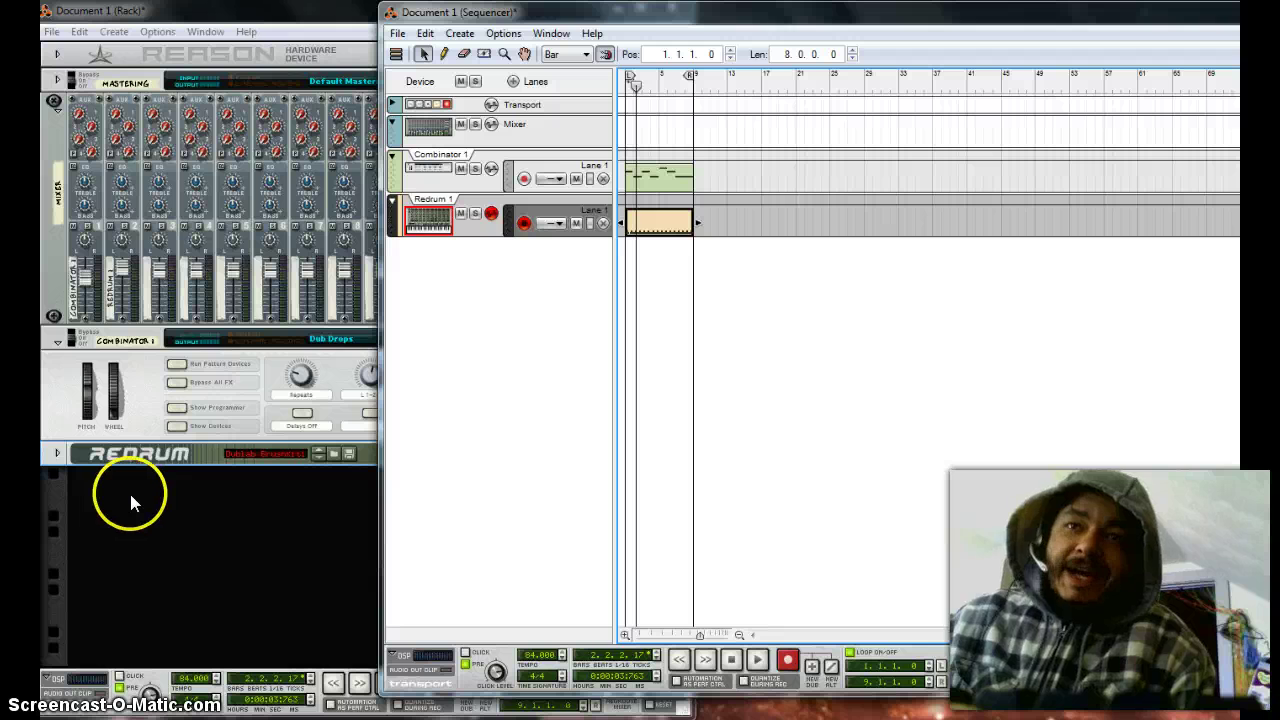
pyautogui.rightClick(131, 490)
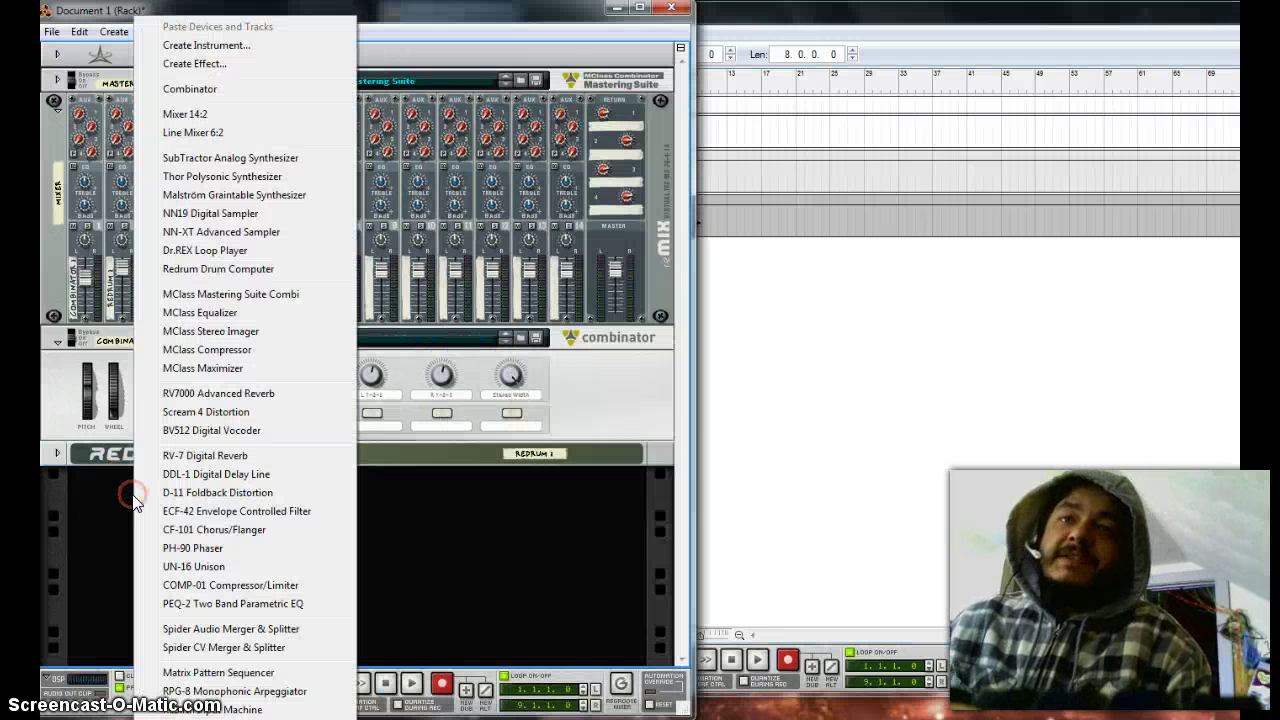
pyautogui.click(205, 269)
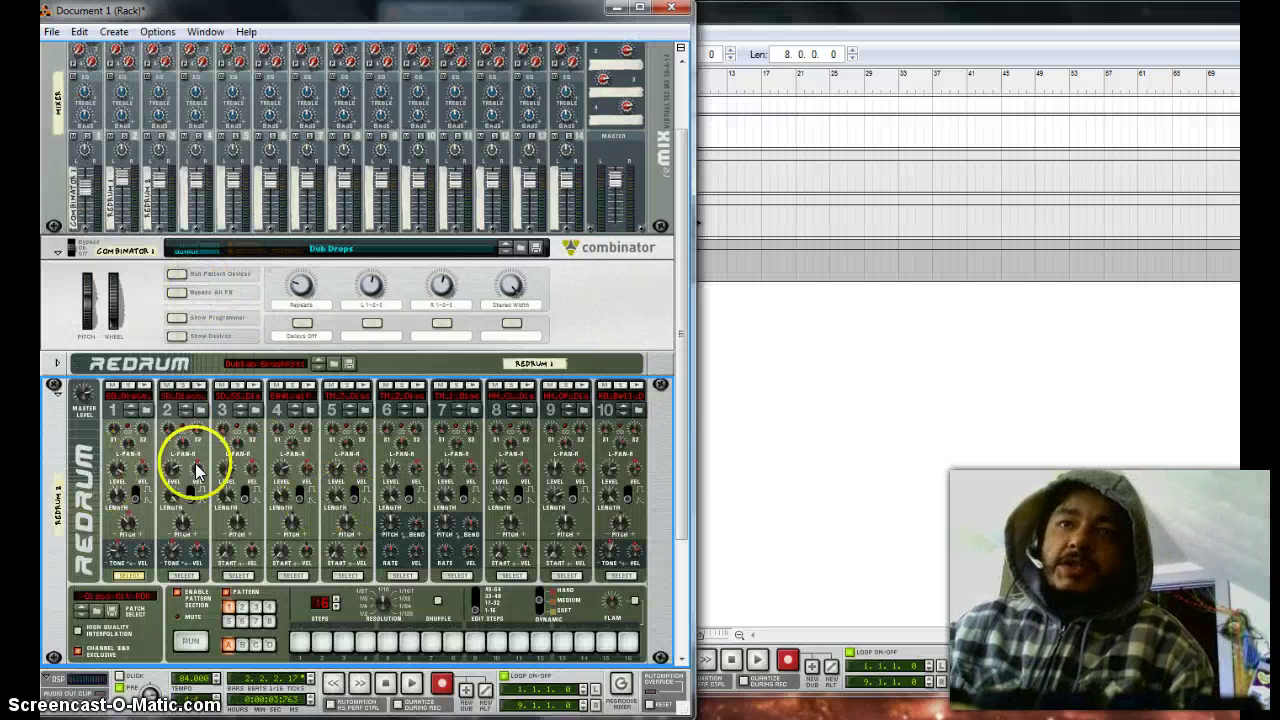
# Audition the new Redrum's preset sounds and browse channel 8's samples to the 05_HiHats folder in xclusive drums-sorted of the Reason Factory Sound Bank.
pyautogui.click(474, 385)
pyautogui.click(525, 385)
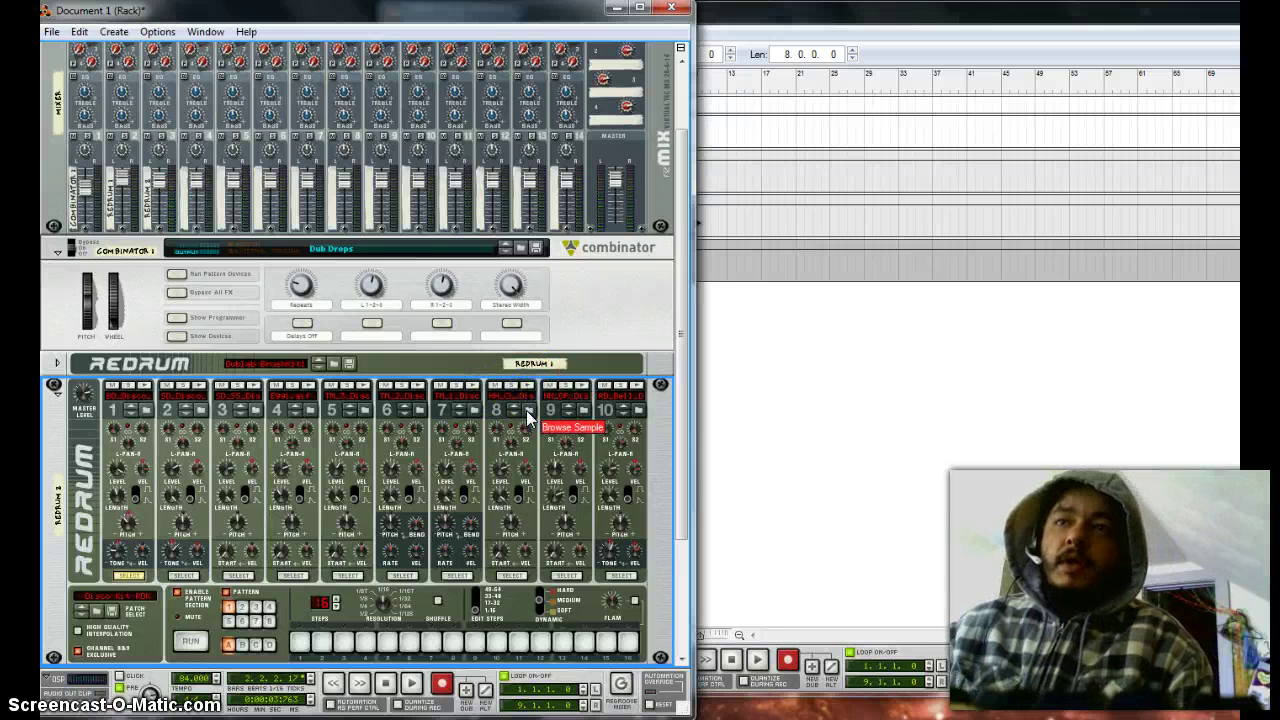
pyautogui.click(528, 412)
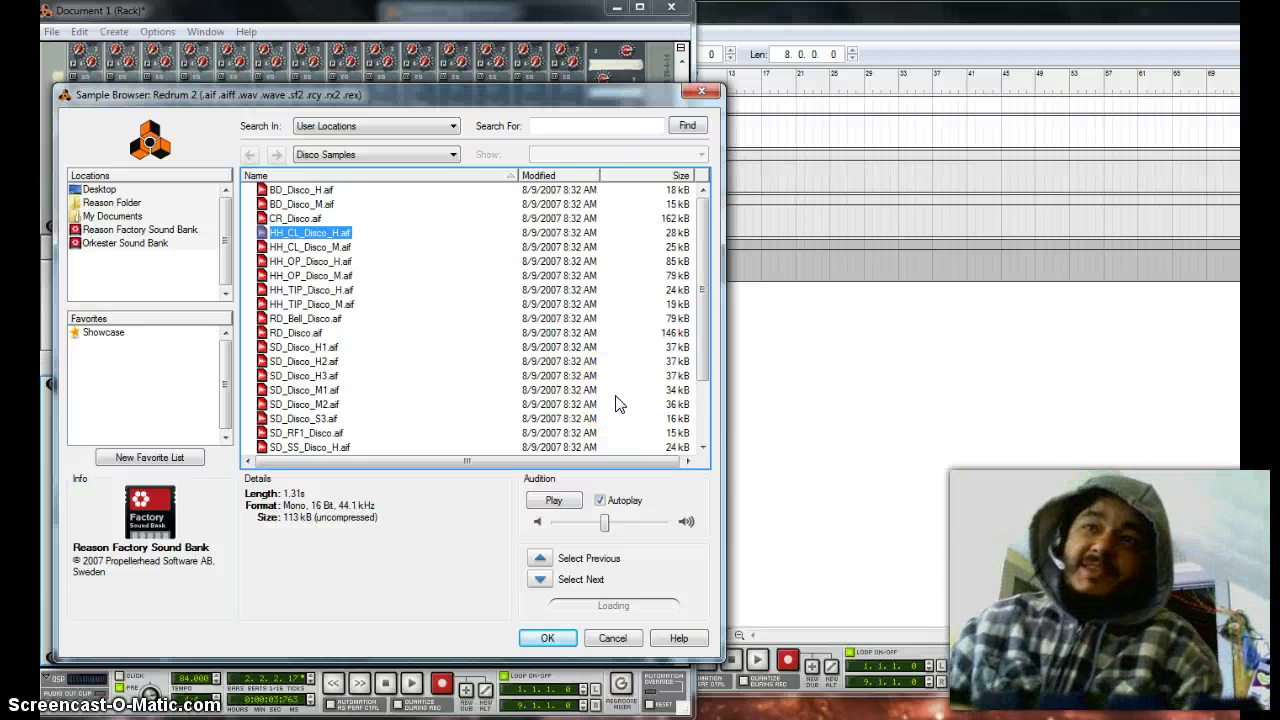
pyautogui.click(118, 229)
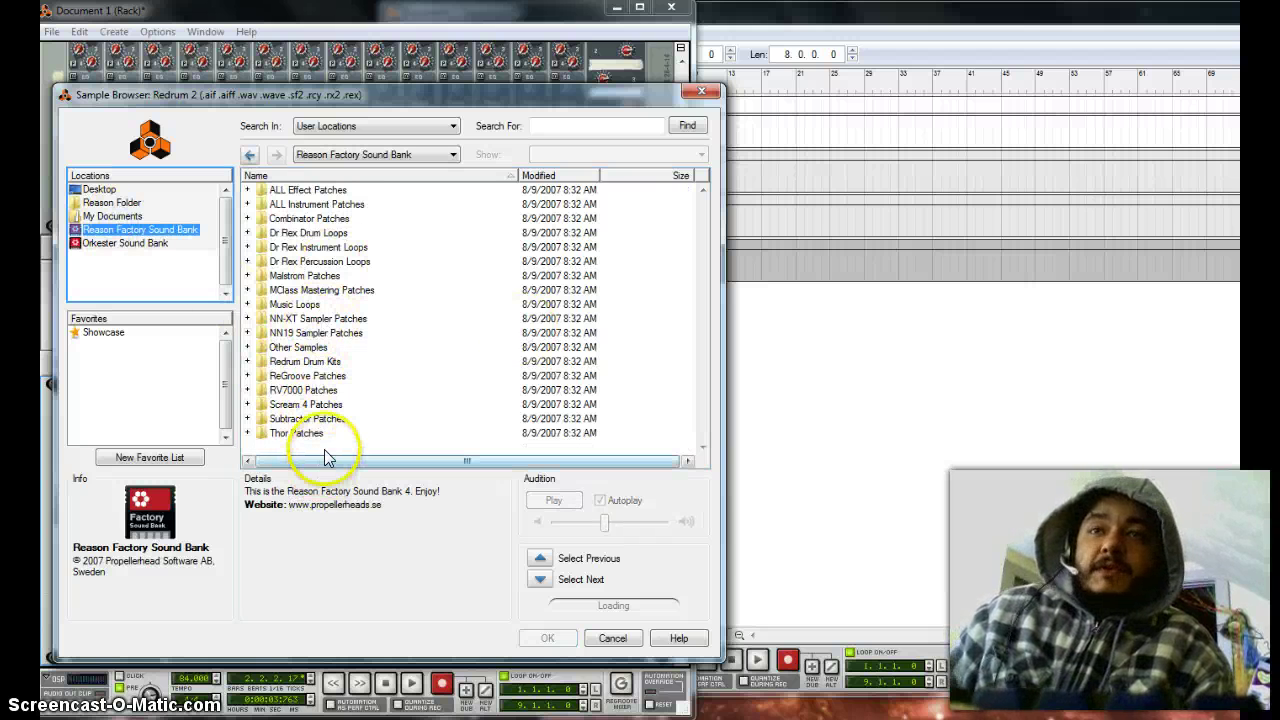
pyautogui.doubleClick(320, 363)
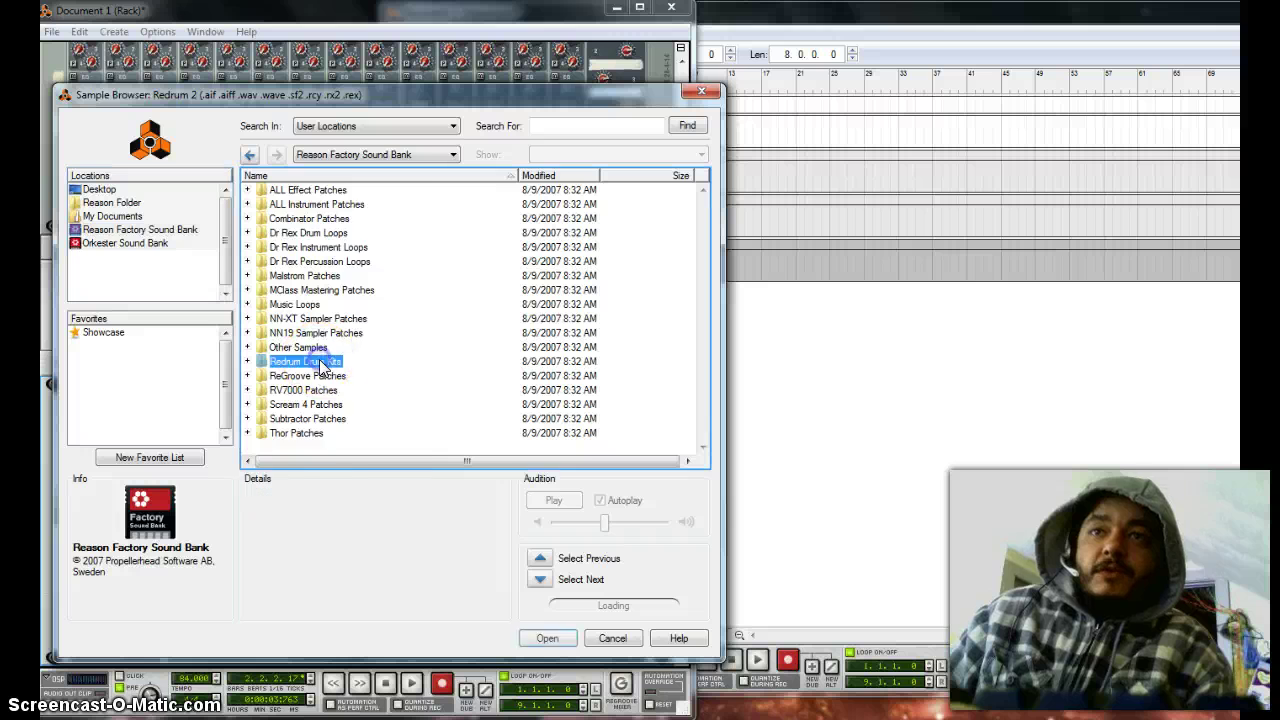
pyautogui.doubleClick(322, 444)
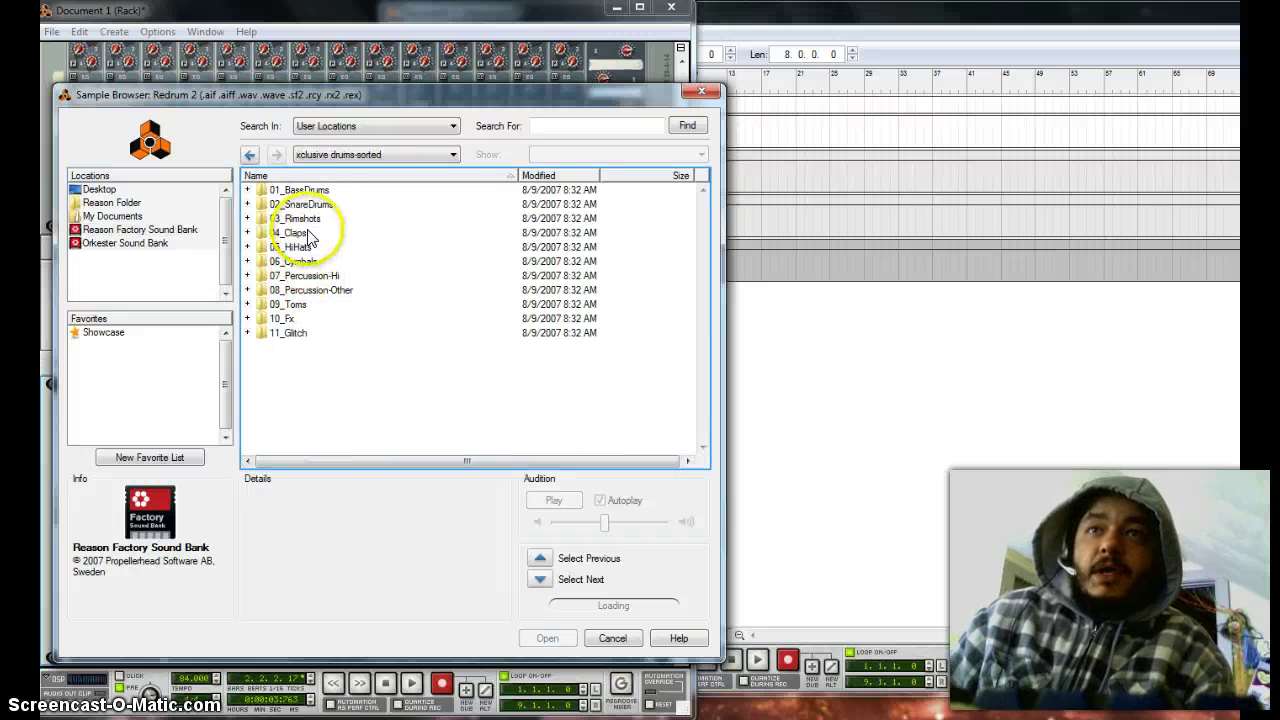
pyautogui.doubleClick(294, 247)
# Preview the hi-hat samples one by one, load Hh_Kru.wav into Redrum 2 channel 8, and trigger that channel to hear it.
pyautogui.press('Down')
pyautogui.press('Down')
pyautogui.press('Down')
pyautogui.press('Down')
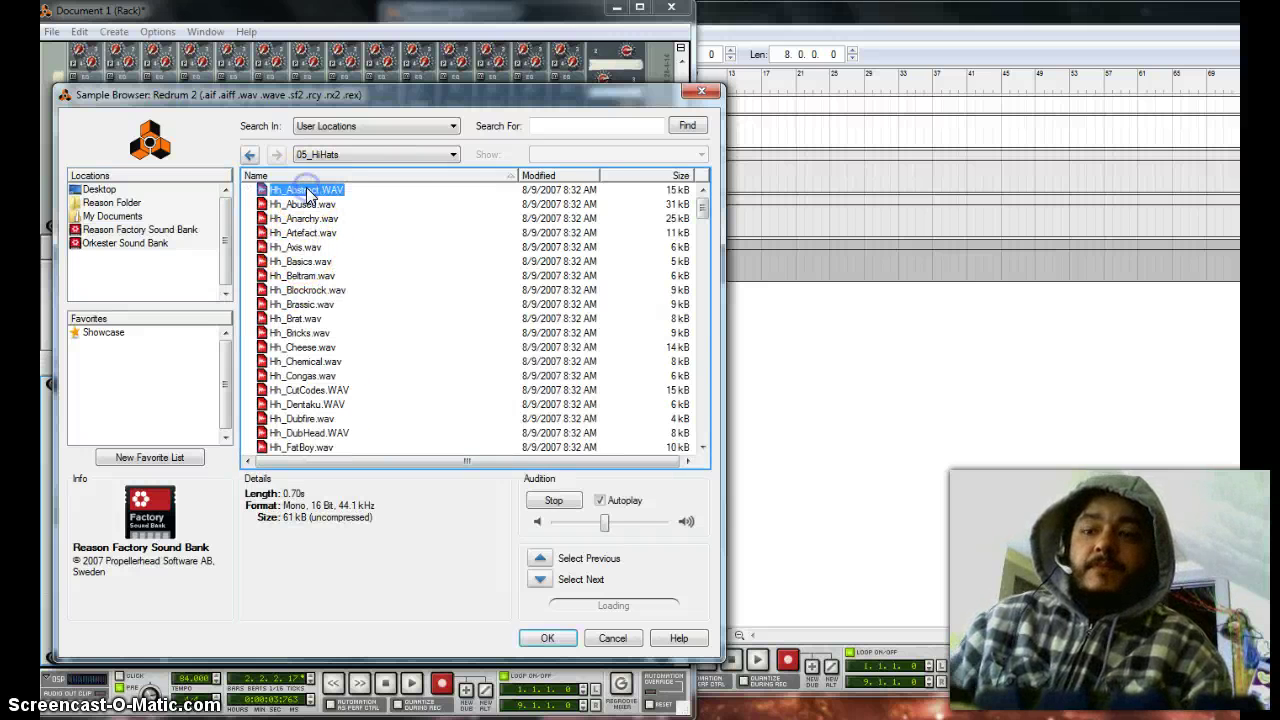
pyautogui.press('Down')
pyautogui.press('Down')
pyautogui.press('Down')
pyautogui.press('Down')
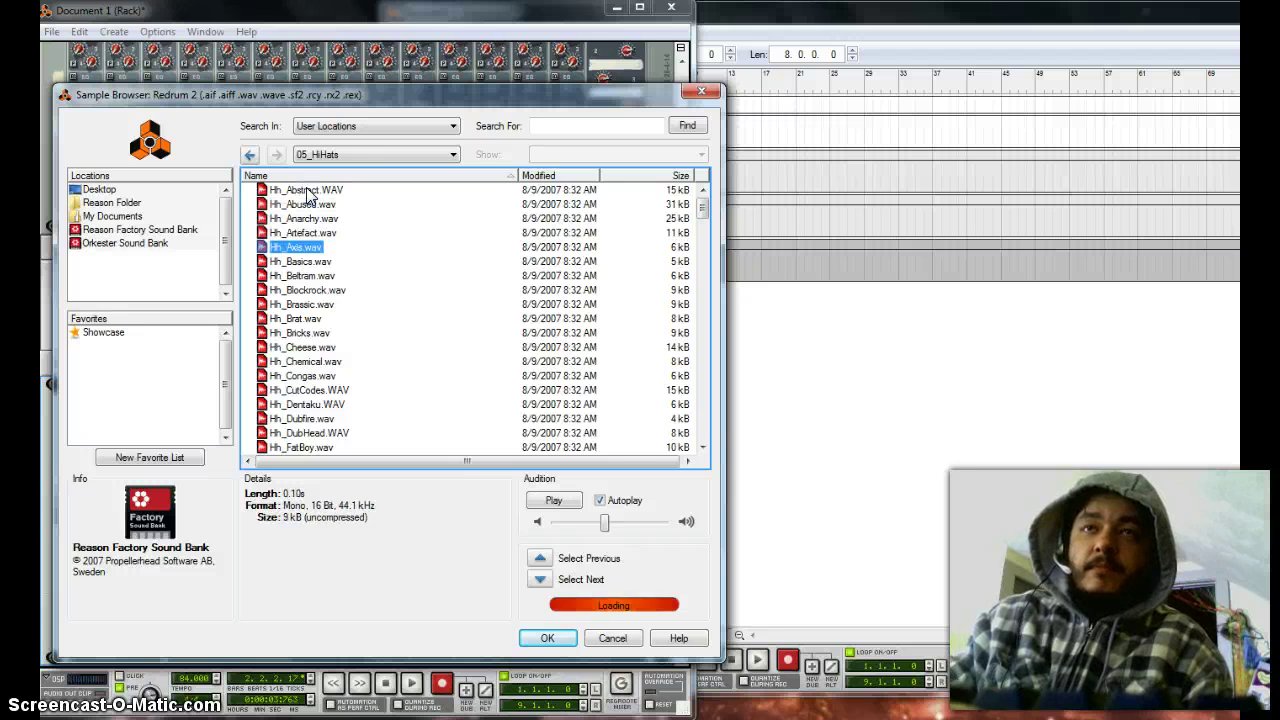
pyautogui.press('Up')
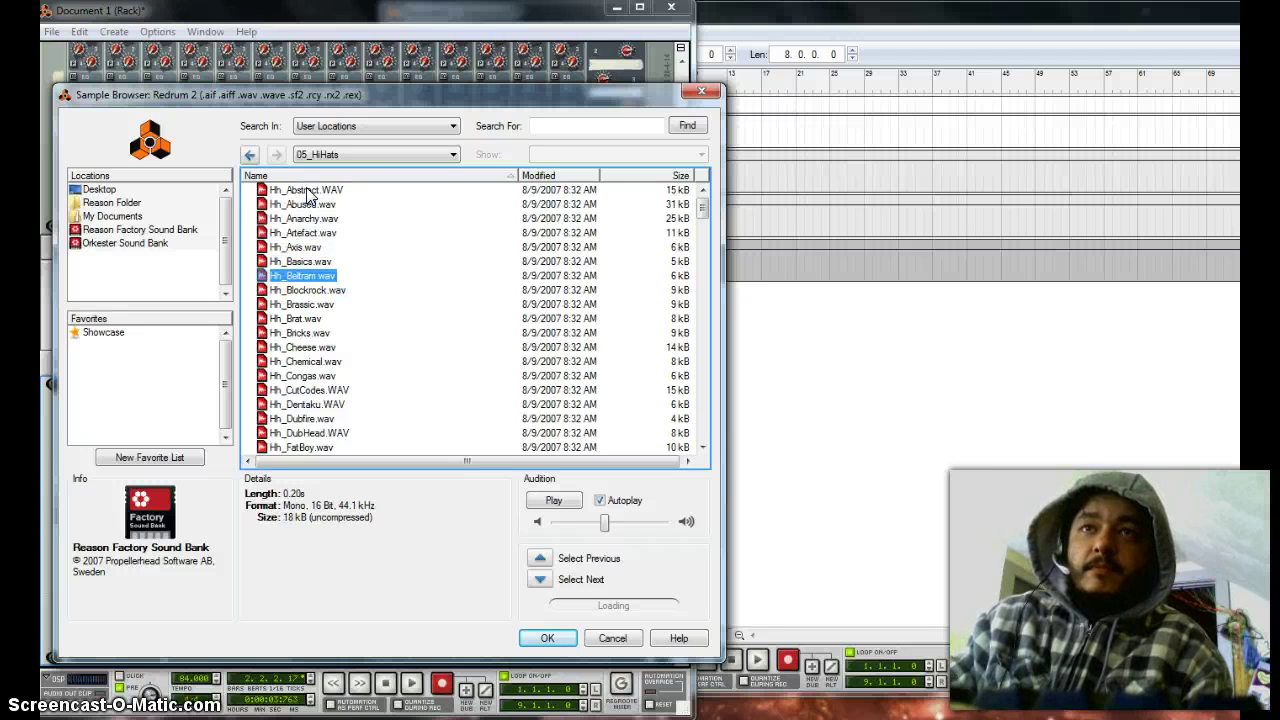
pyautogui.press('Down')
pyautogui.press('Down')
pyautogui.press('Down')
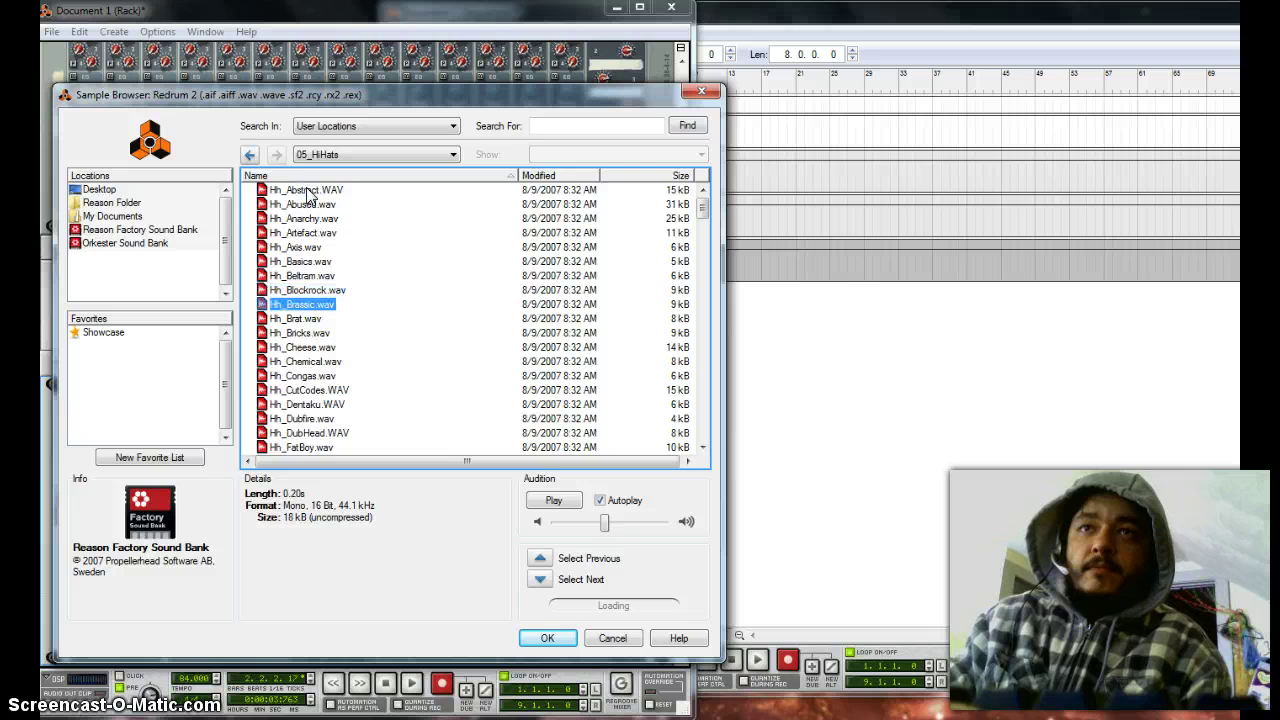
pyautogui.press('Down')
pyautogui.press('Down')
pyautogui.press('Down')
pyautogui.press('Down')
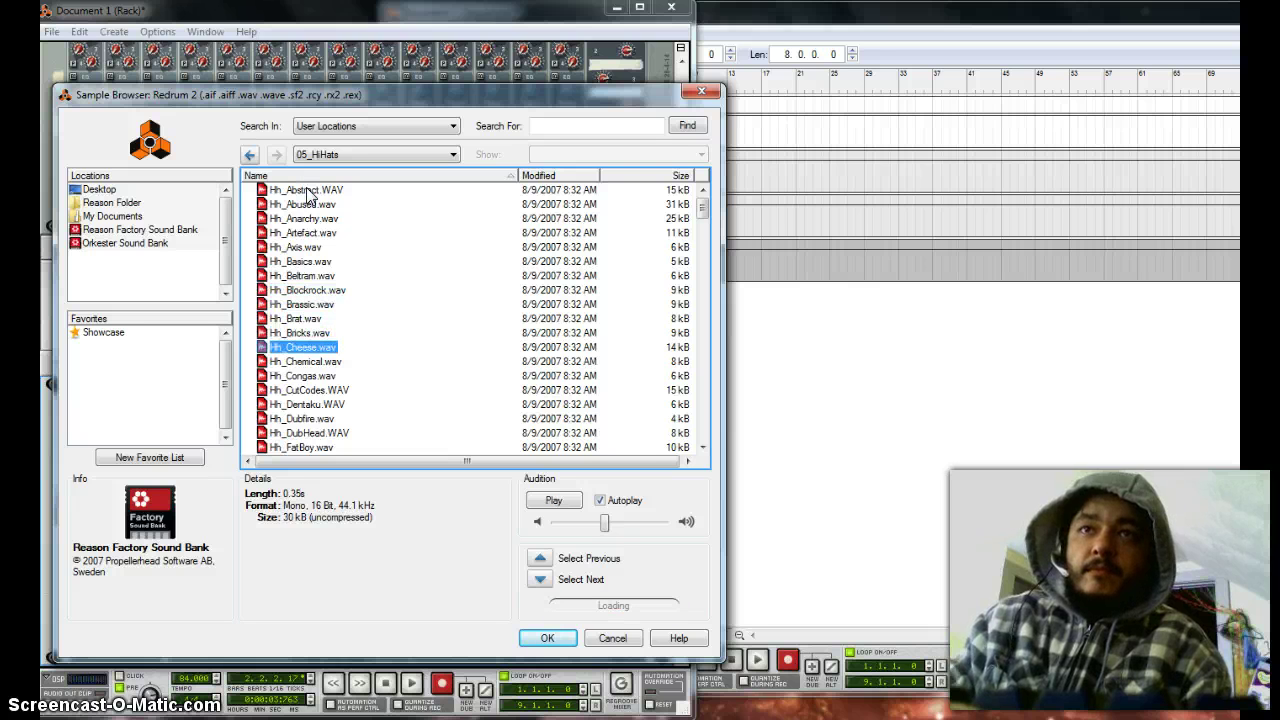
pyautogui.press('Down')
pyautogui.press('Down')
pyautogui.press('Down')
pyautogui.press('Down')
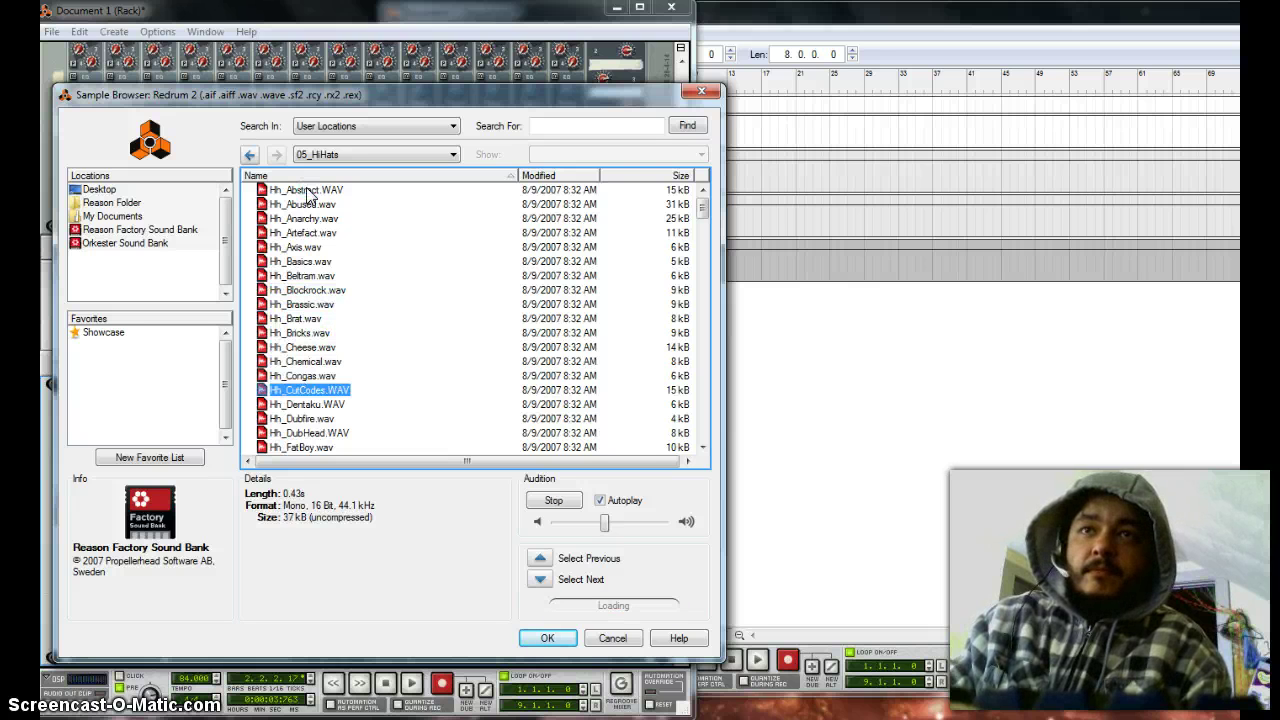
pyautogui.press('Down')
pyautogui.press('Down')
pyautogui.press('Down')
pyautogui.press('Down')
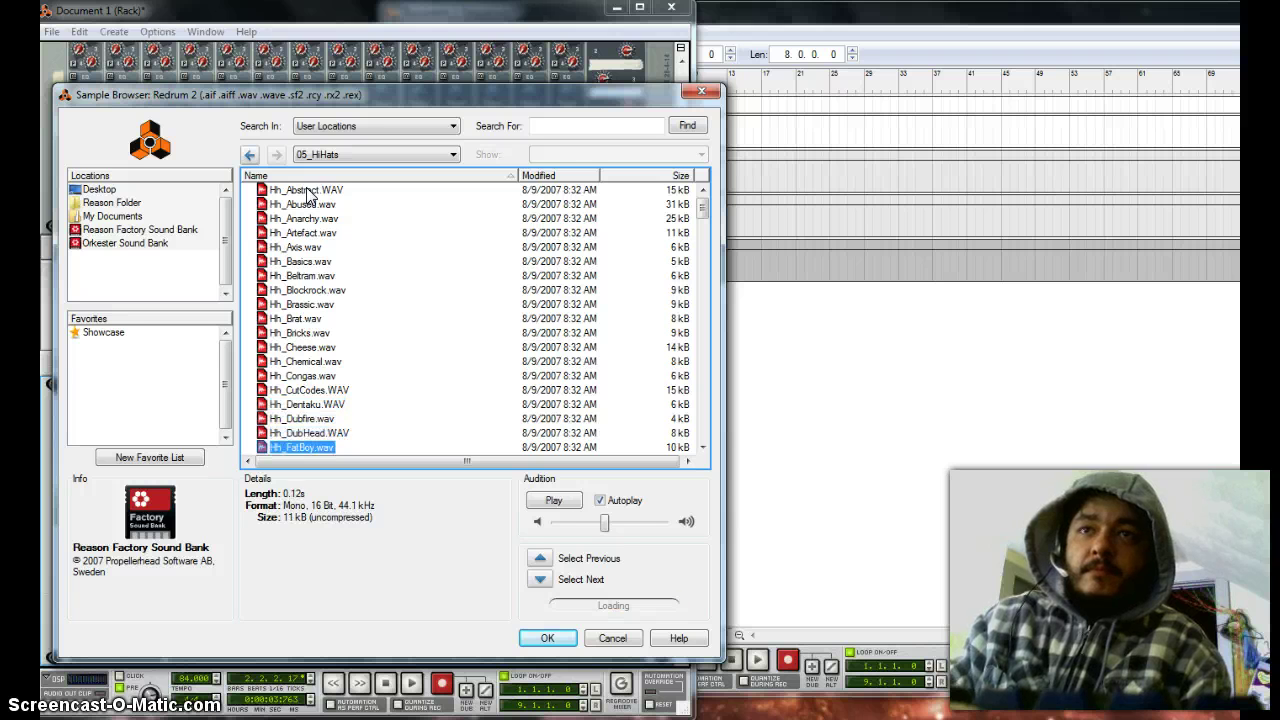
pyautogui.press('Down')
pyautogui.press('Down')
pyautogui.press('Down')
pyautogui.press('Down')
pyautogui.press('Down')
pyautogui.press('Down')
pyautogui.press('Down')
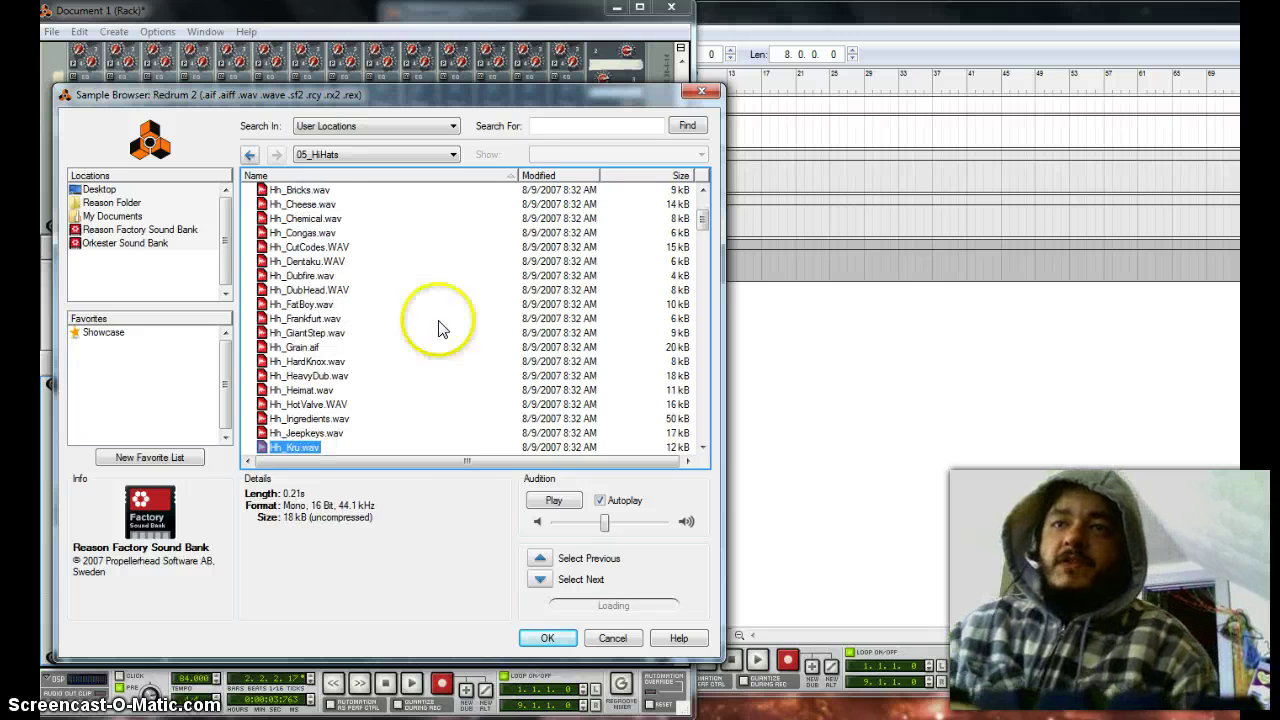
pyautogui.click(545, 637)
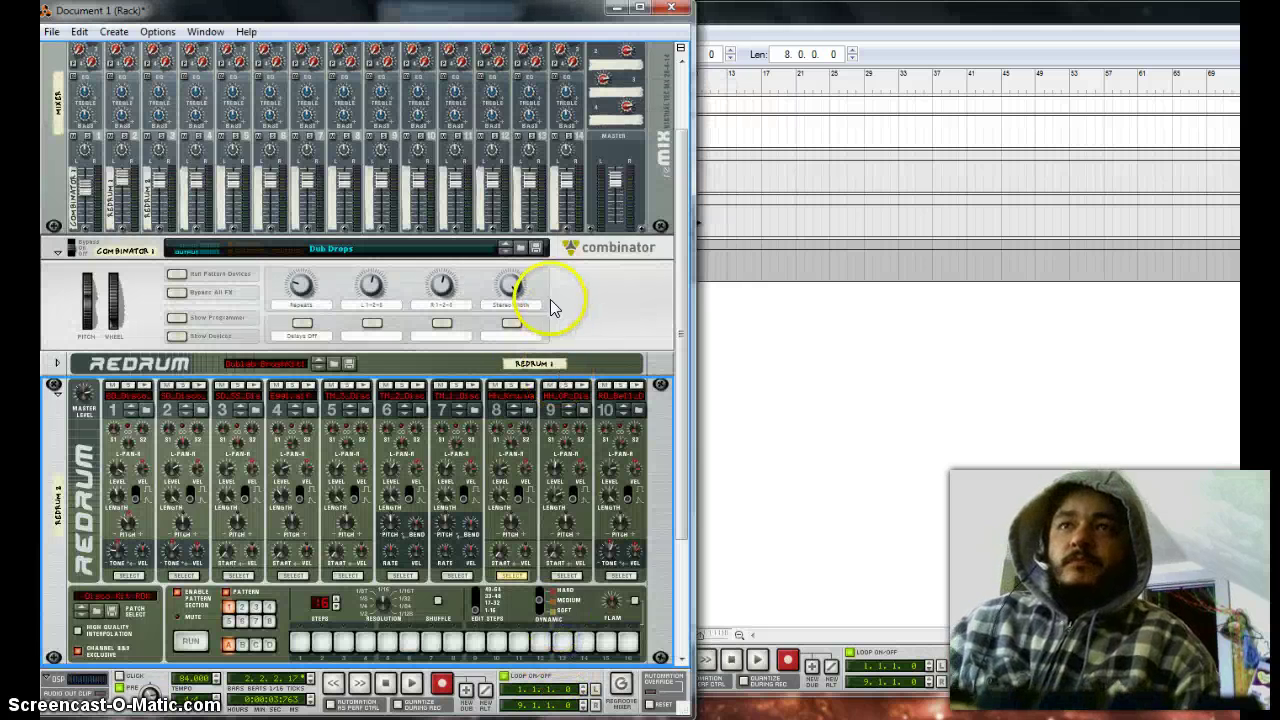
pyautogui.click(527, 388)
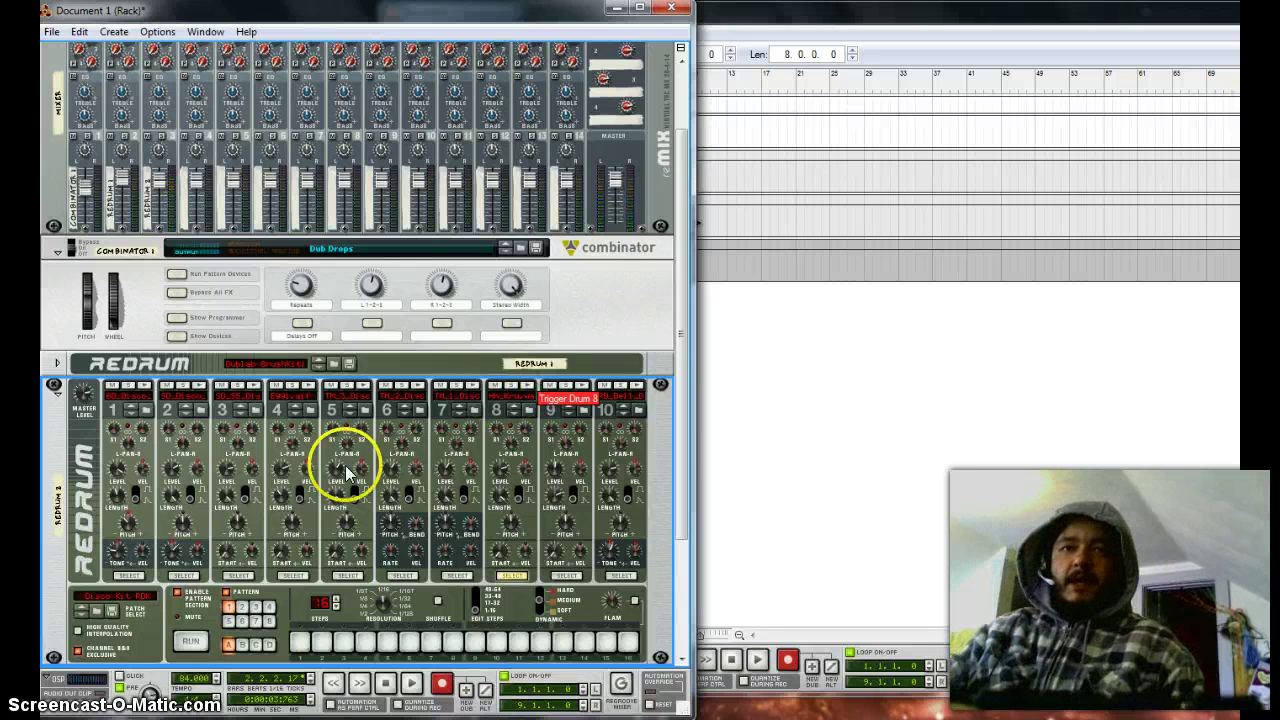
# With the metronome click on, record a hi-hat pattern on the Redrum 2 track from the song start, stopping in bar 5.
pyautogui.click(120, 676)
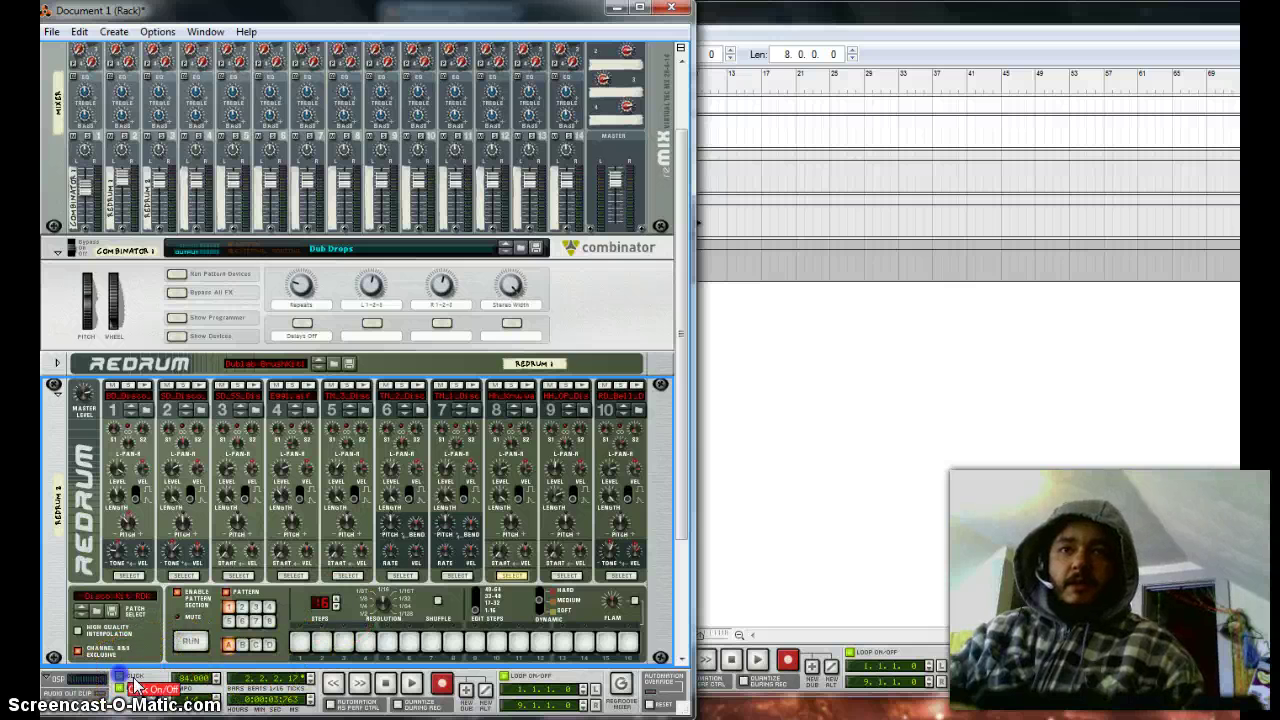
pyautogui.click(387, 681)
pyautogui.click(440, 688)
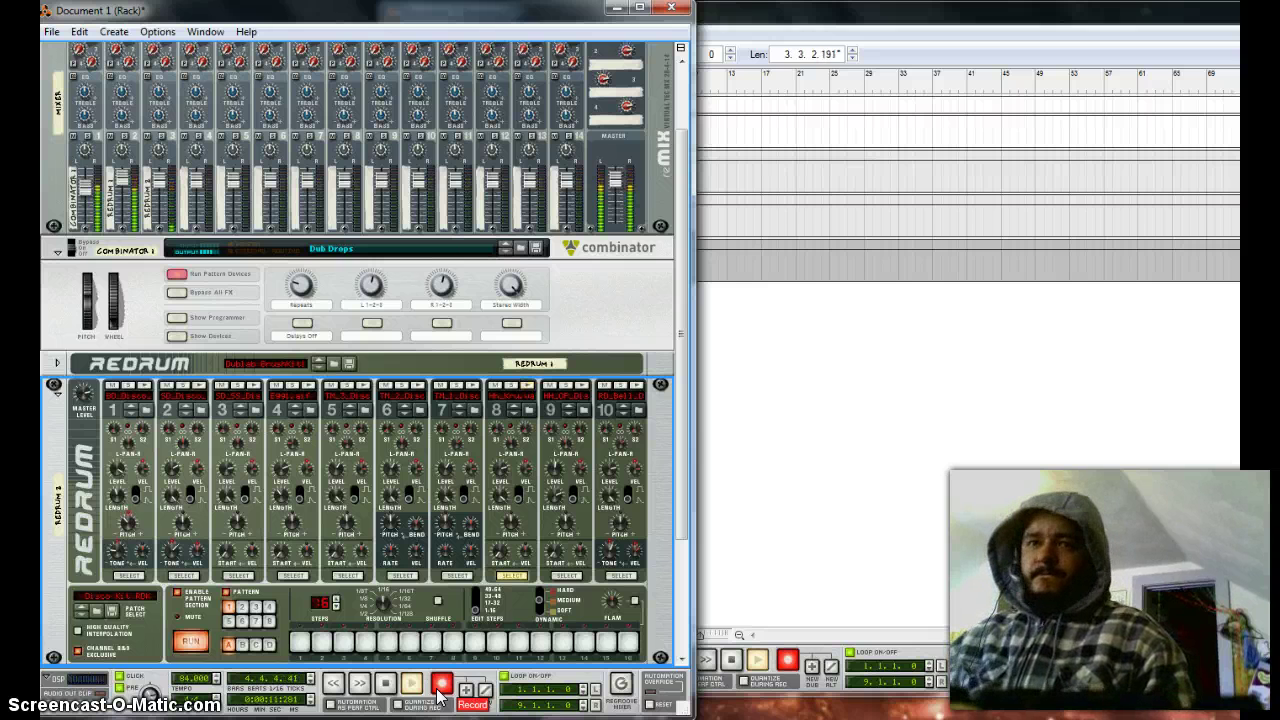
pyautogui.click(386, 683)
pyautogui.click(782, 322)
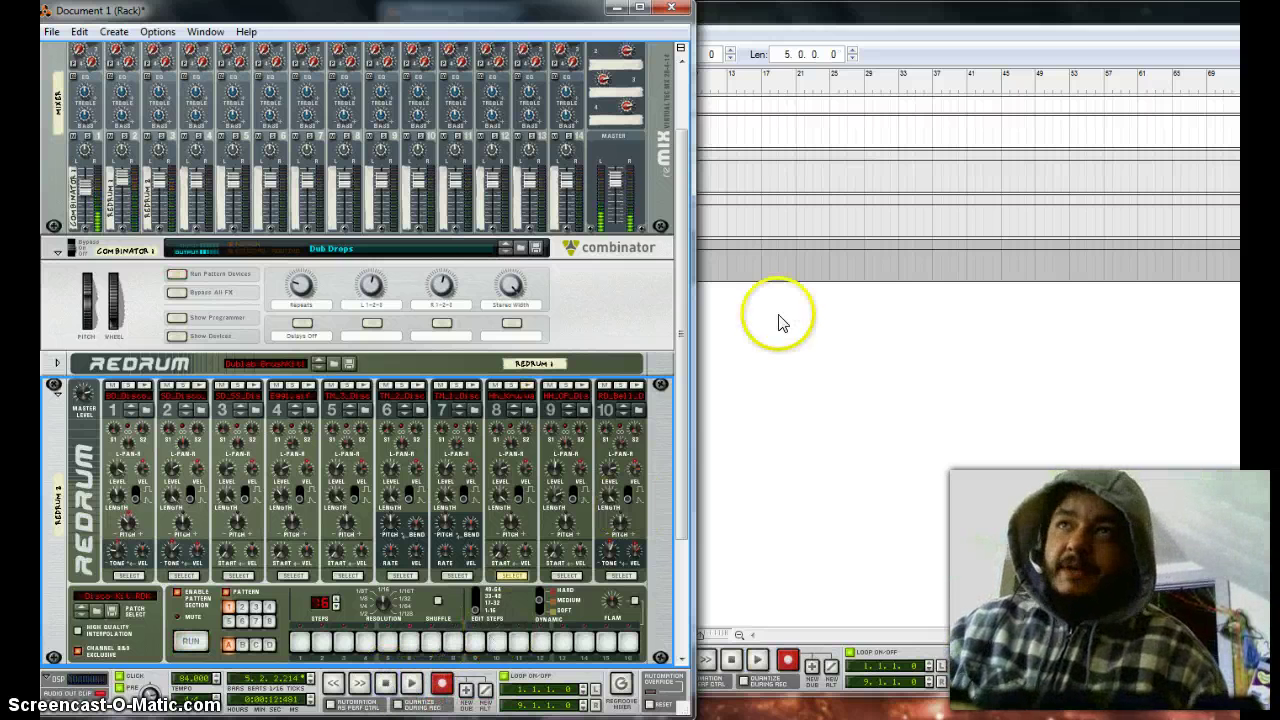
pyautogui.click(798, 10)
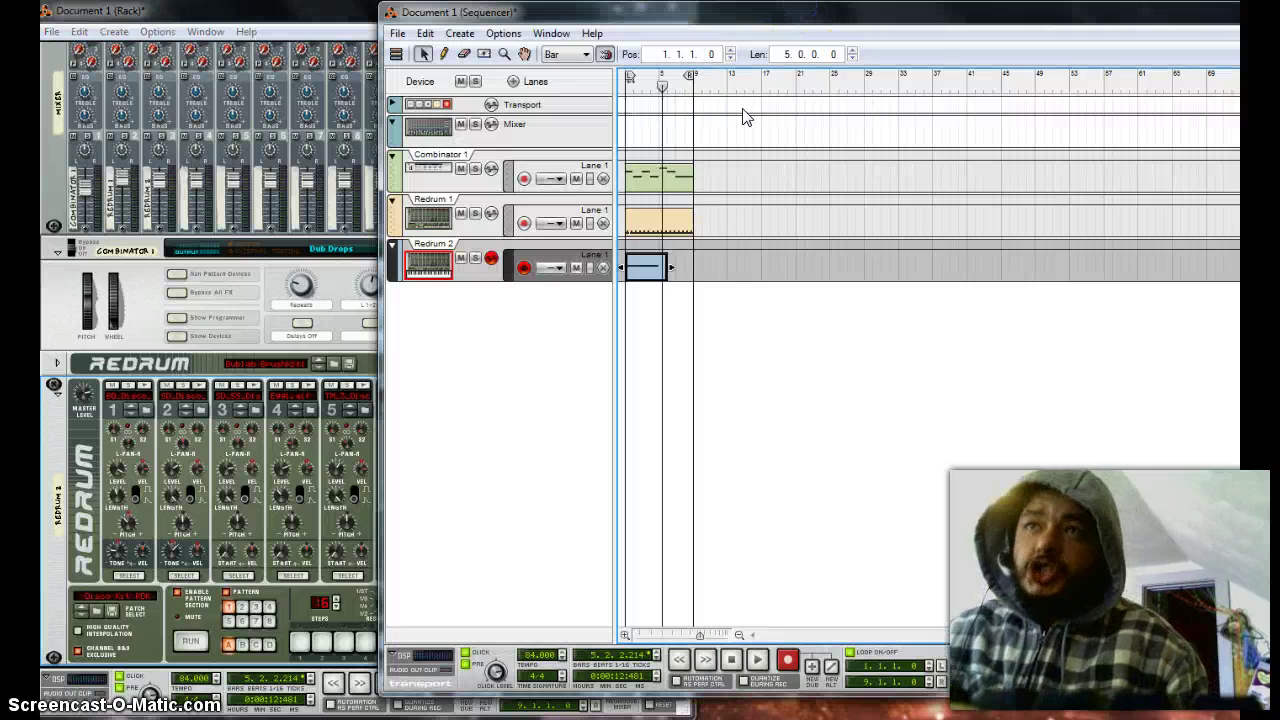
# Quantize the notes of the Redrum 2 hi-hat clip and play the song back from the start to check the timing.
pyautogui.rightClick(660, 264)
pyautogui.click(740, 650)
pyautogui.click(731, 660)
pyautogui.click(757, 660)
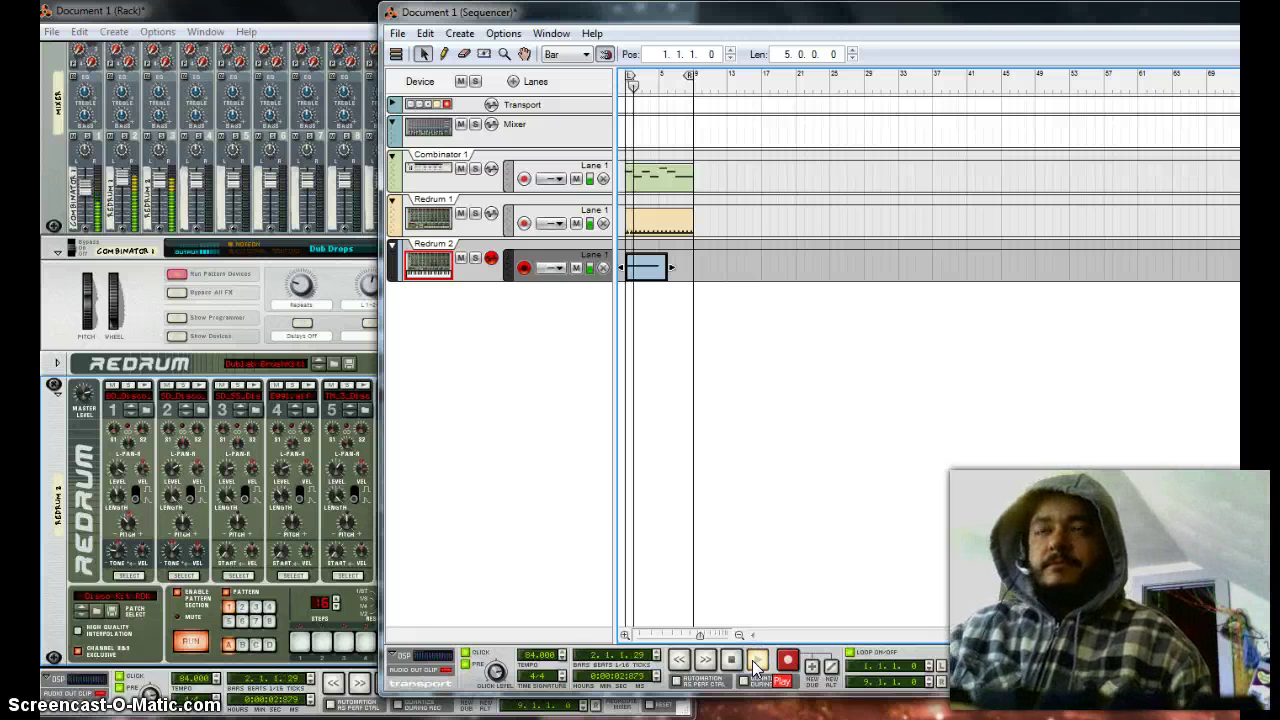
pyautogui.click(734, 660)
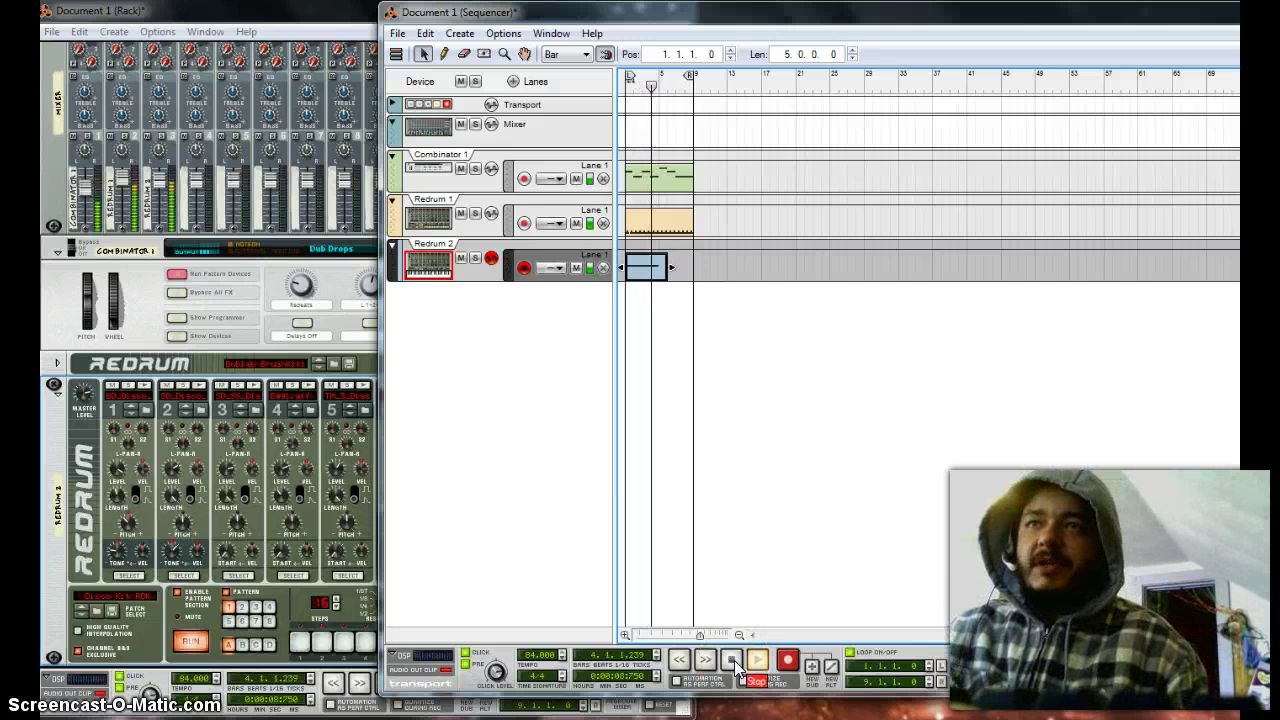
# Stop playback and undo the last note quantization of the Redrum 2 hi-hat clip.
pyautogui.click(734, 664)
pyautogui.click(426, 34)
pyautogui.click(436, 53)
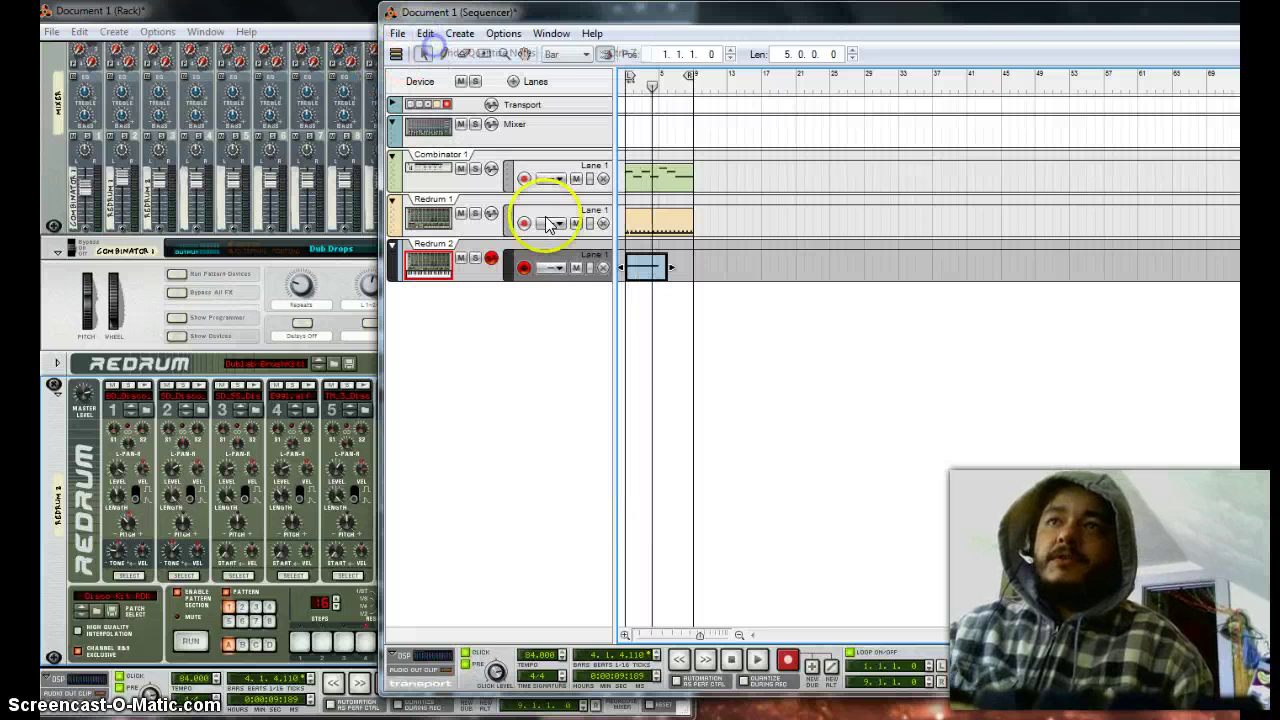
# Set the sequencer's snap value to 1/16T and quantize the notes of the Redrum 2 hi-hat clip.
pyautogui.click(584, 54)
pyautogui.click(572, 130)
pyautogui.rightClick(655, 272)
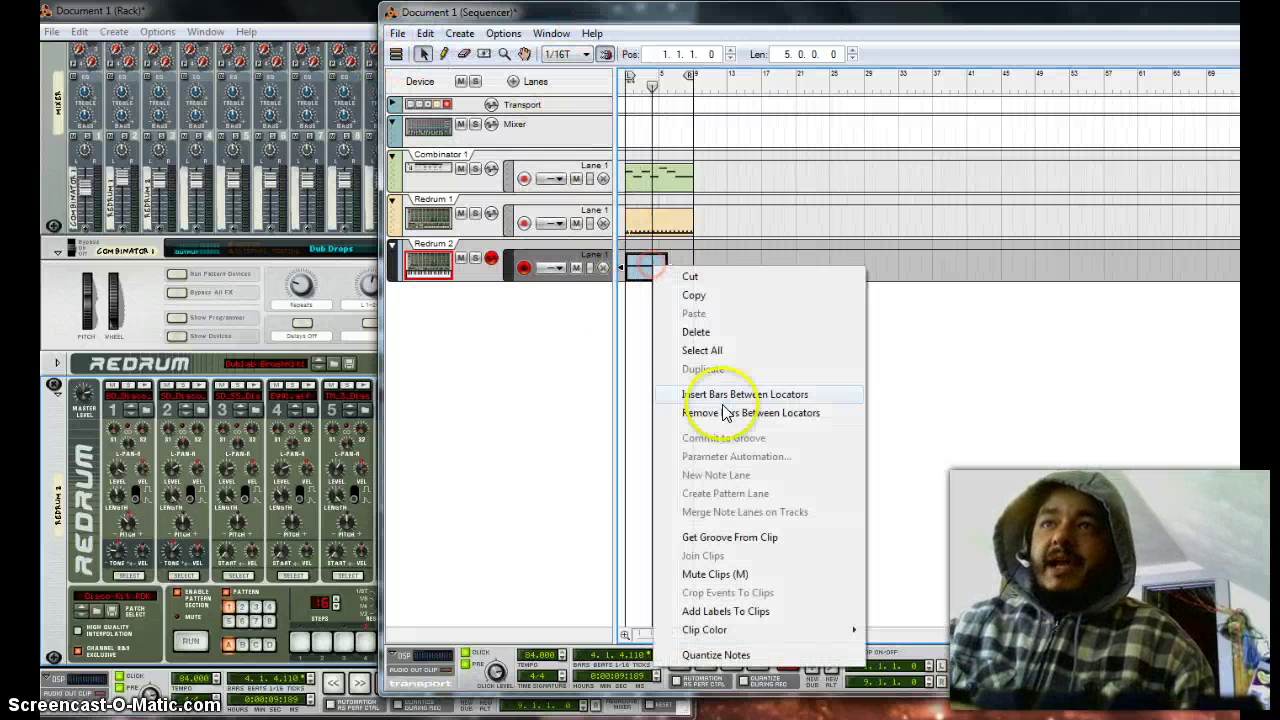
pyautogui.click(764, 655)
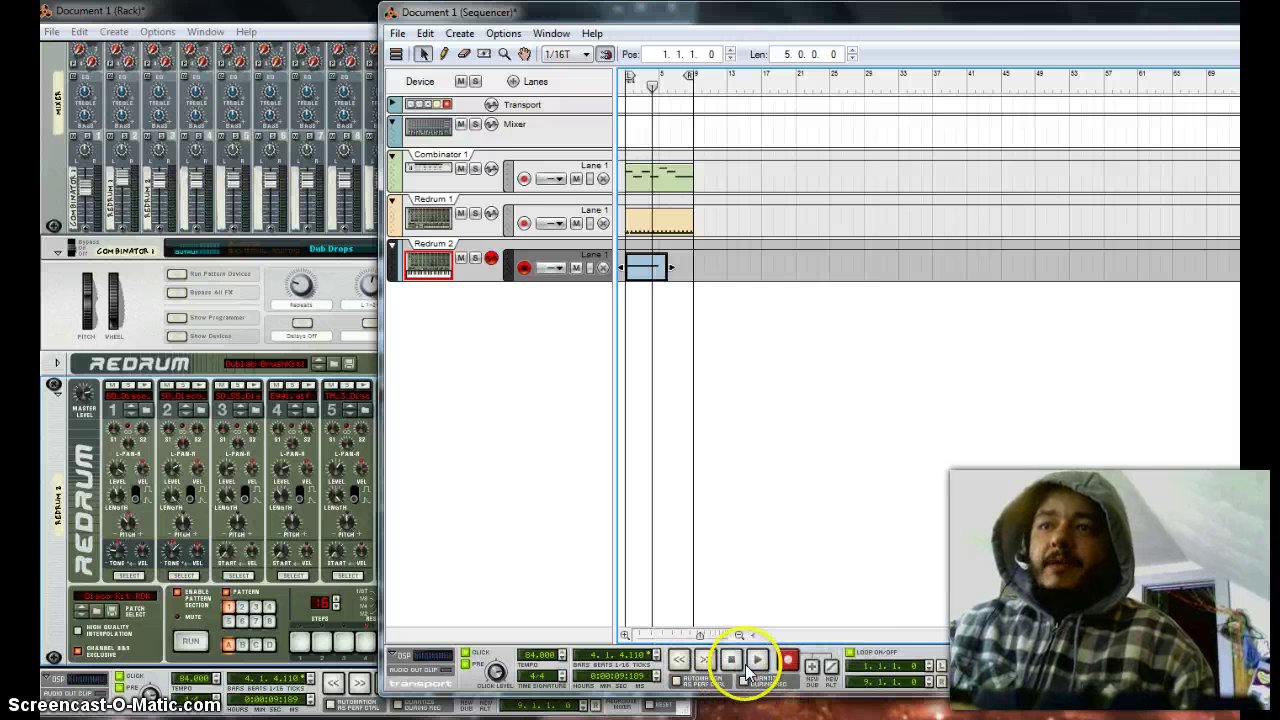
# Play the song from the current position, then from the start, to check the hi-hat timing, and stop playback.
pyautogui.click(753, 664)
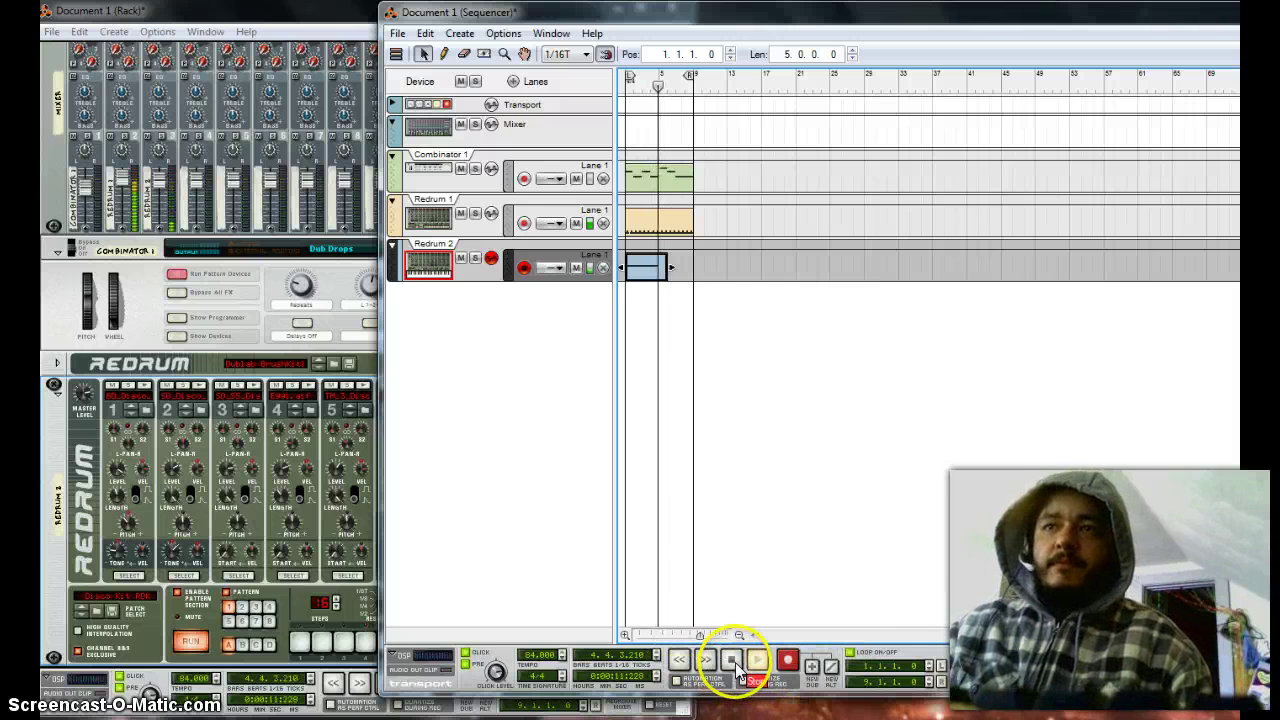
pyautogui.doubleClick(733, 662)
pyautogui.click(757, 662)
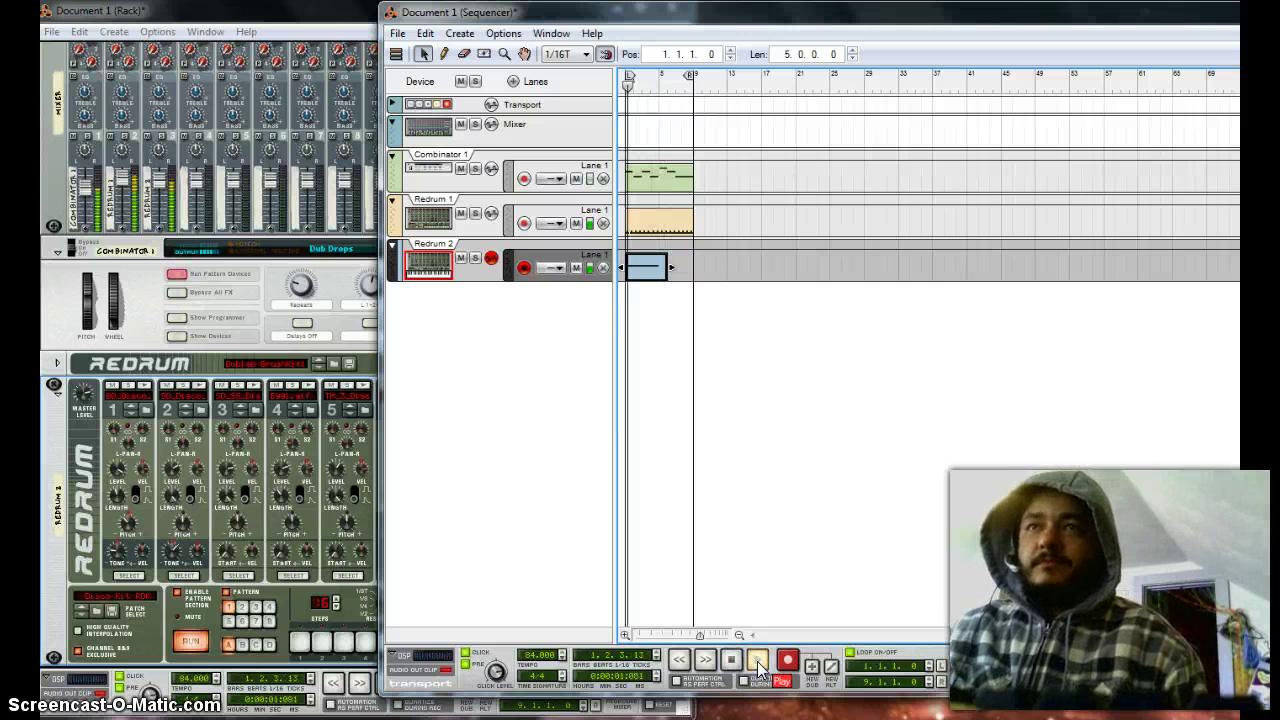
pyautogui.click(731, 662)
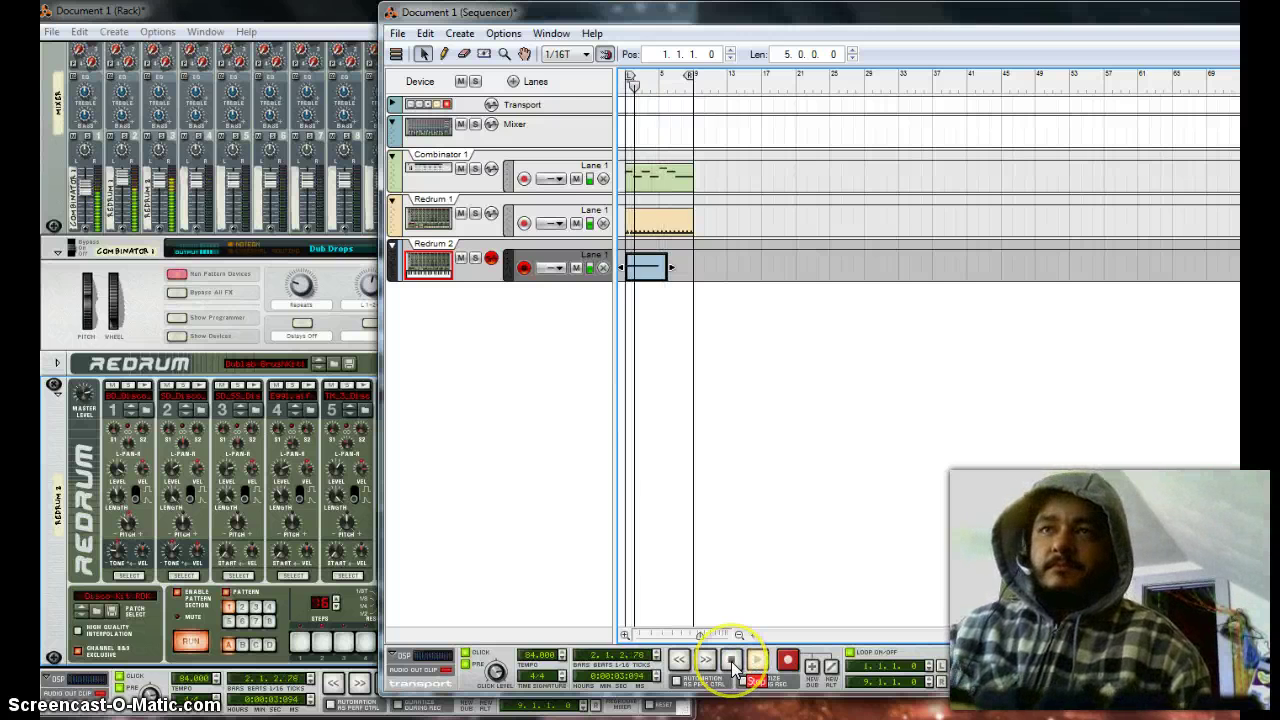